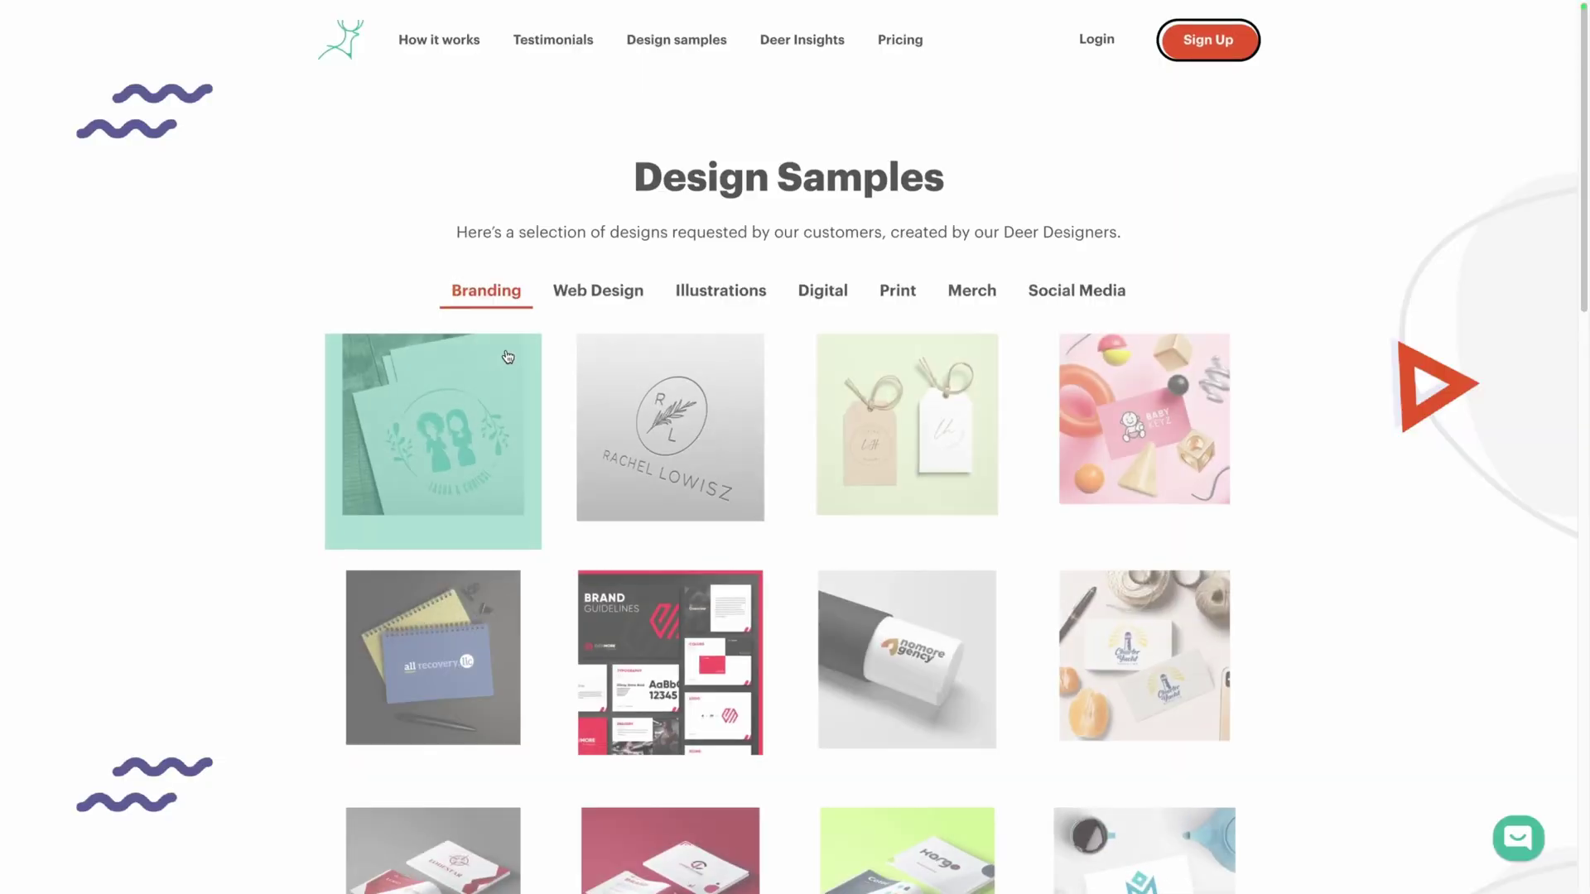
Step: Browse the Web Design, Illustrations, Print design and Merch design sample tabs
click(617, 297)
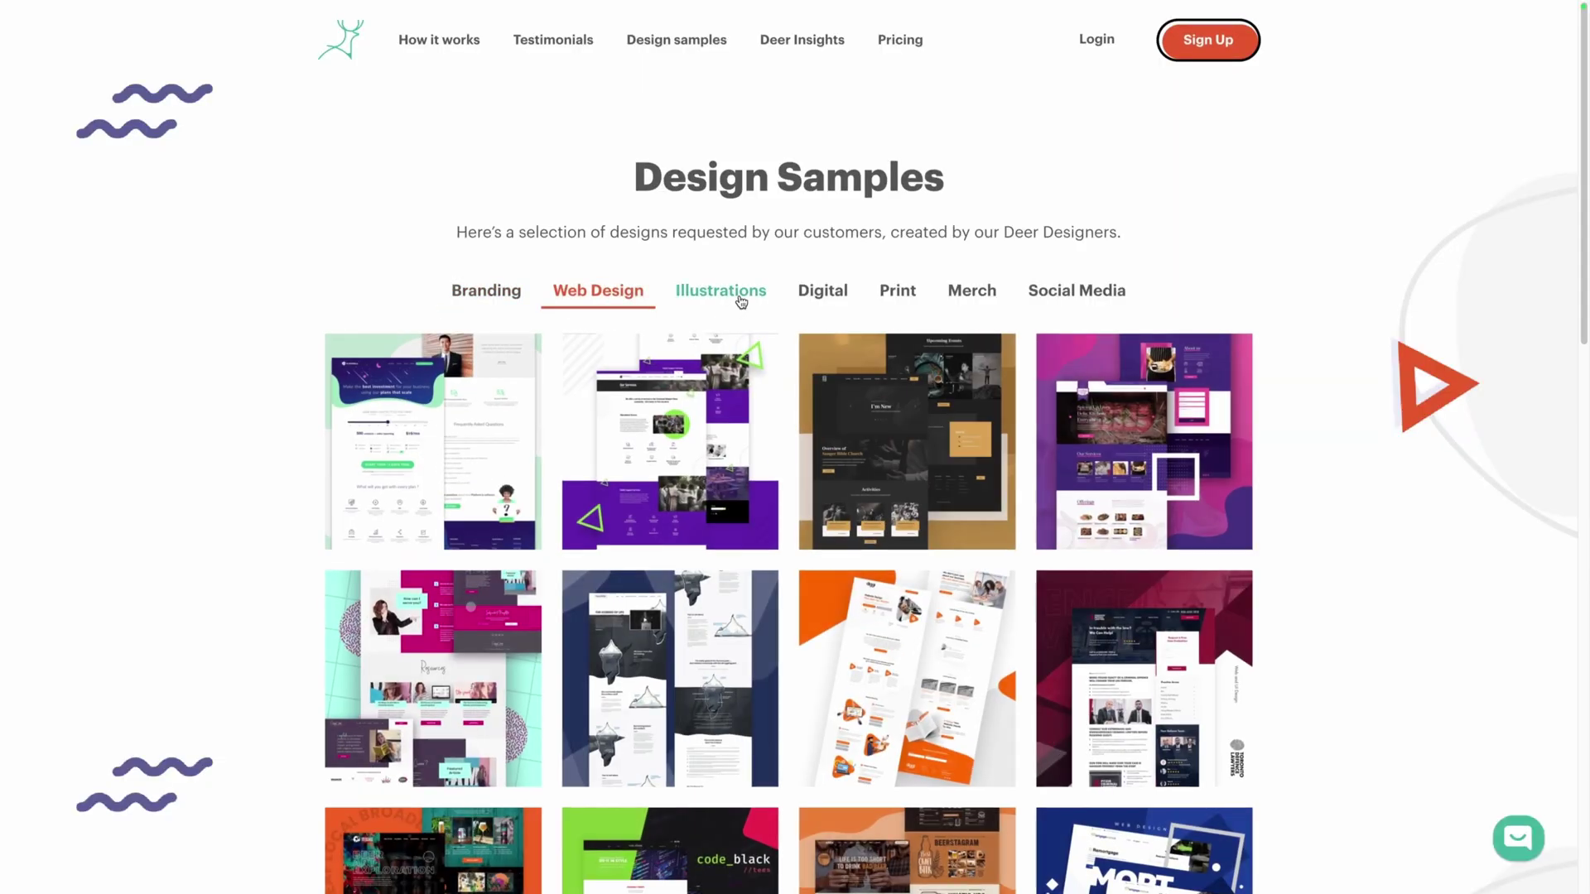
click(741, 302)
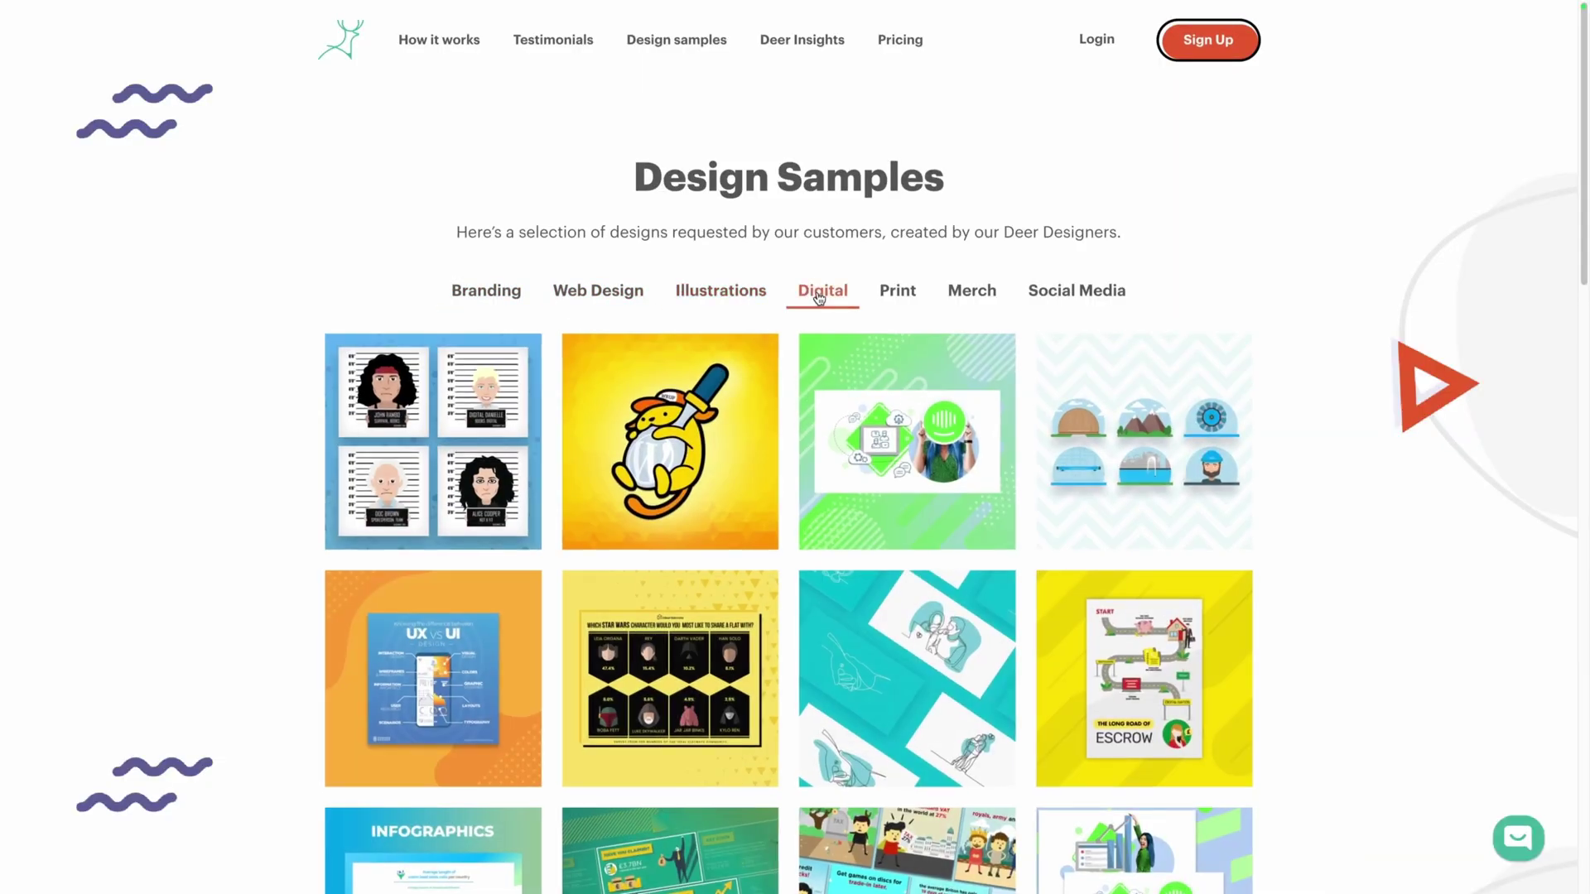
click(897, 295)
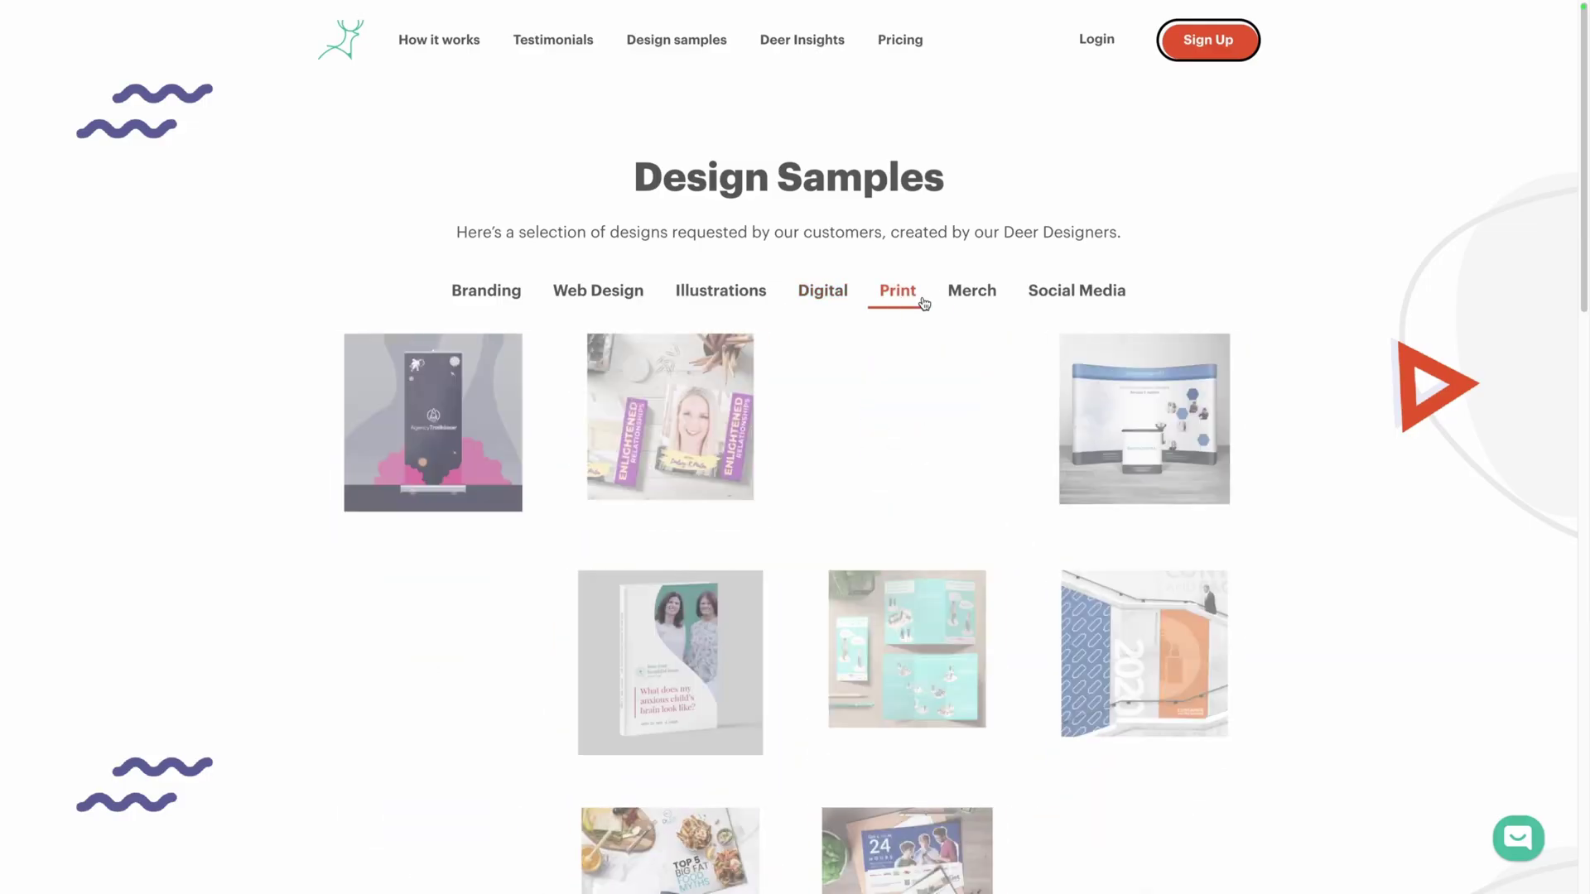
click(975, 295)
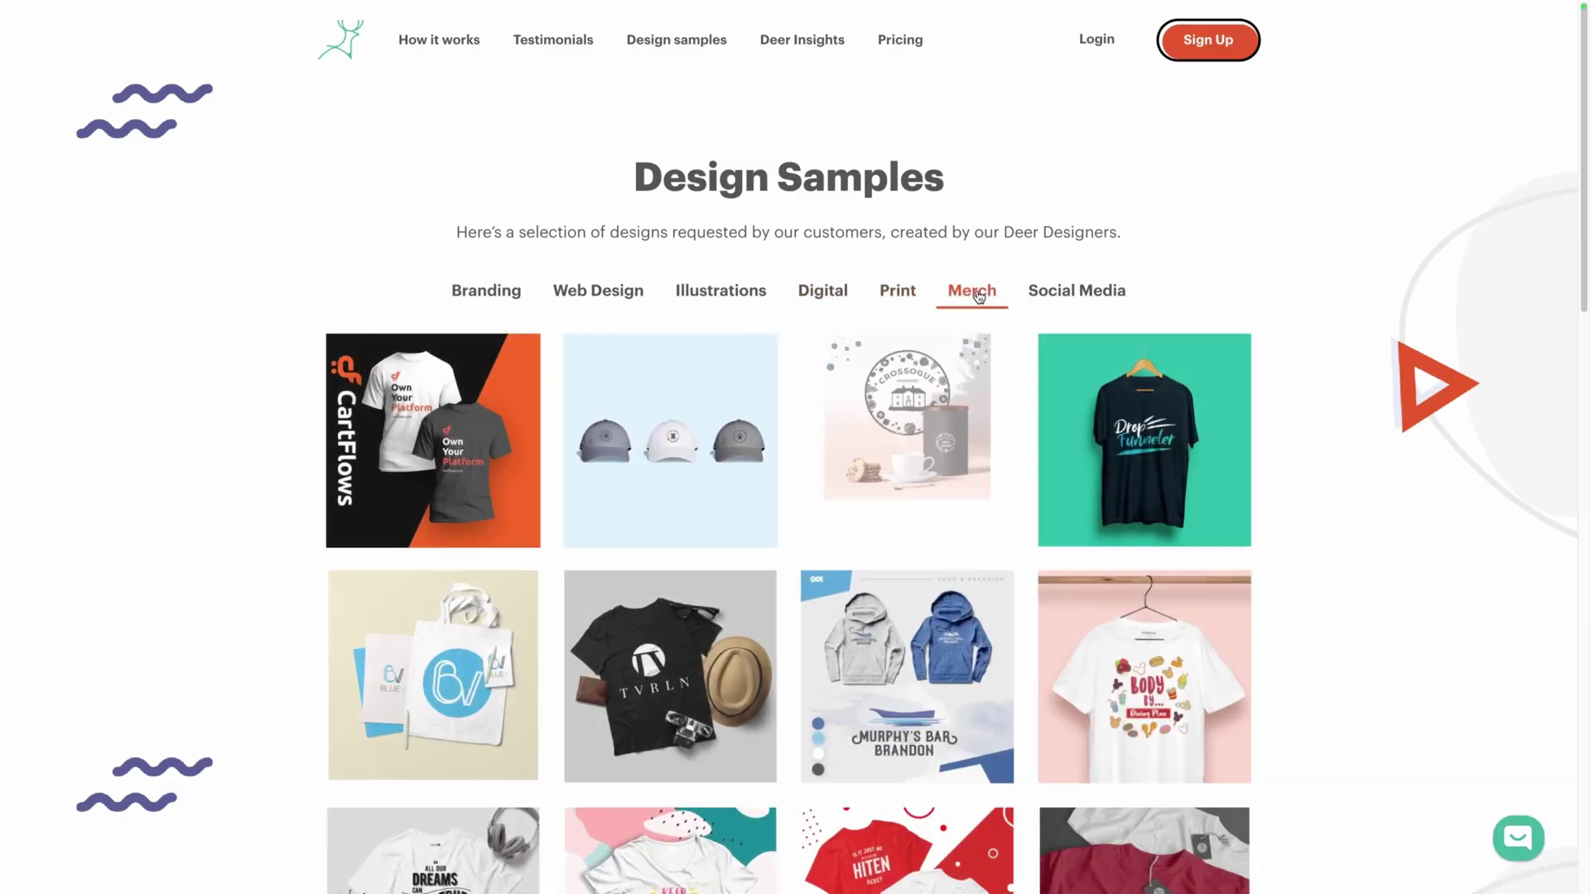
Step: Open the Social Media sample lightbox and step through four more images
click(433, 441)
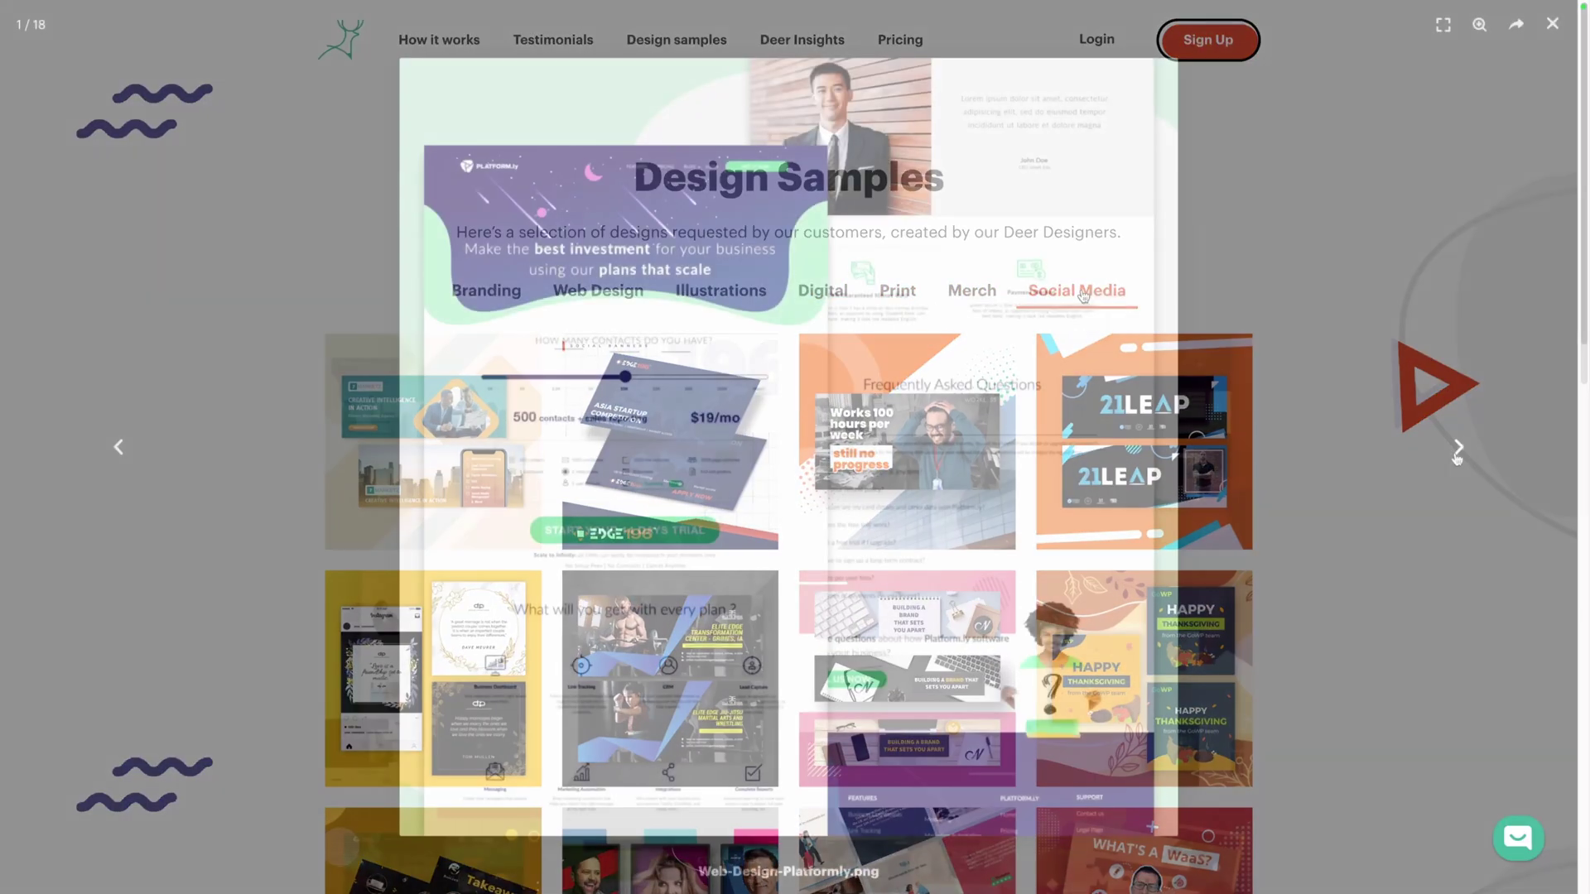
click(1457, 447)
click(1457, 448)
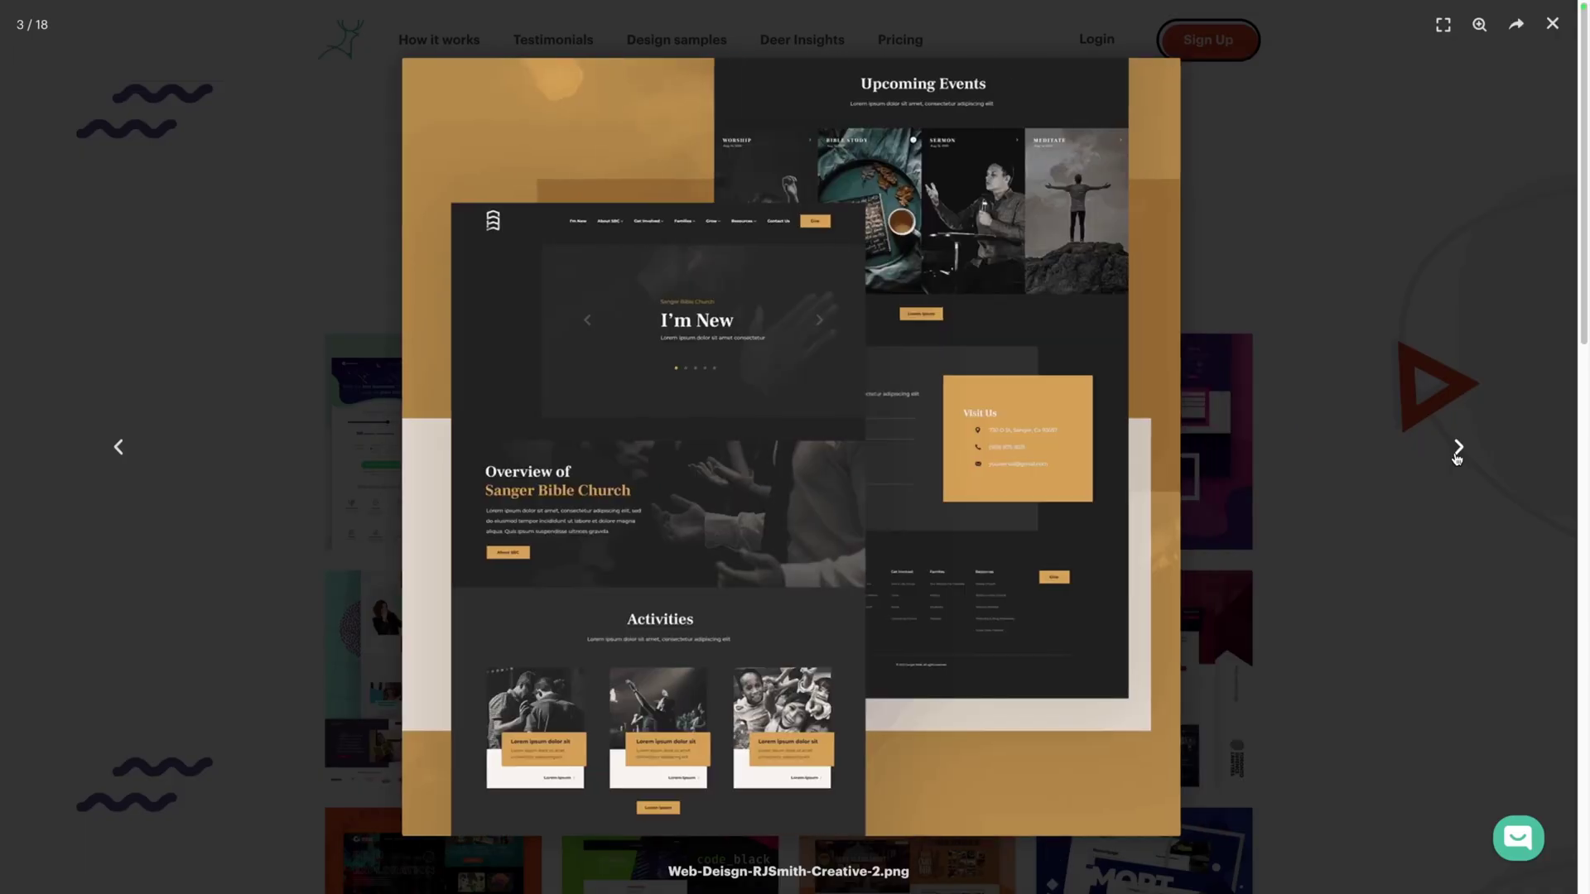
click(1457, 447)
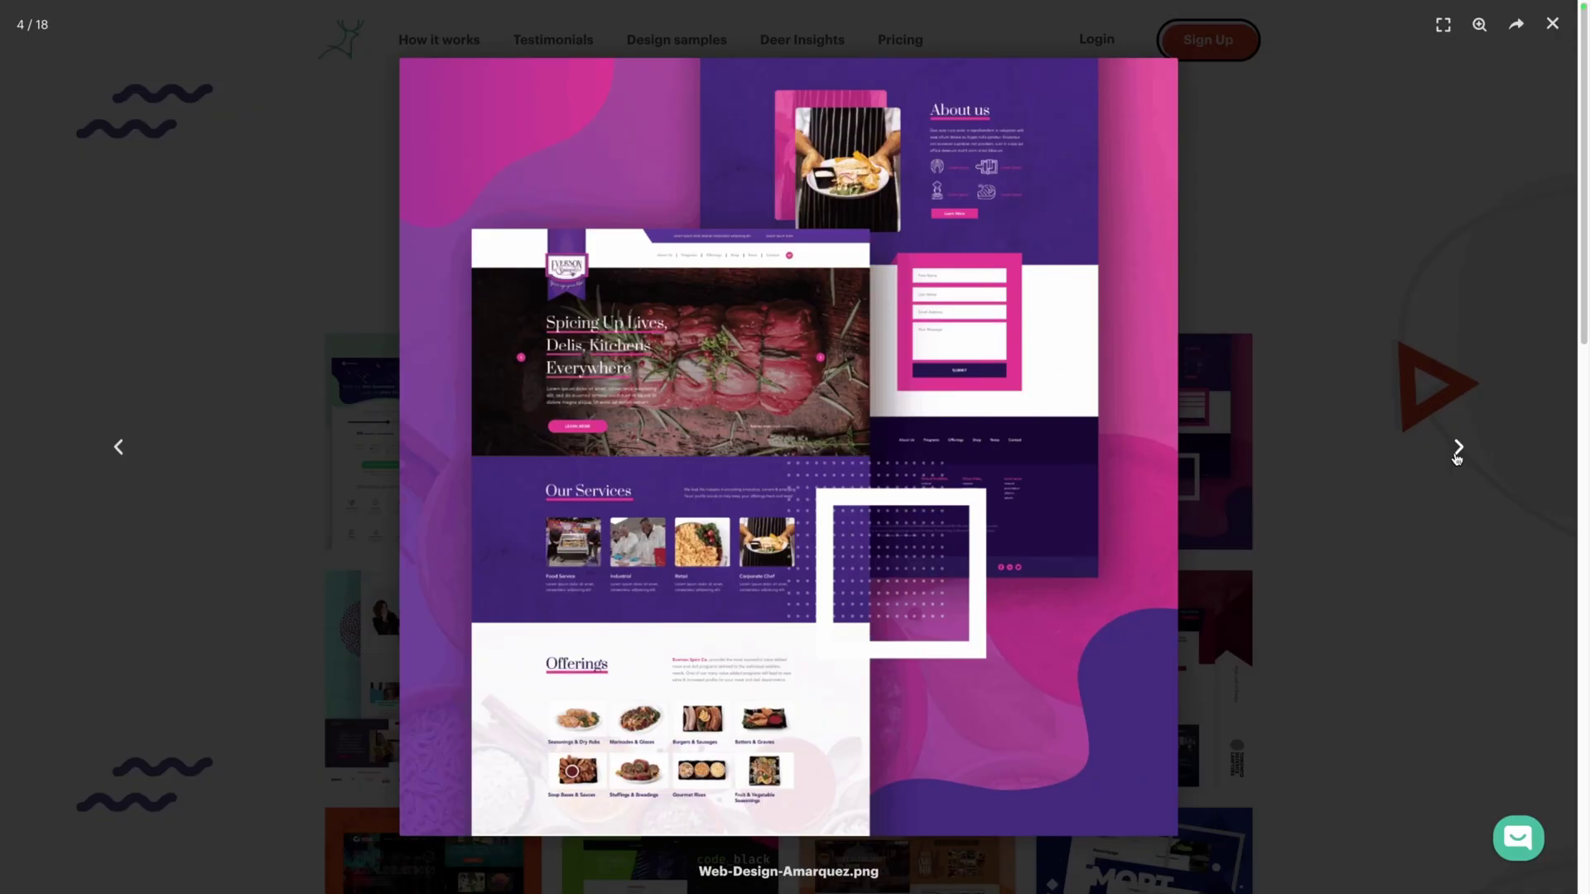
click(1457, 448)
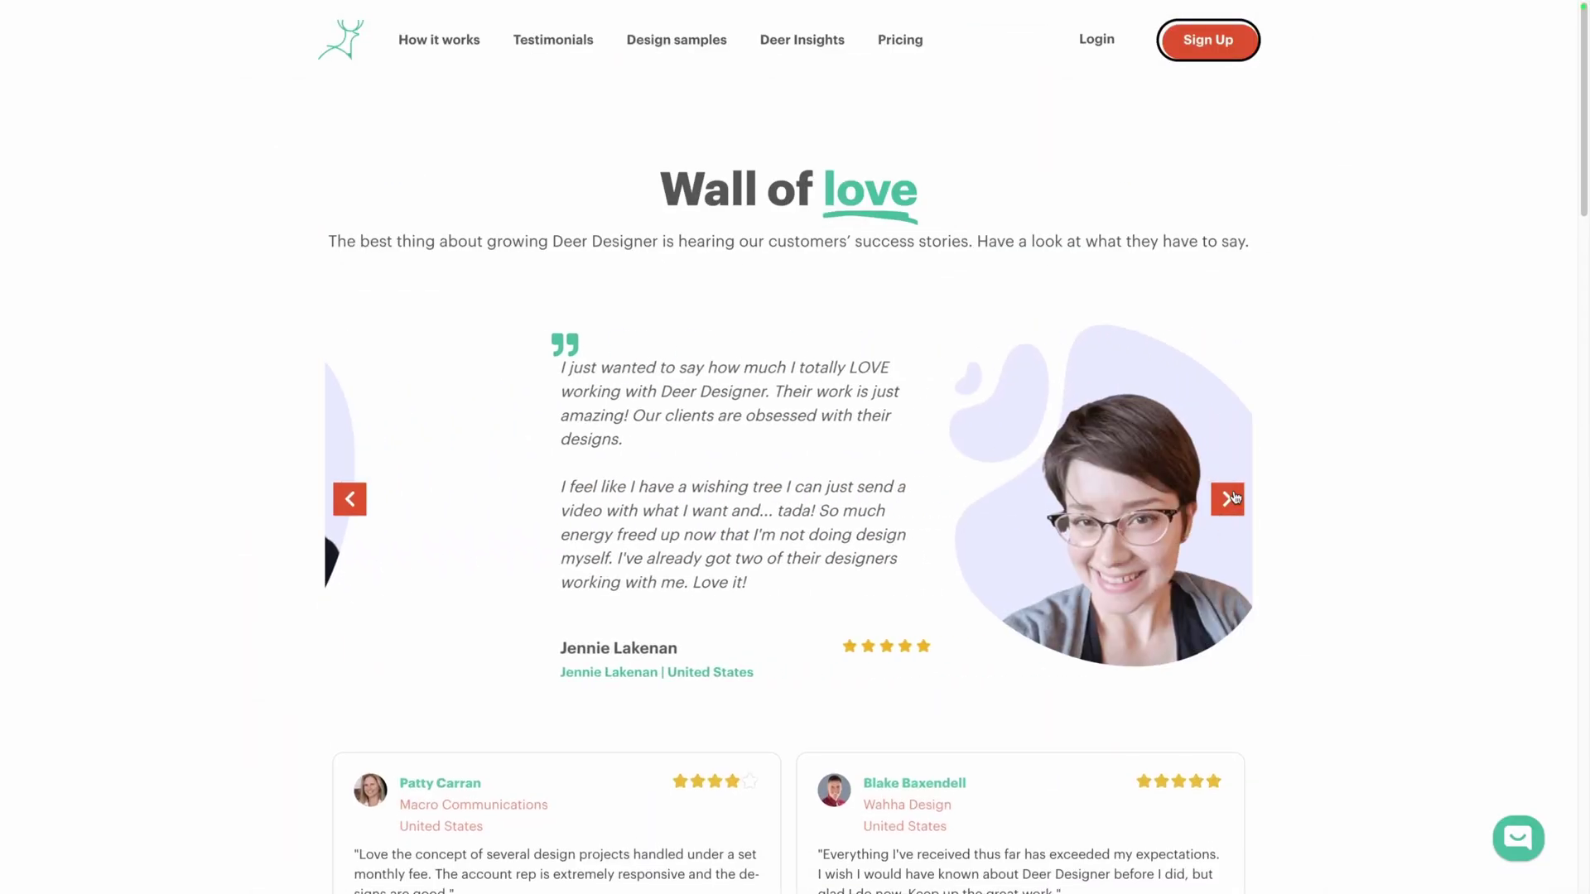
Step: Advance the testimonial carousel twice and scroll down through the testimonial grid
click(1233, 496)
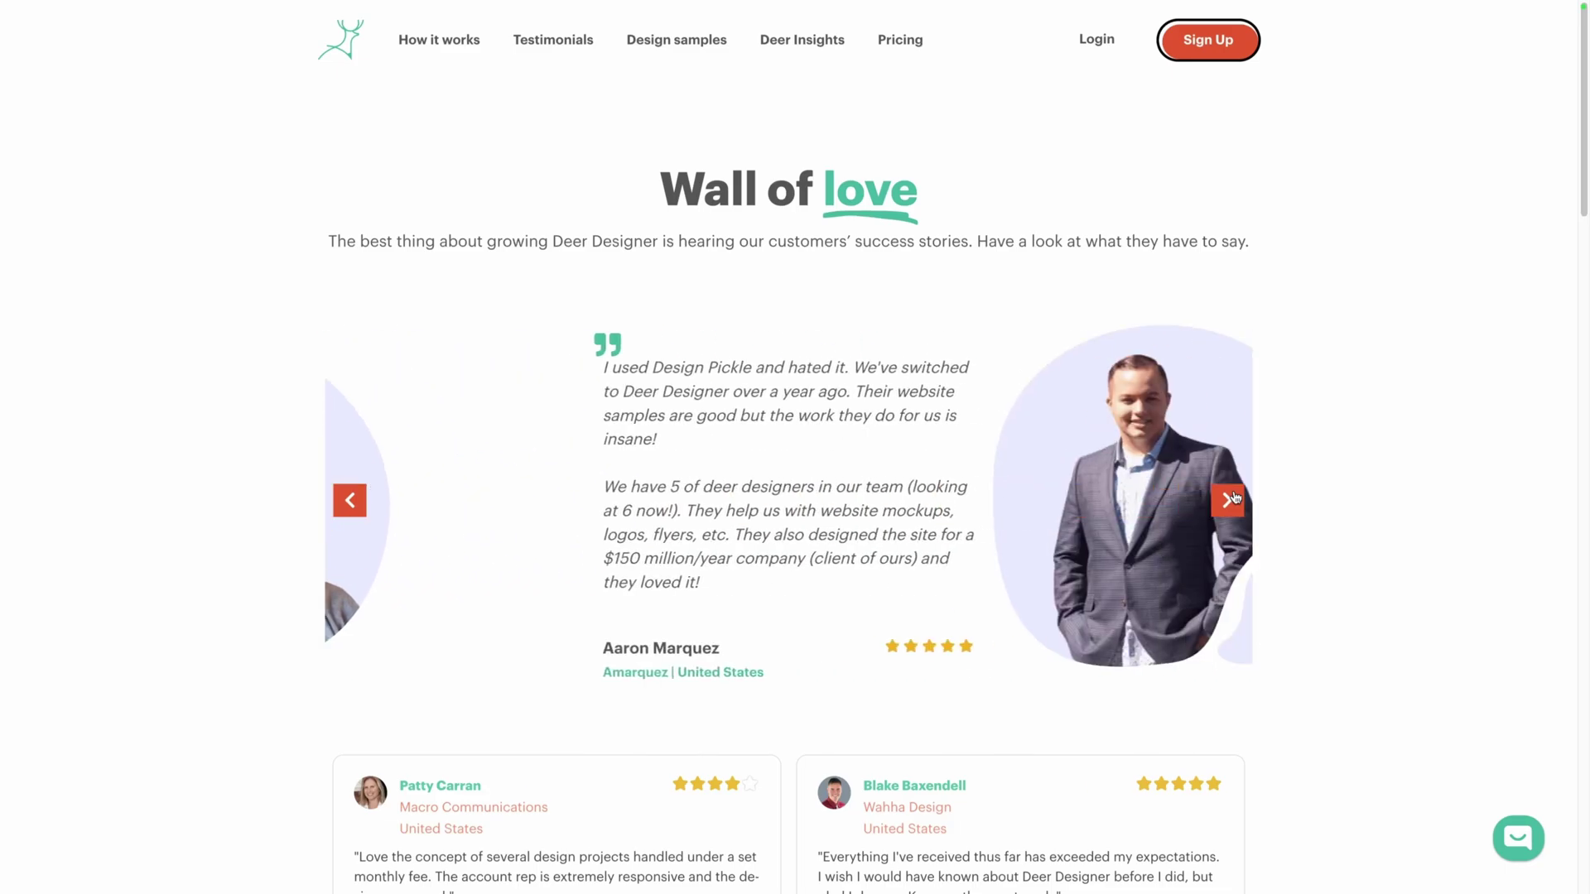
click(1233, 496)
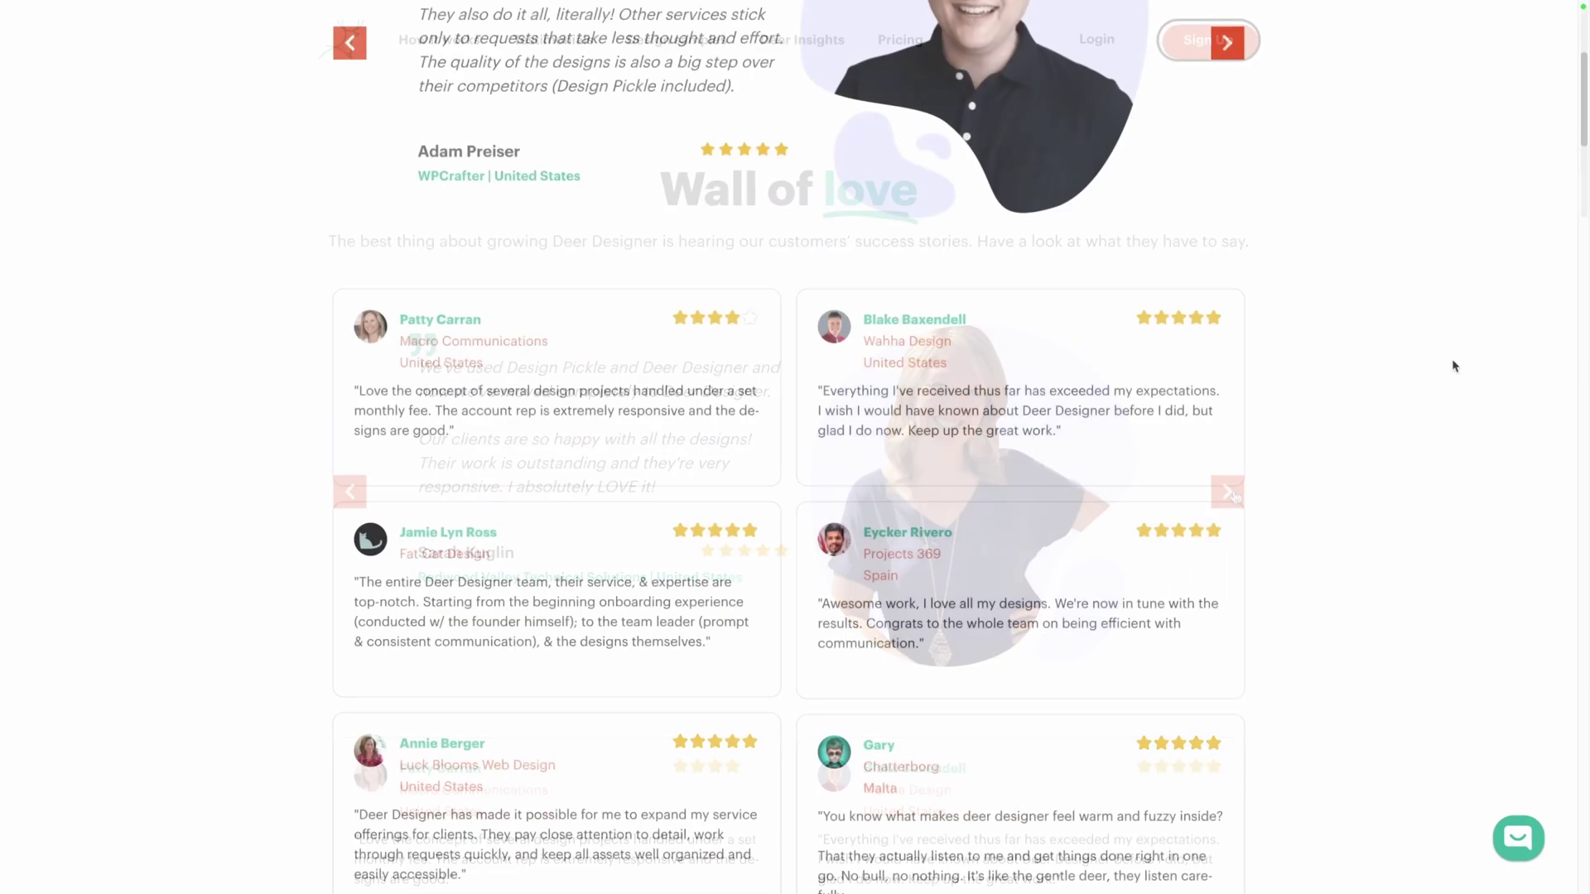
scroll(1453, 365, down, 10)
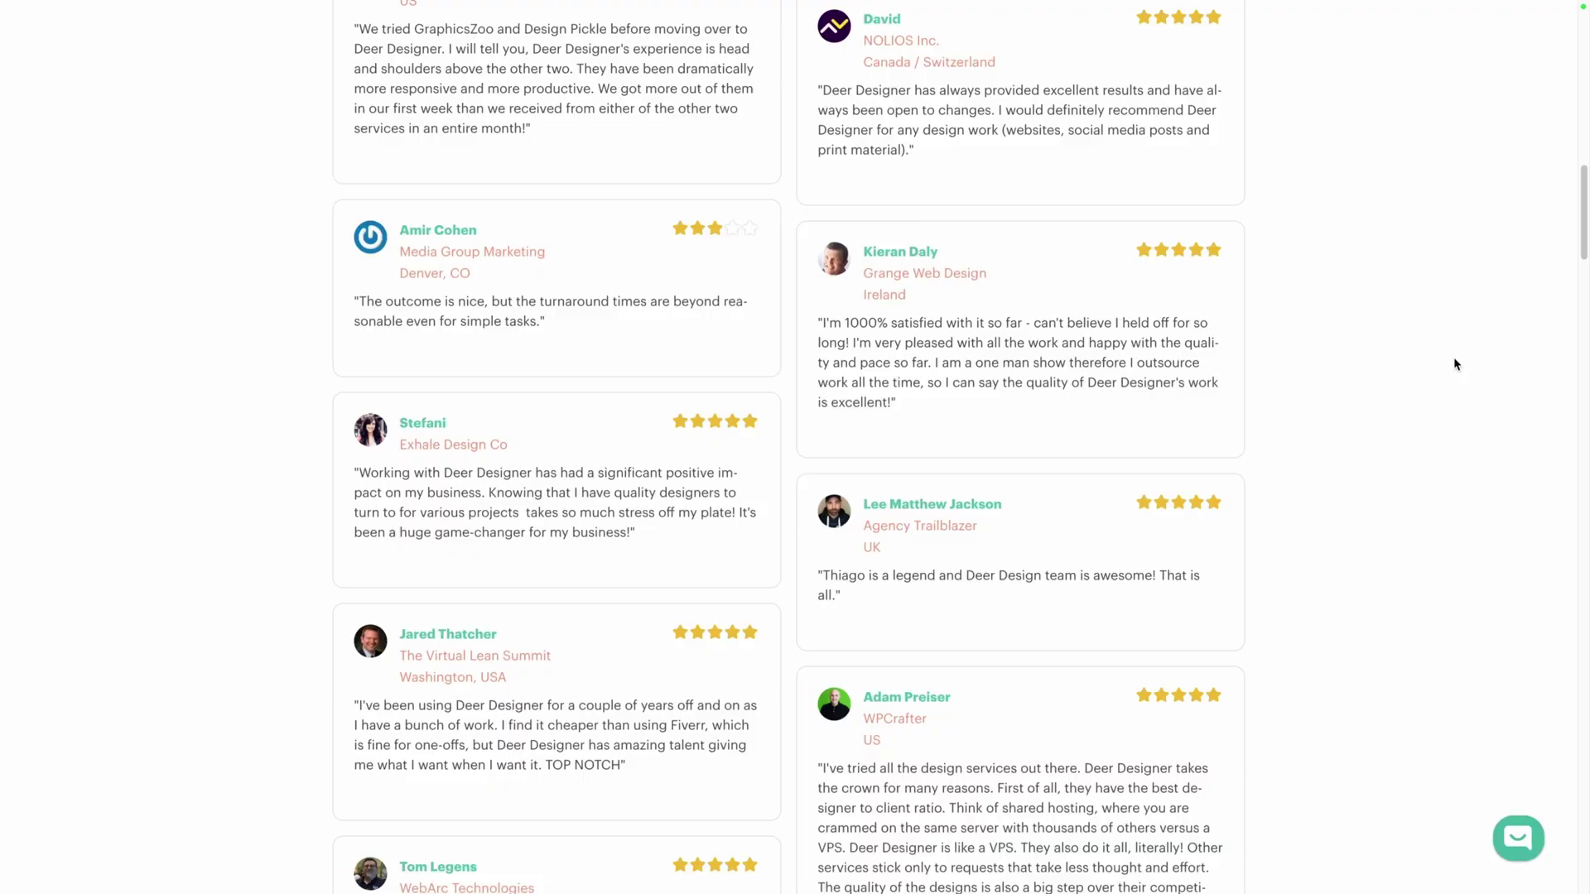
scroll(1455, 364, down, 8)
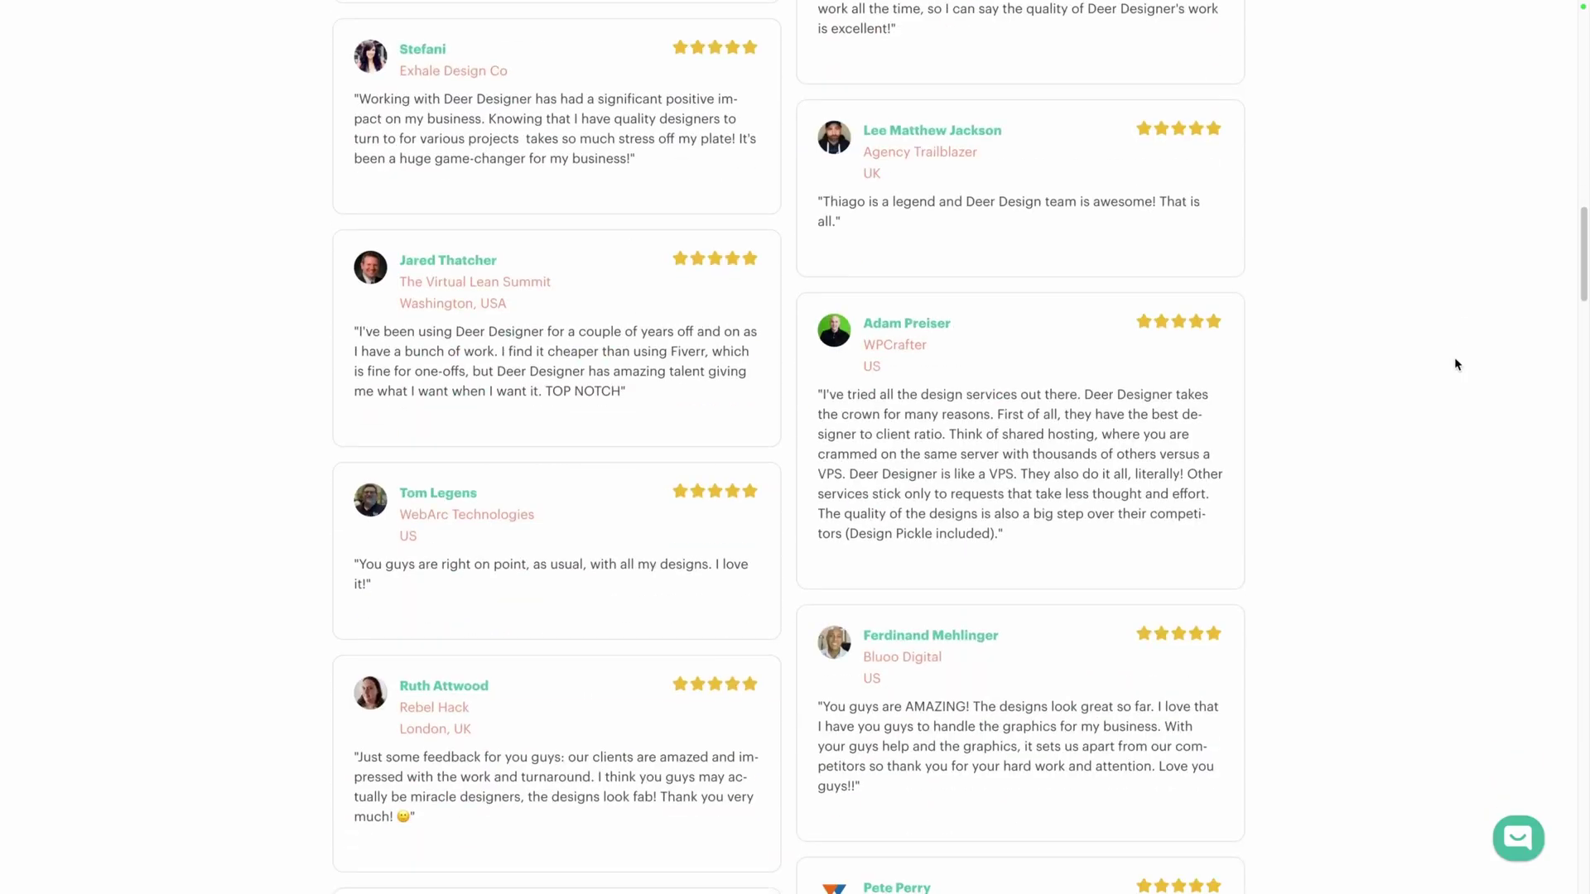
scroll(1455, 364, down, 5)
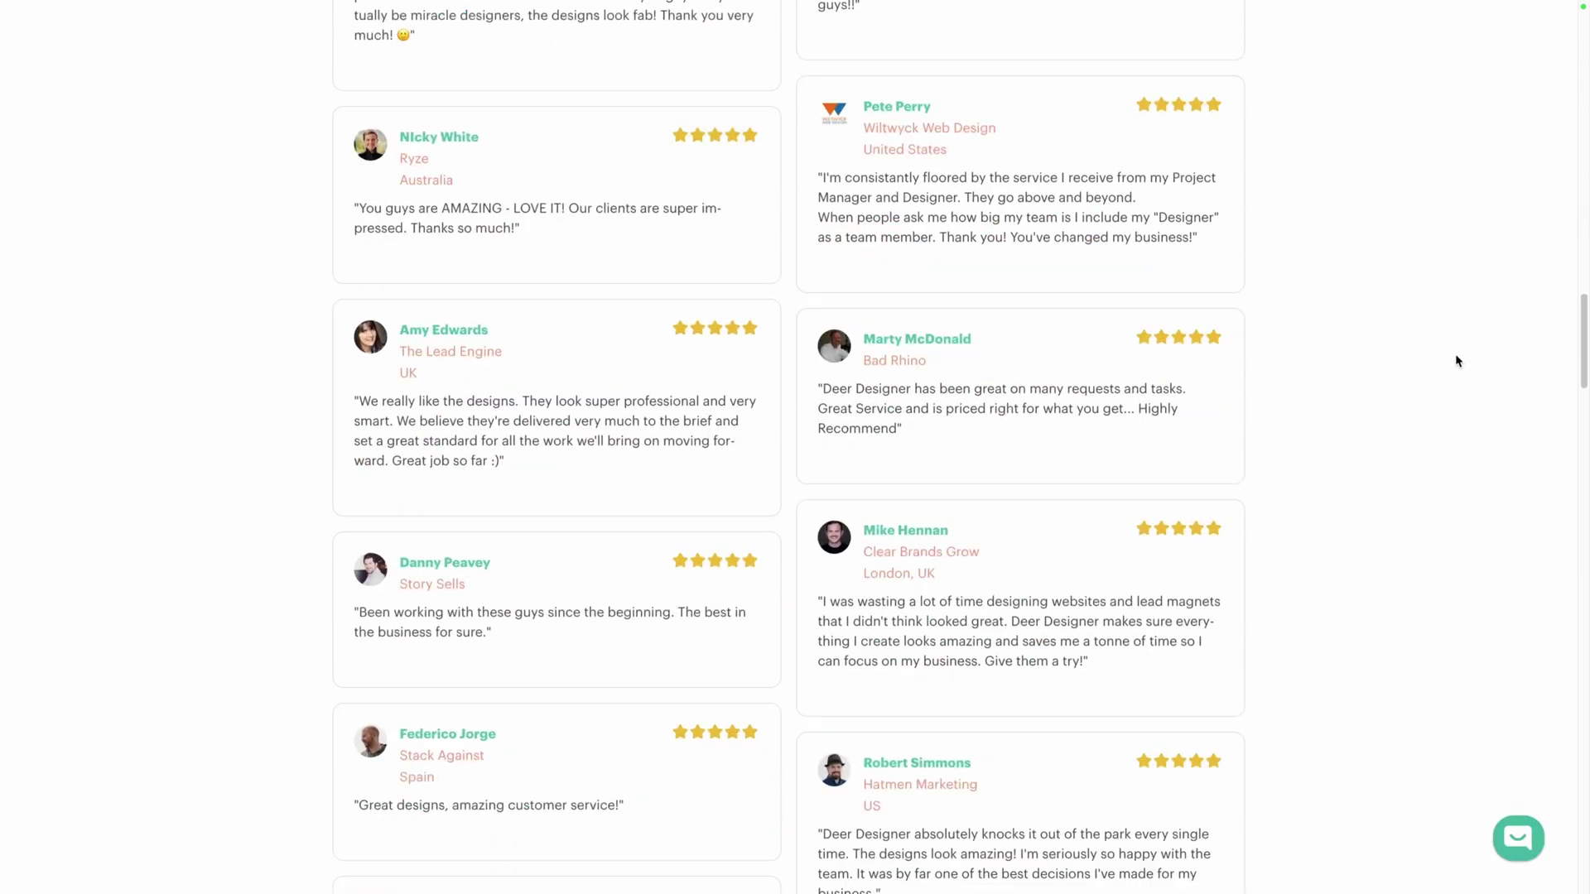
scroll(1457, 362, down, 5)
scroll(1457, 362, down, 7)
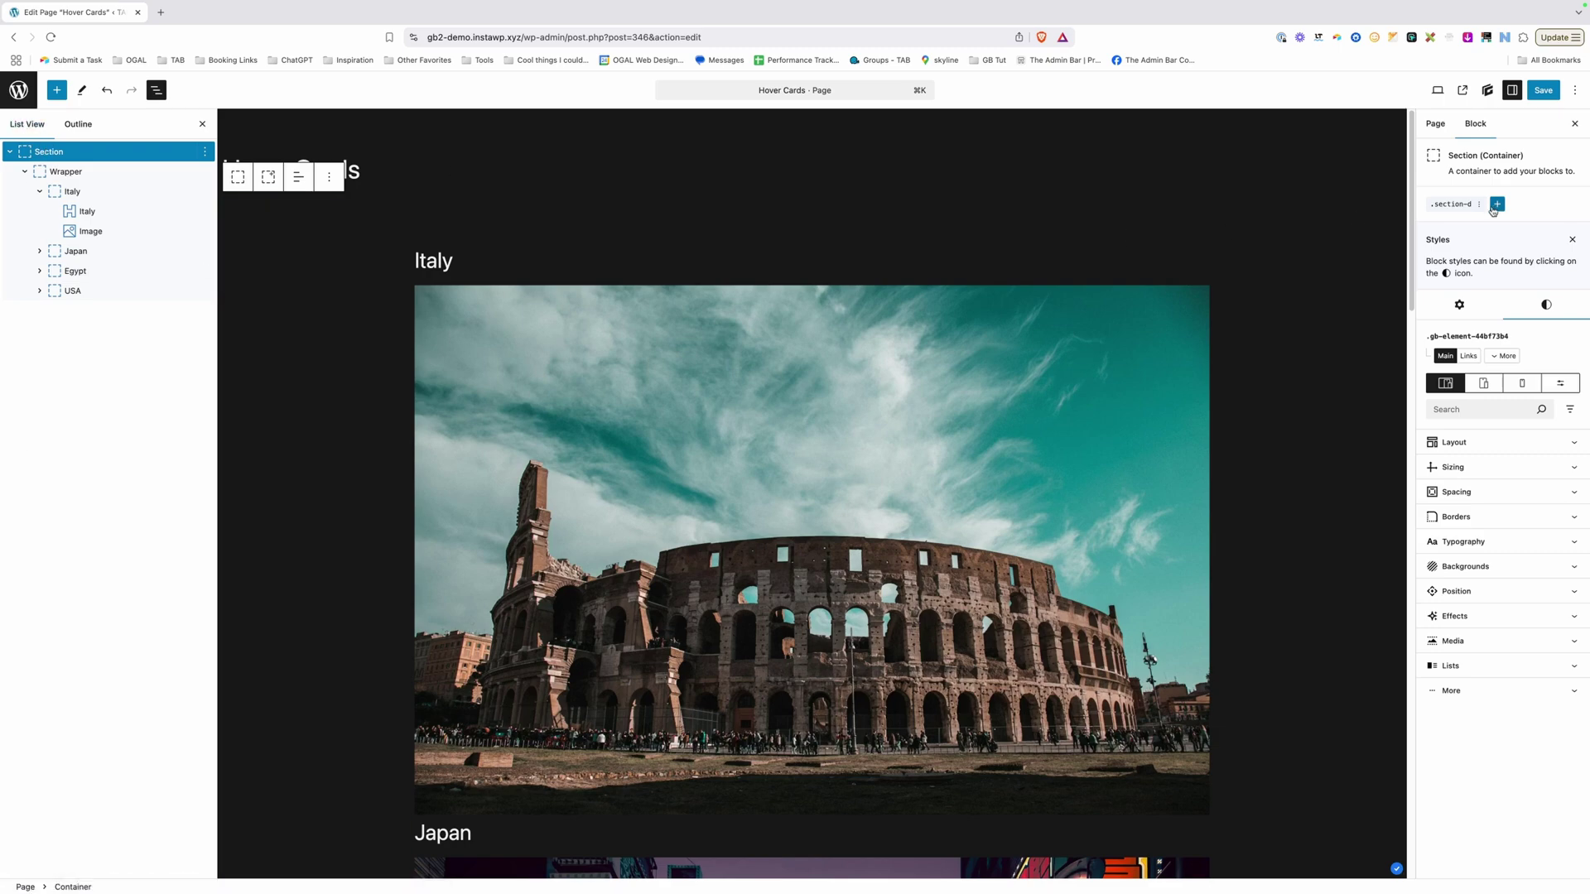
Step: Select the Section block, then the Wrapper container, in List View
click(108, 155)
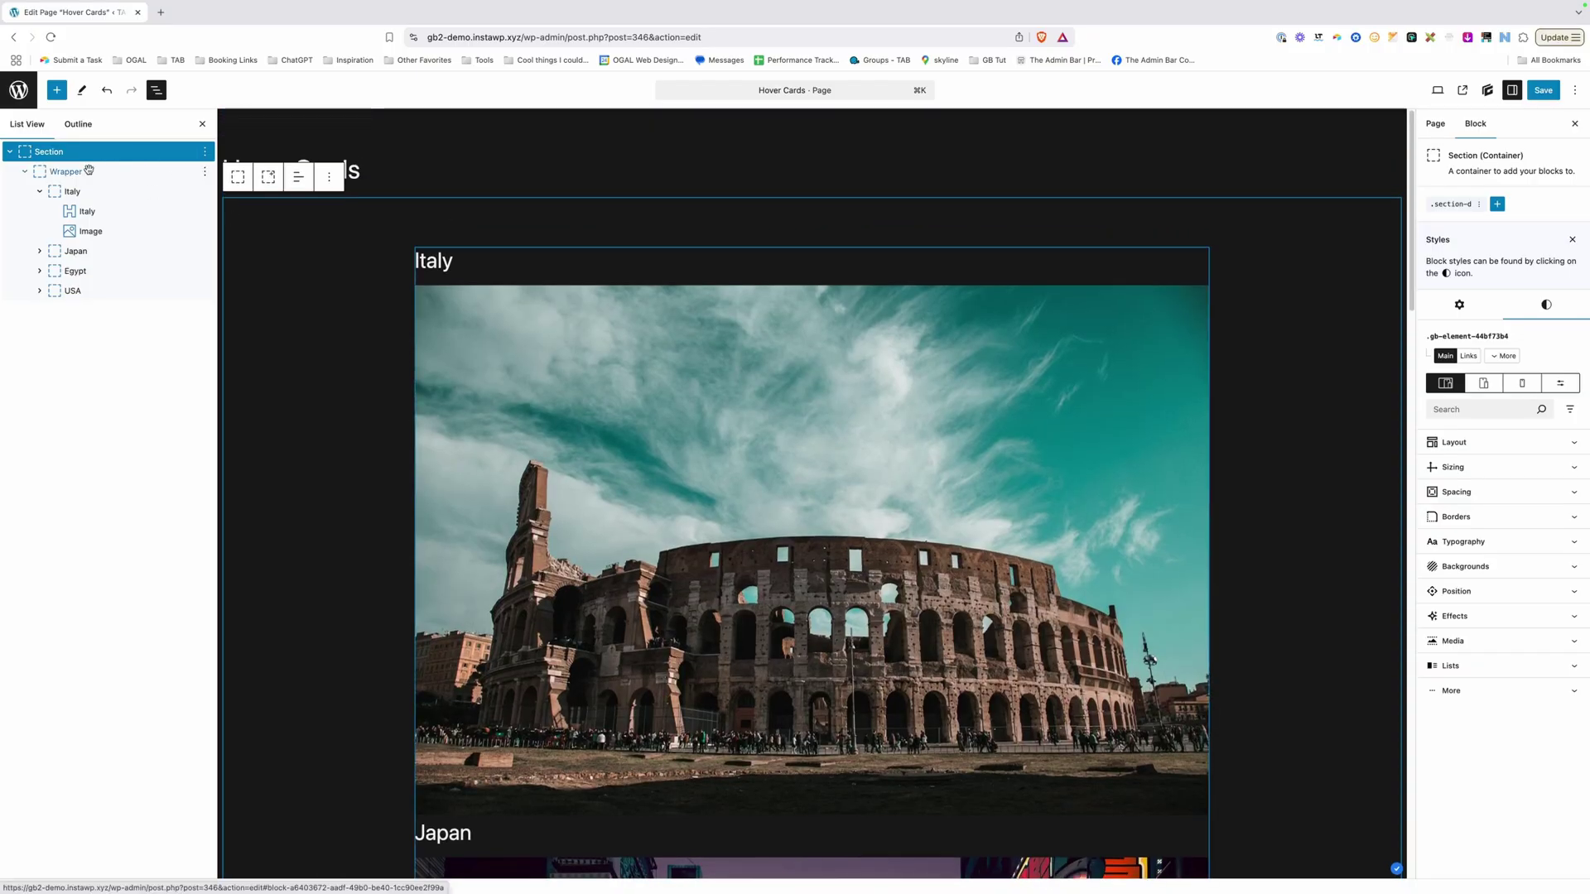
click(88, 171)
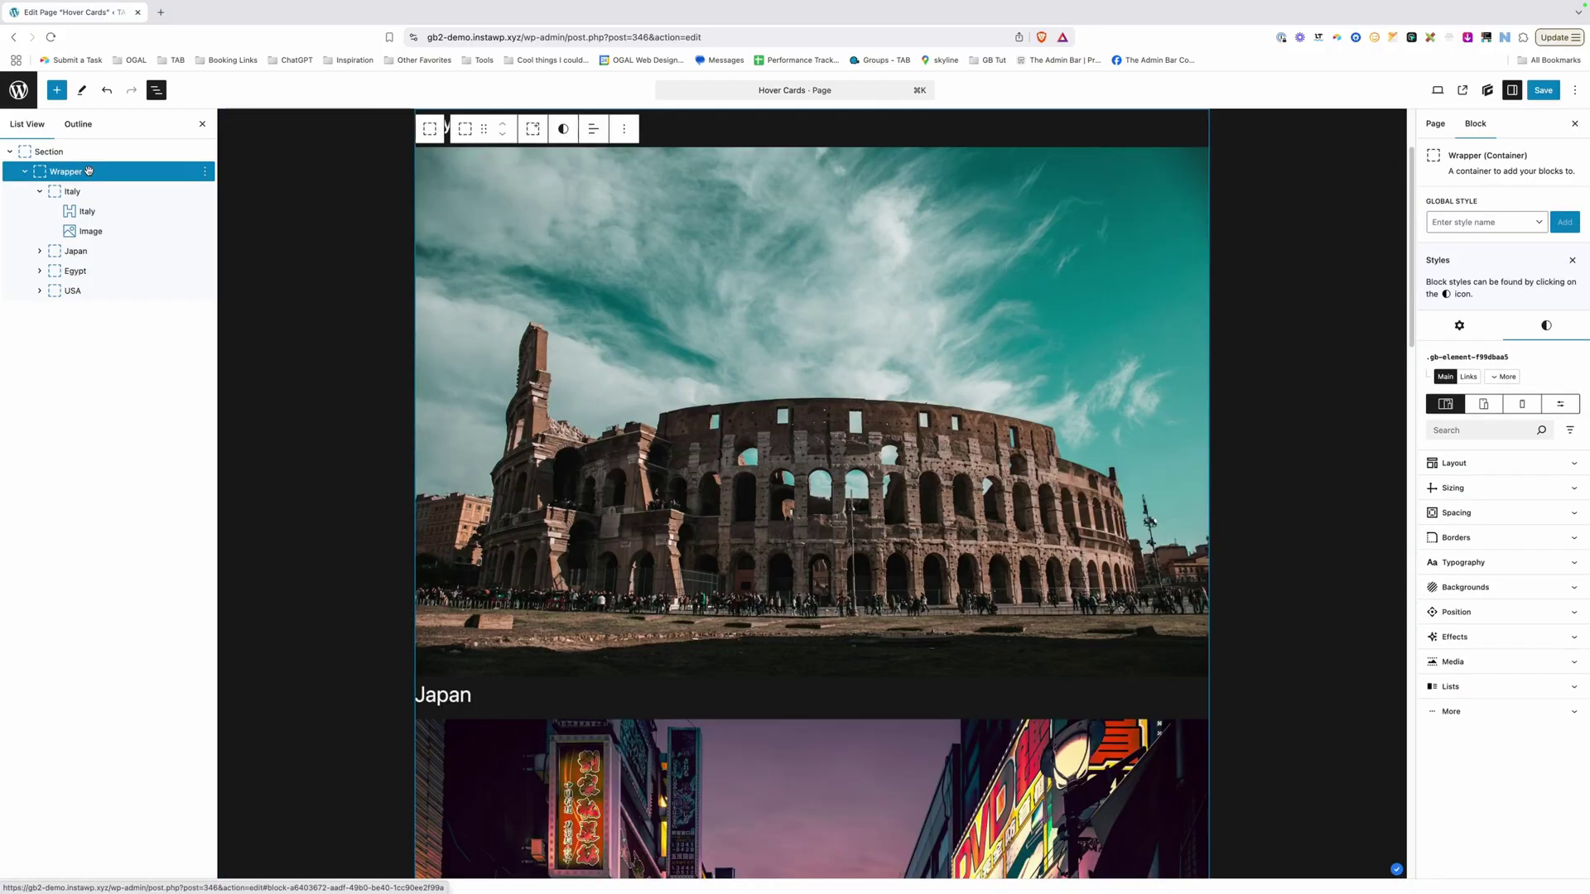
scroll(344, 257, up, 3)
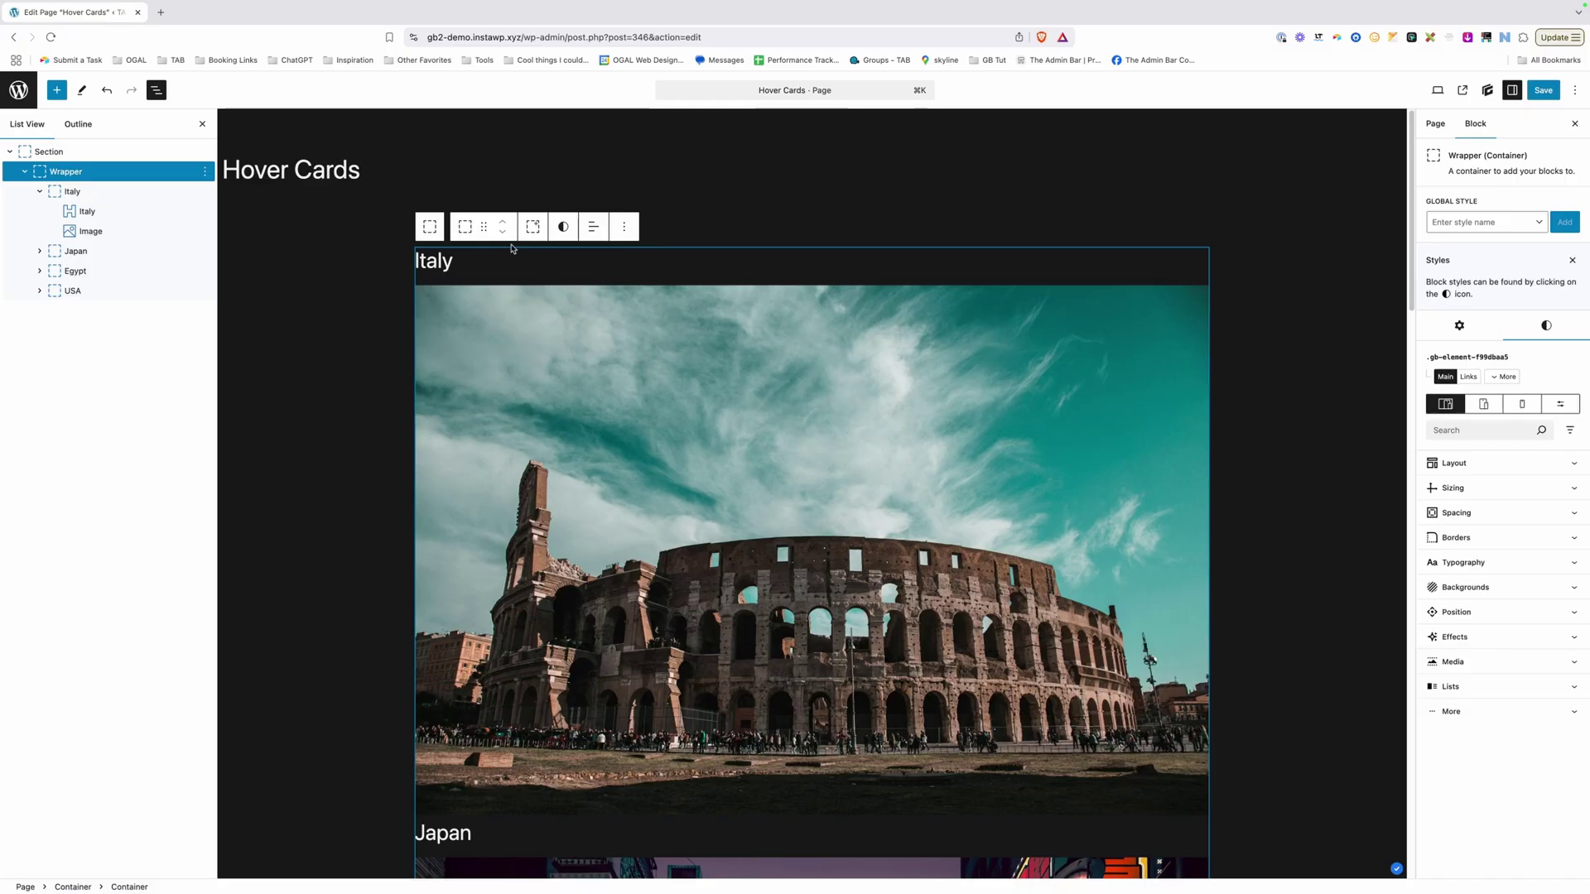
Step: Select the Italy card, toggle its outline, then select its heading and image
click(80, 190)
click(40, 193)
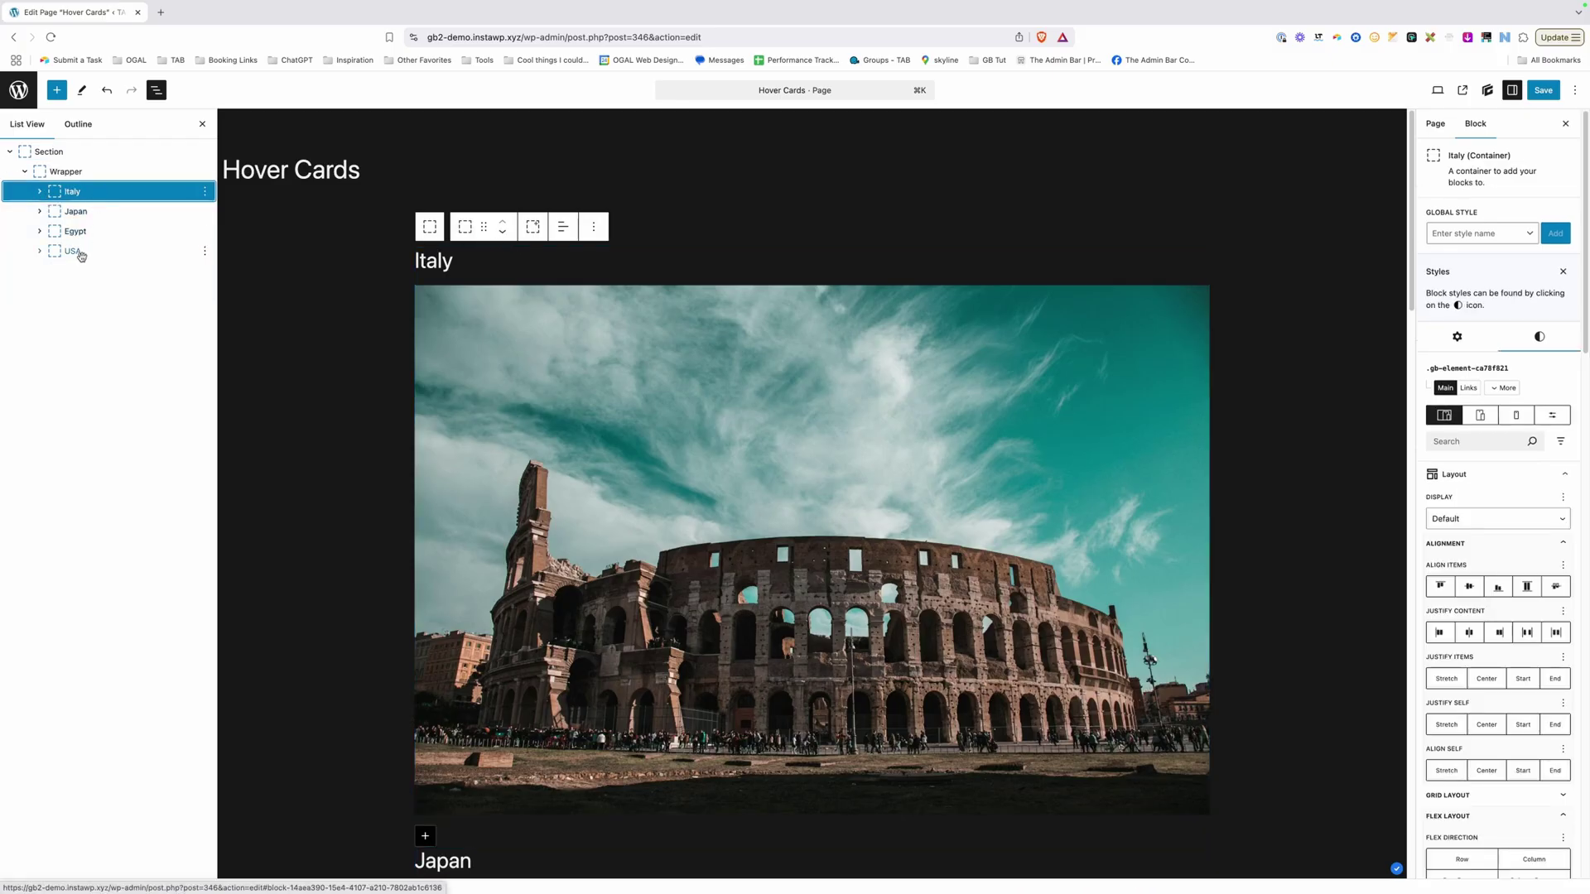
click(40, 191)
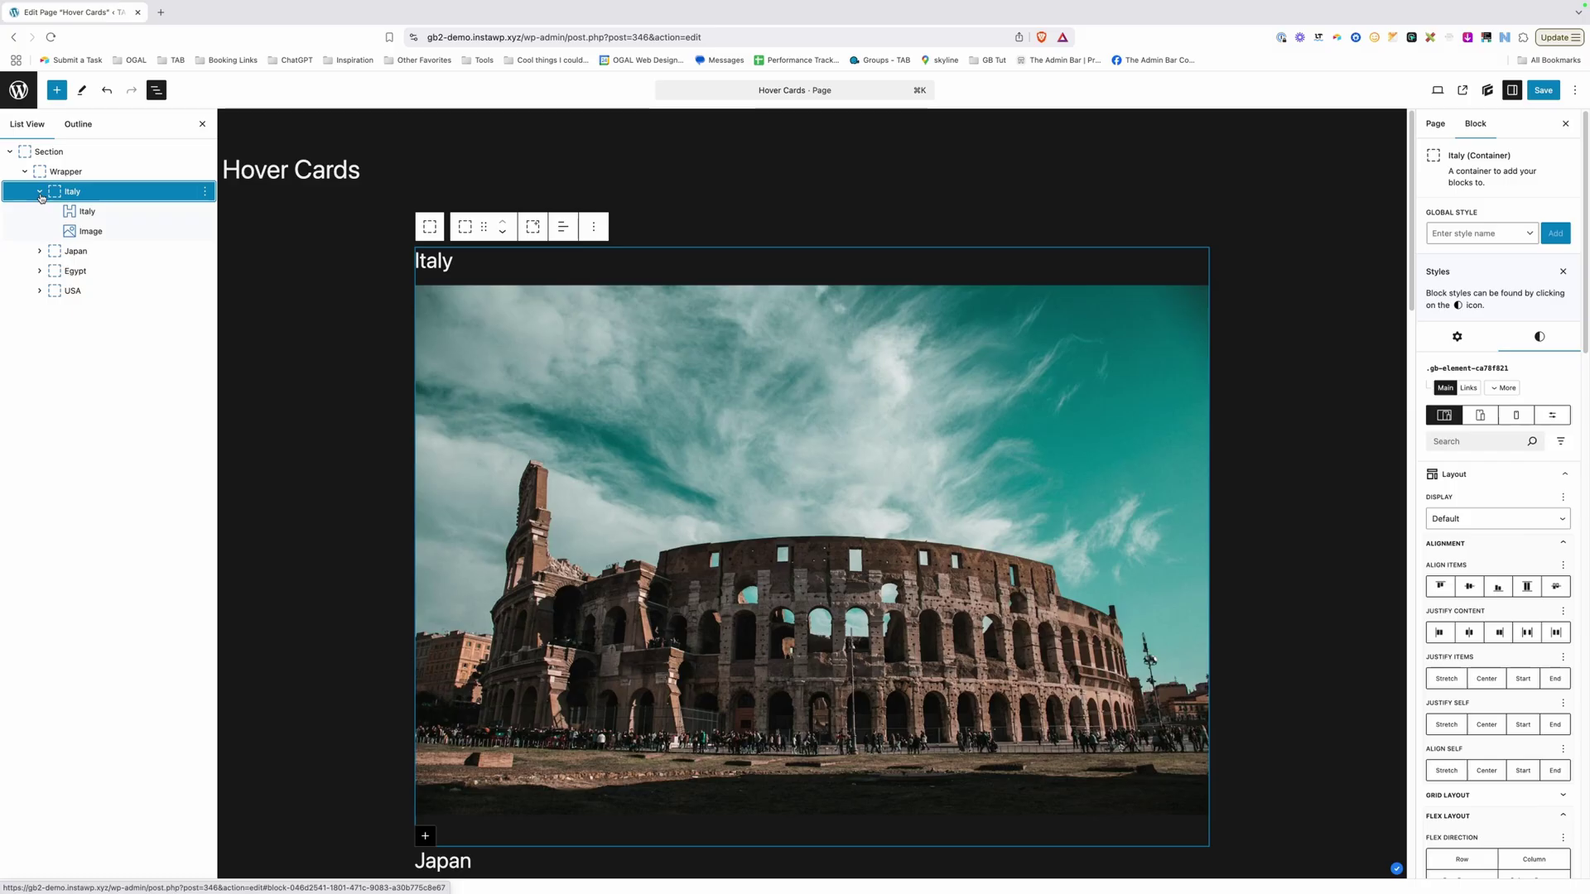
click(86, 213)
click(92, 231)
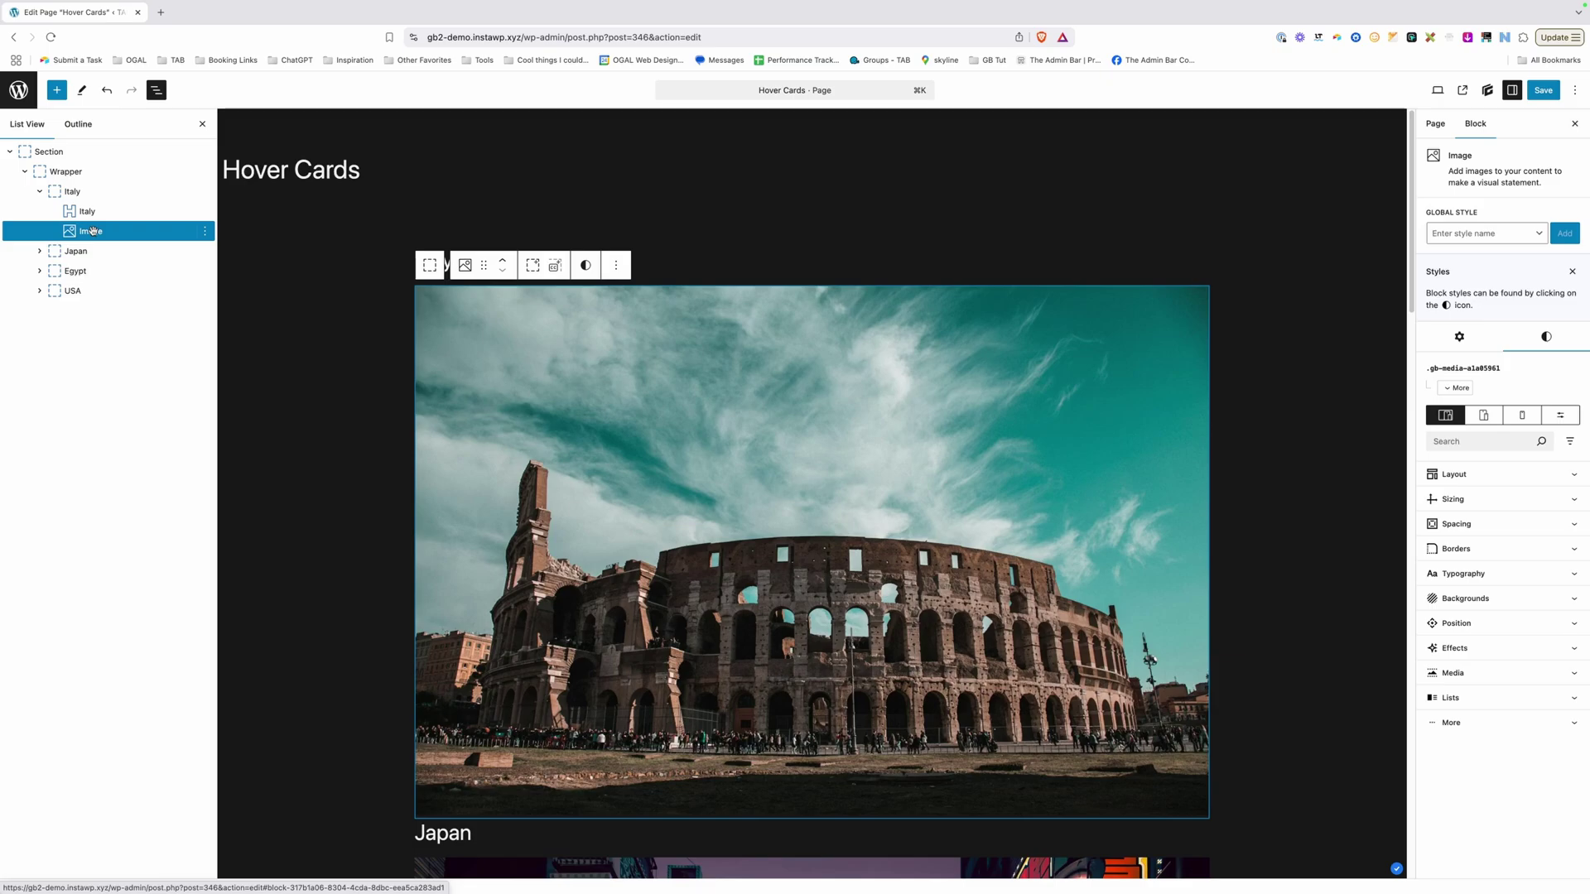
Step: Scroll the canvas through the cards and reselect the Wrapper container
scroll(810, 461, down, 15)
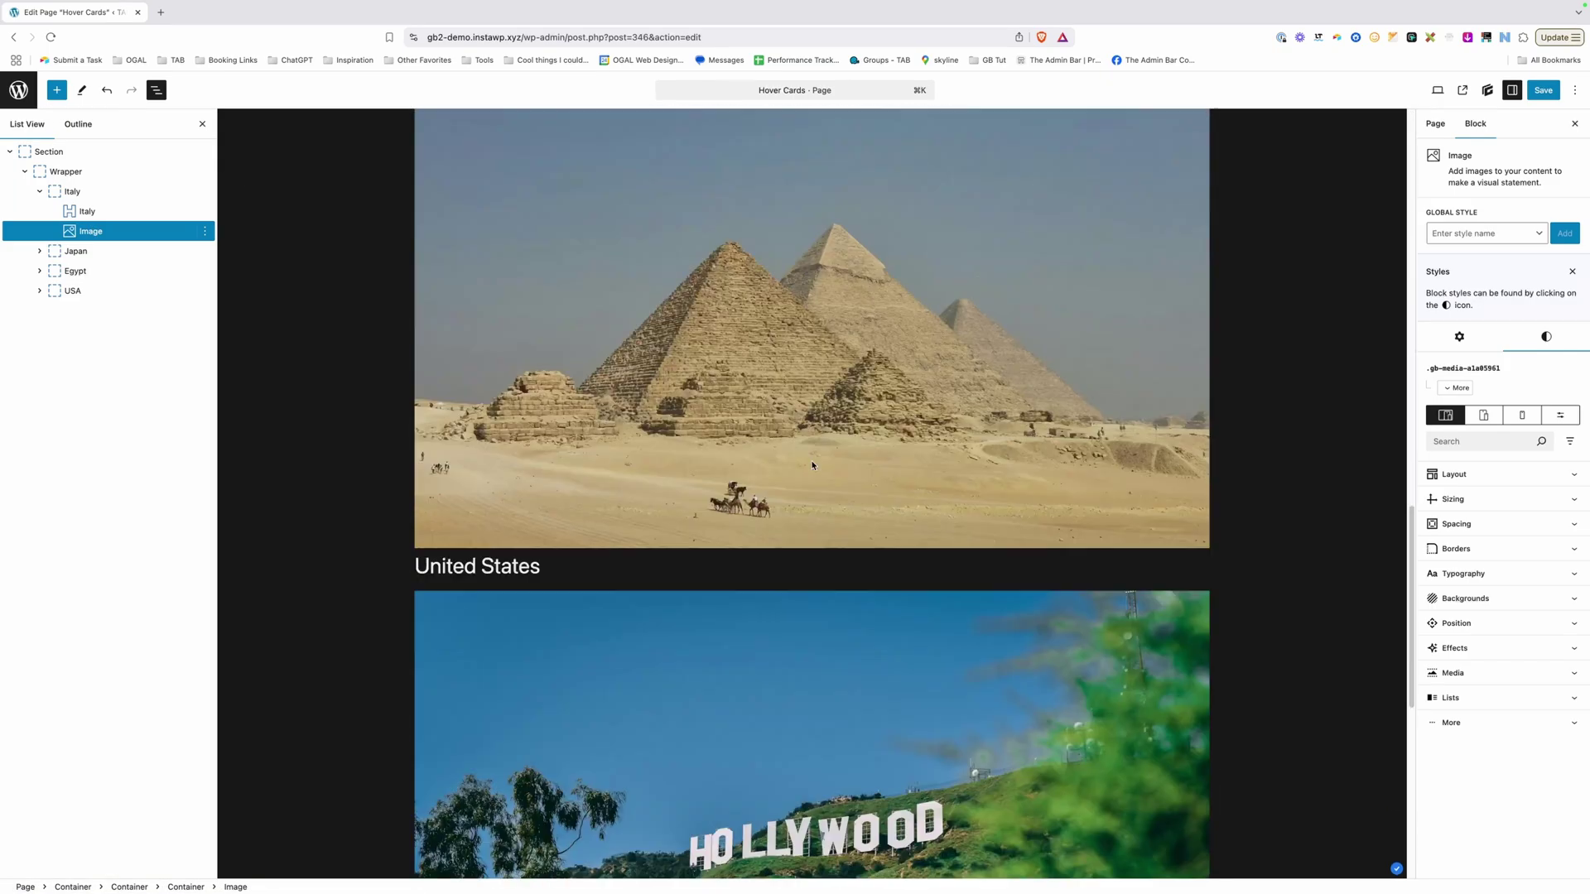
scroll(811, 465, down, 5)
scroll(811, 465, up, 20)
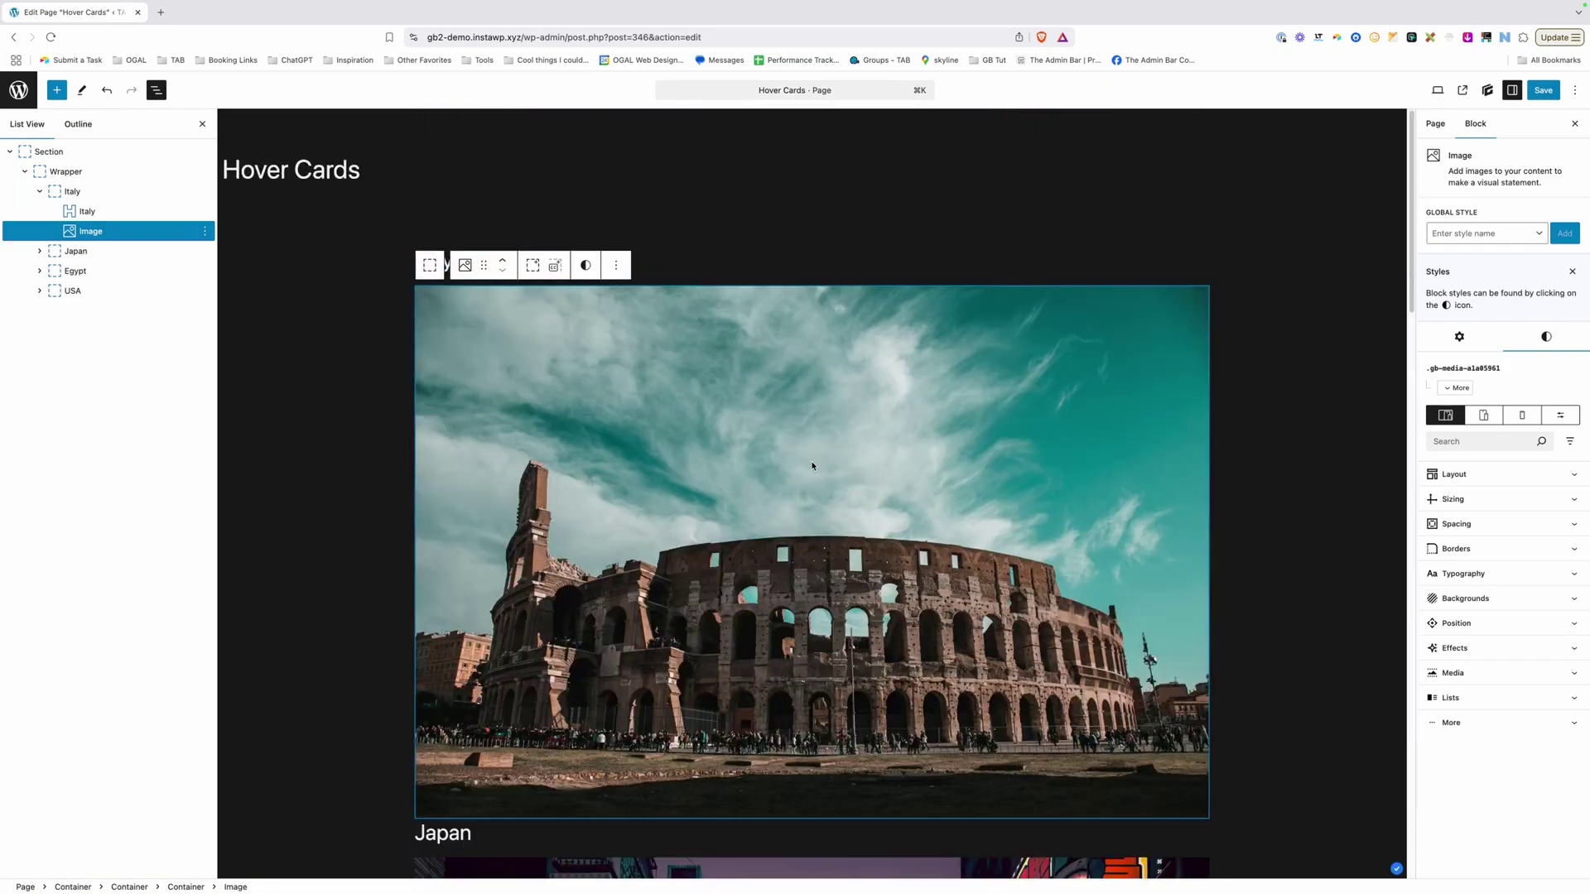
click(72, 171)
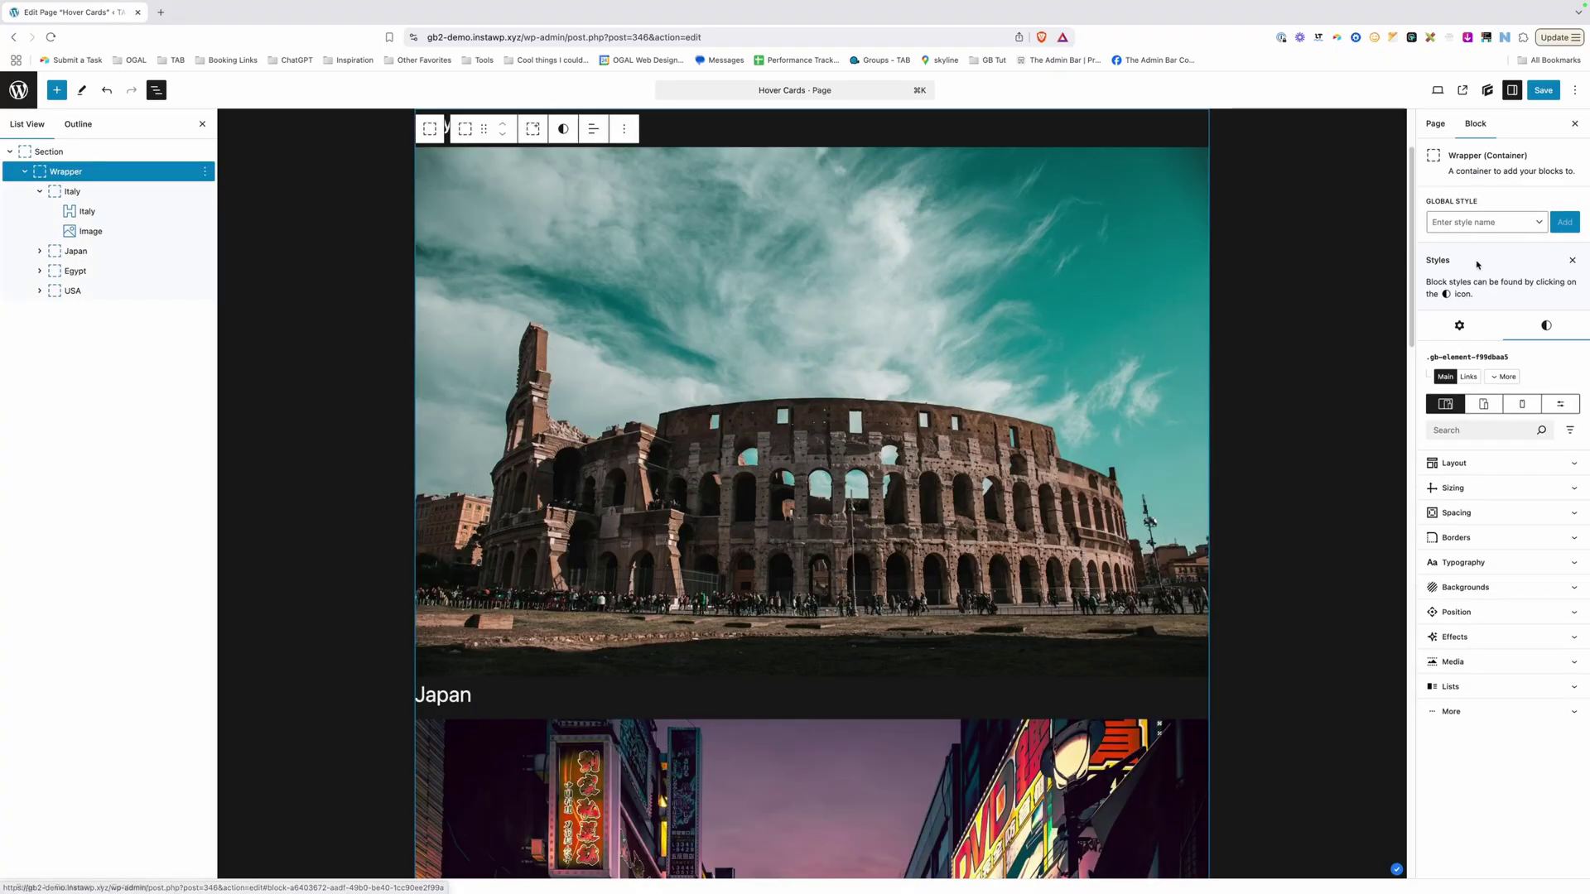
Step: Create a .hover-card__wrapper global style with Display Flex and a column gap
click(1470, 222)
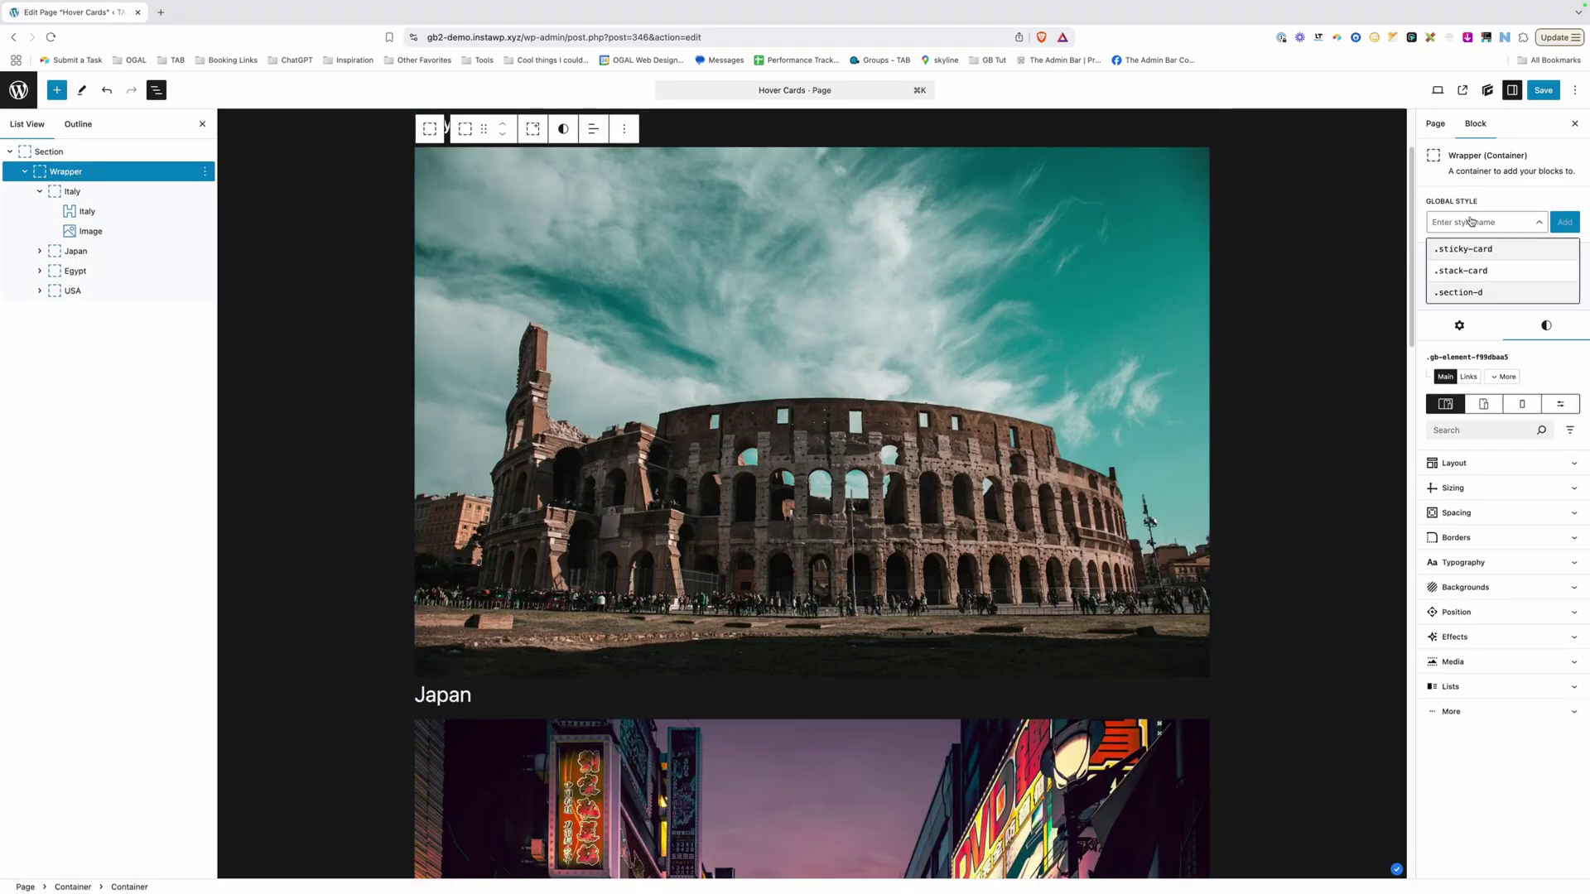
text(hover-card__wrapper)
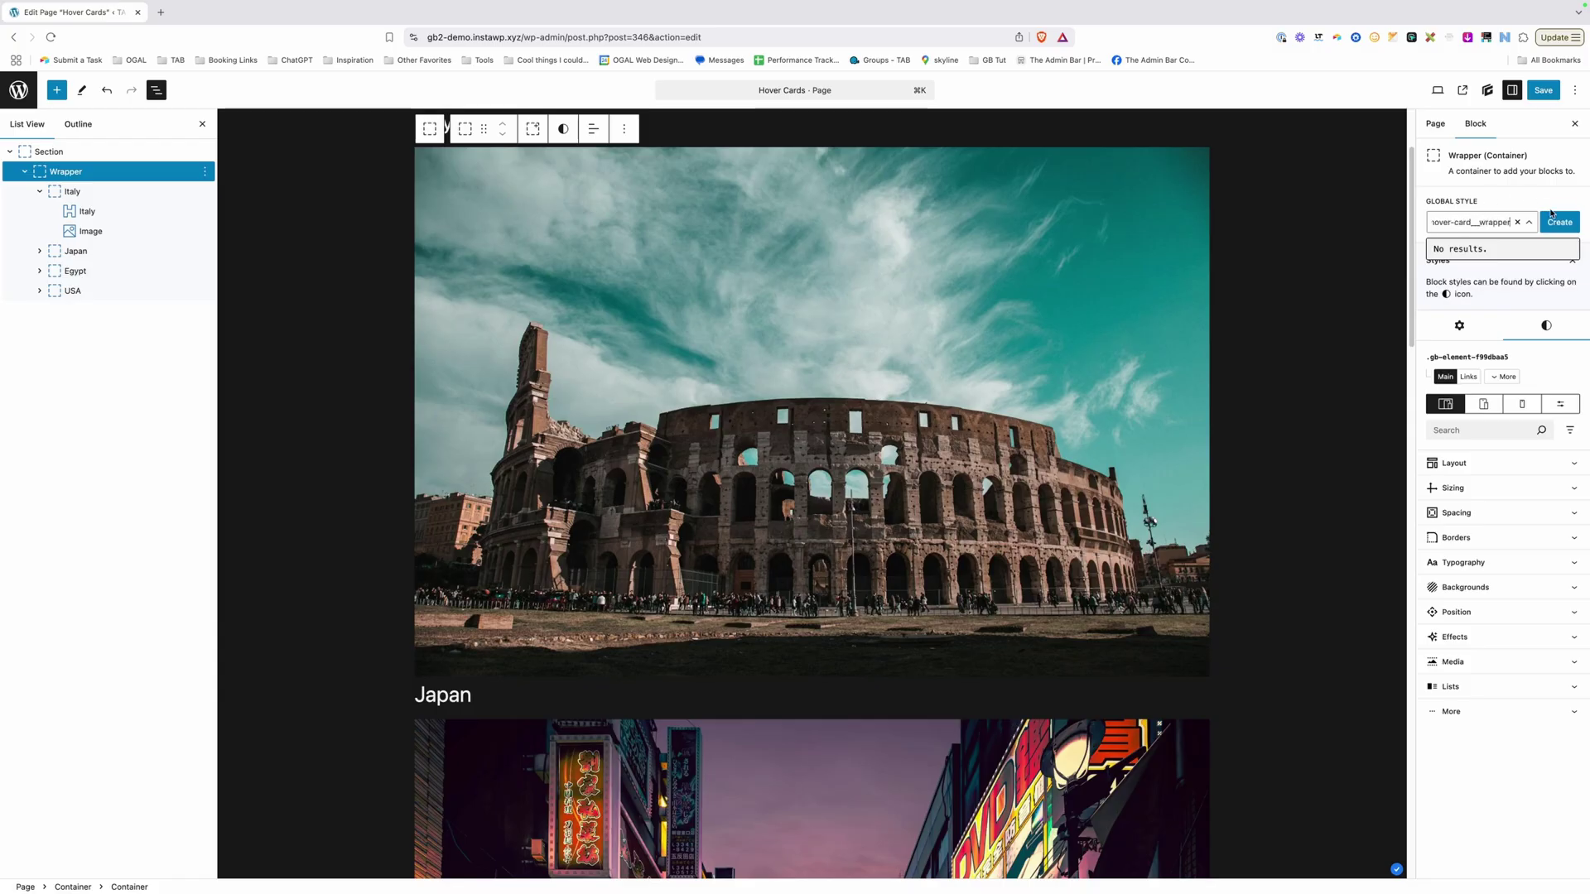
click(1554, 220)
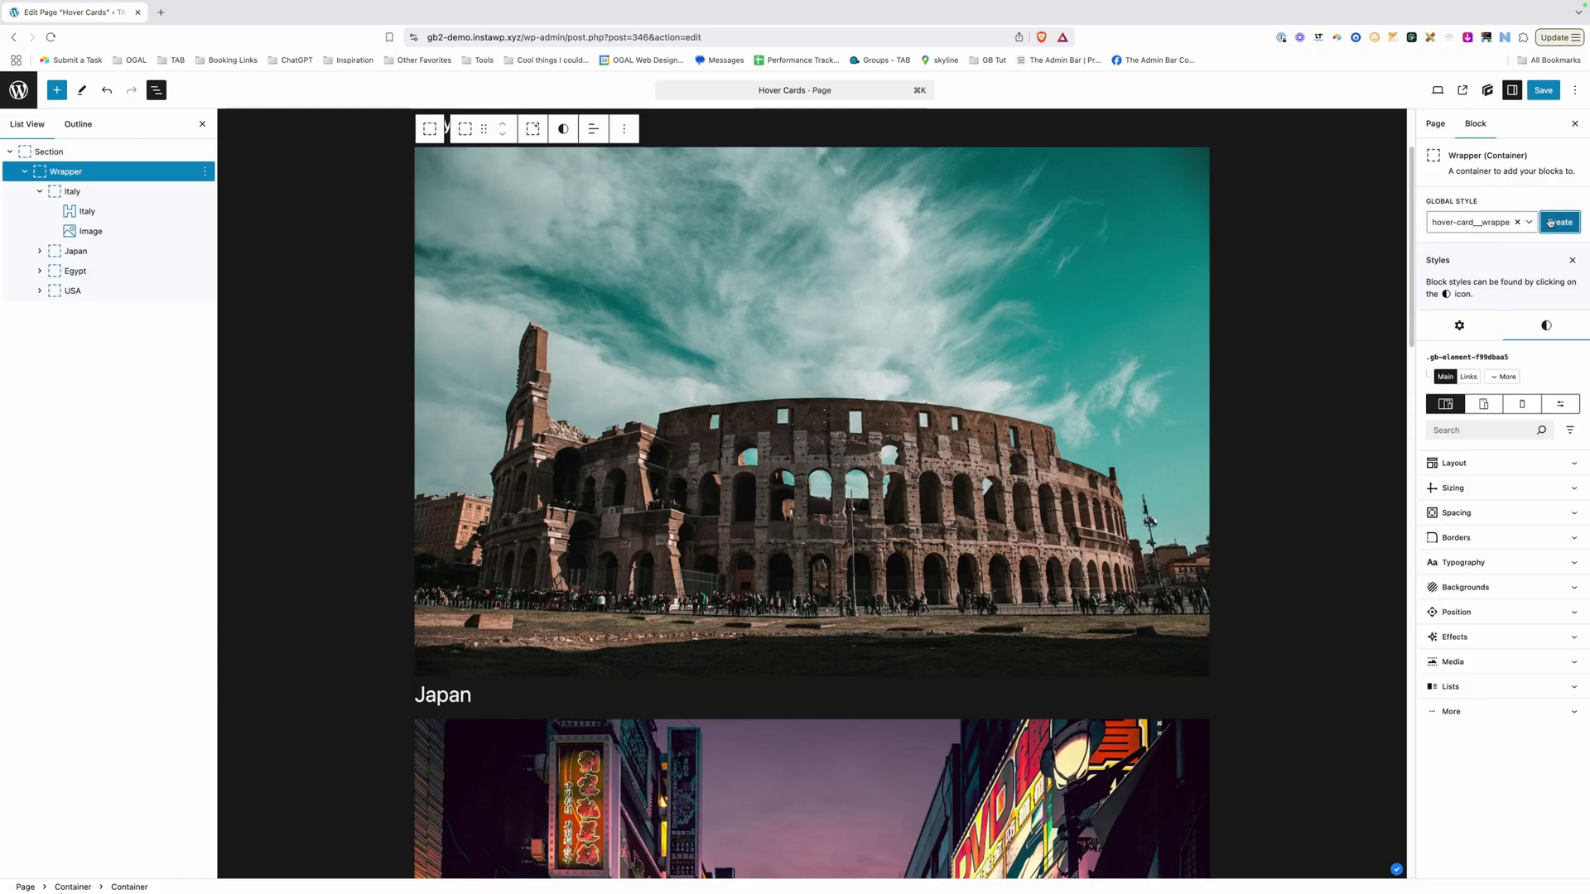
click(1456, 307)
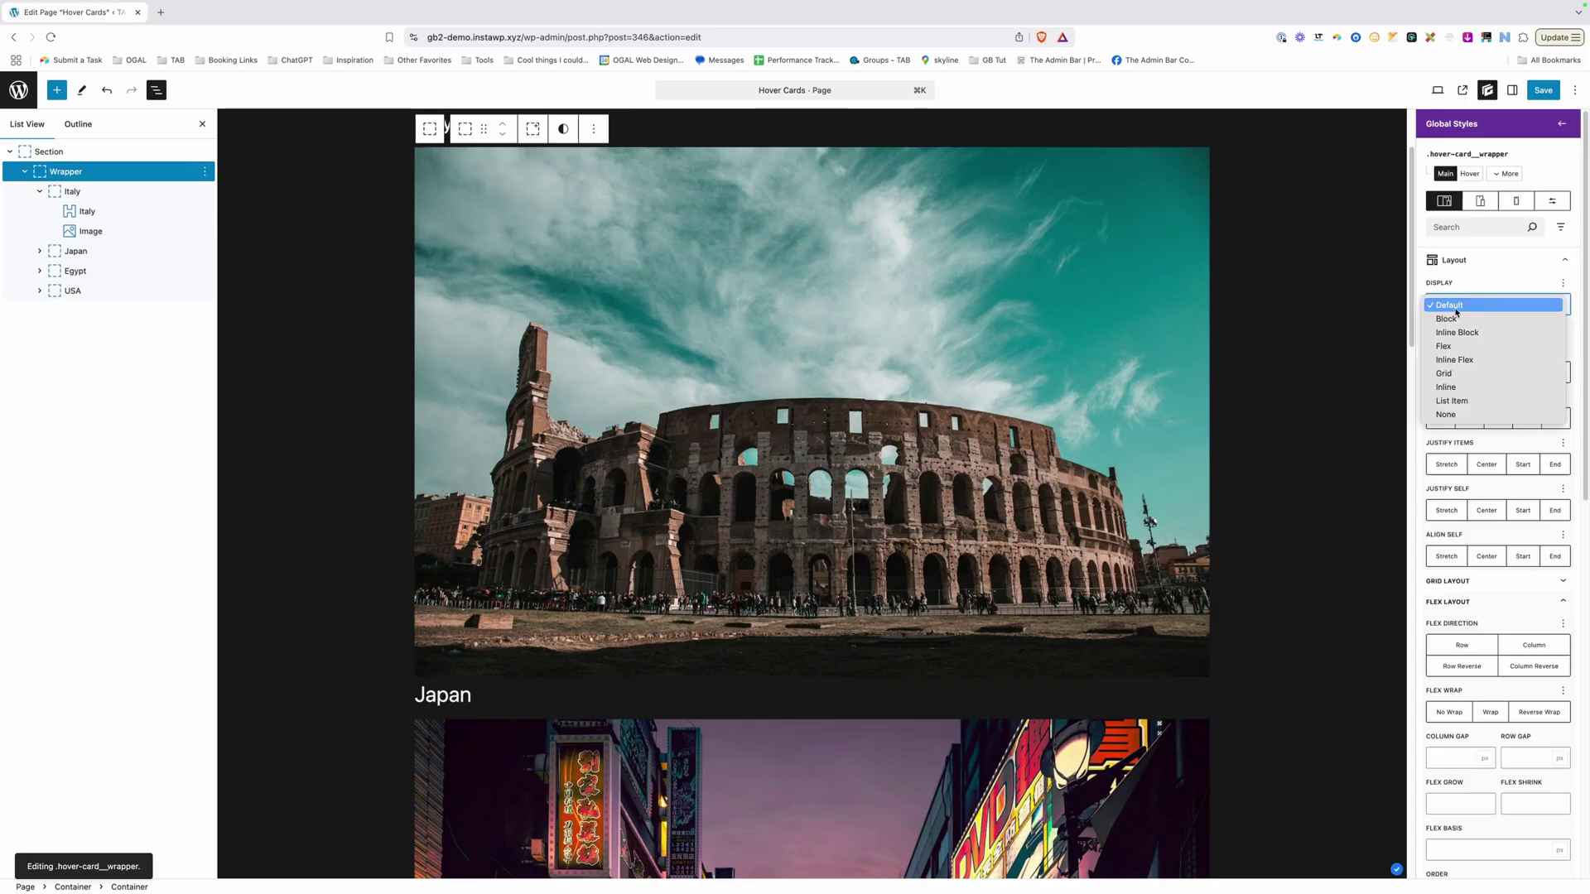
click(1463, 350)
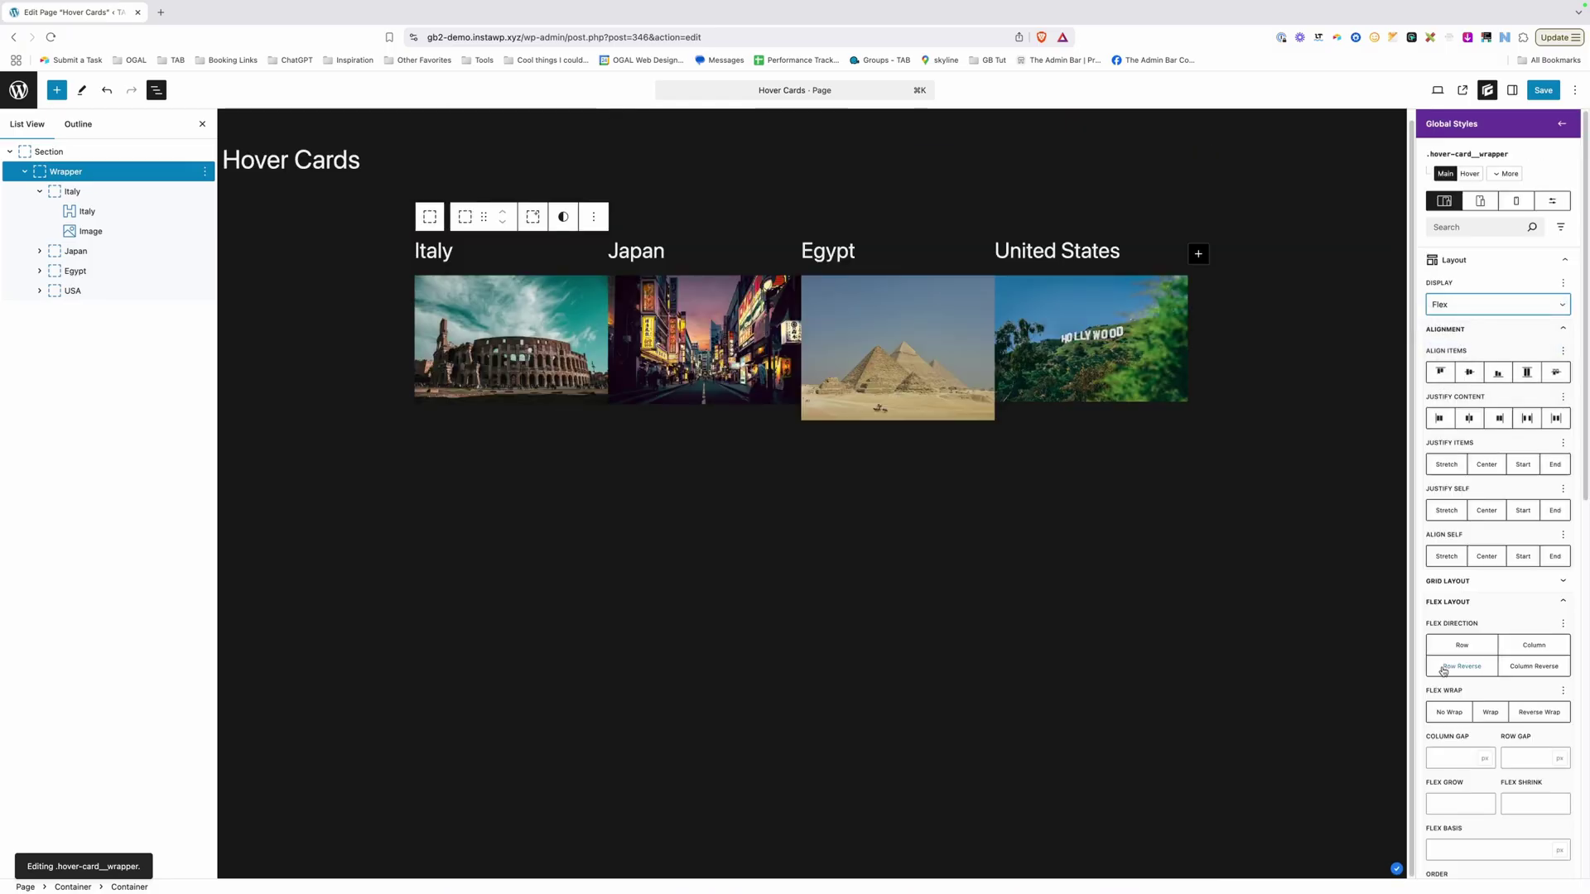
click(1453, 755)
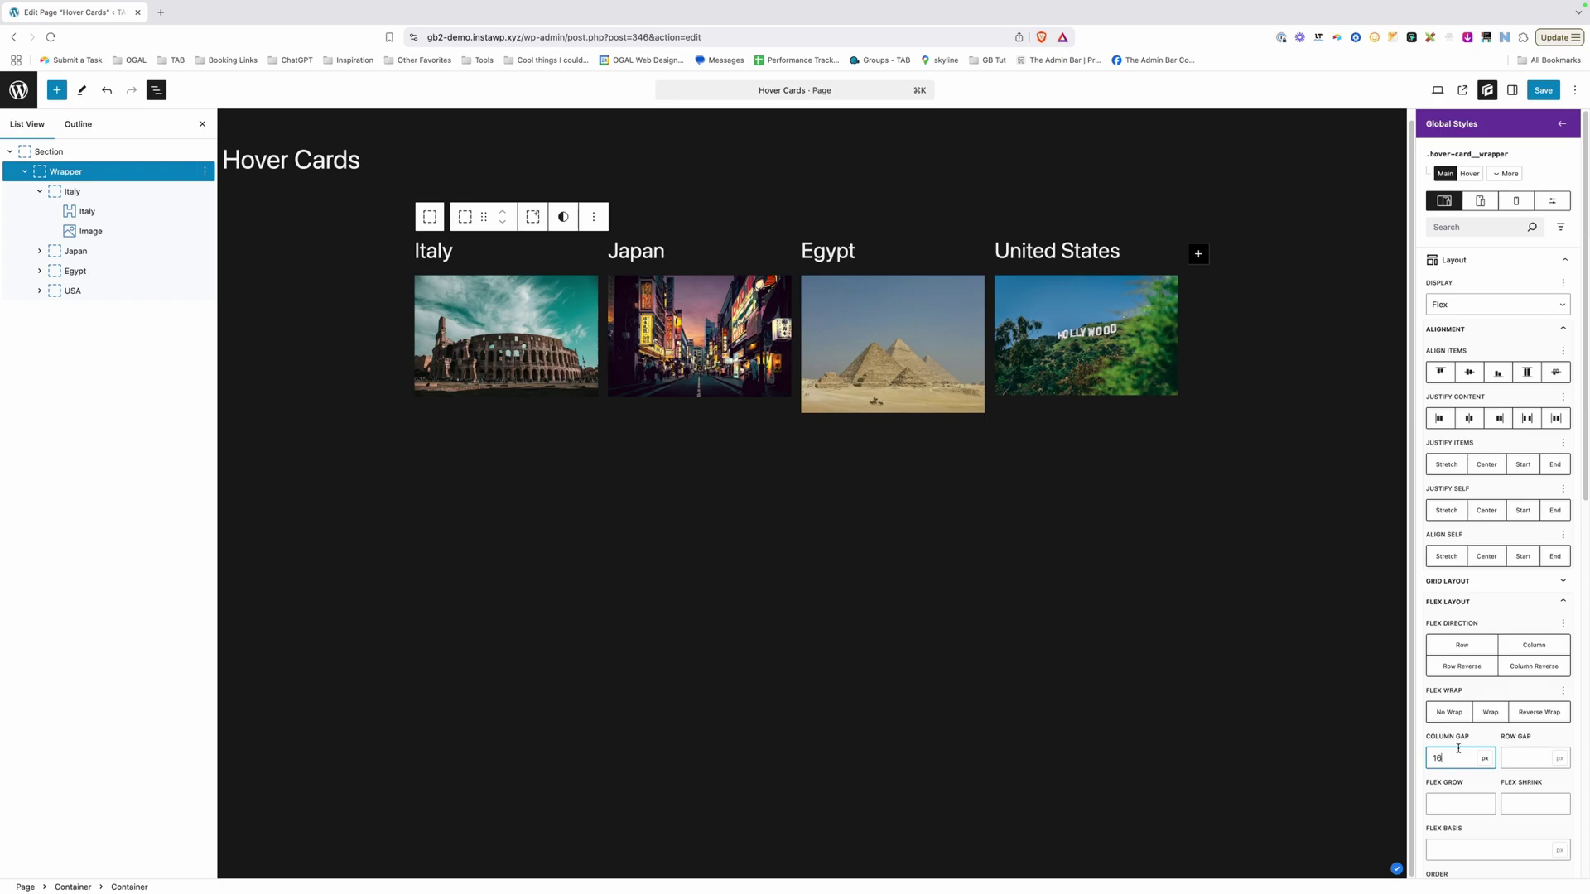
Step: Shift-select the four cards, Italy through USA, in List View
click(39, 192)
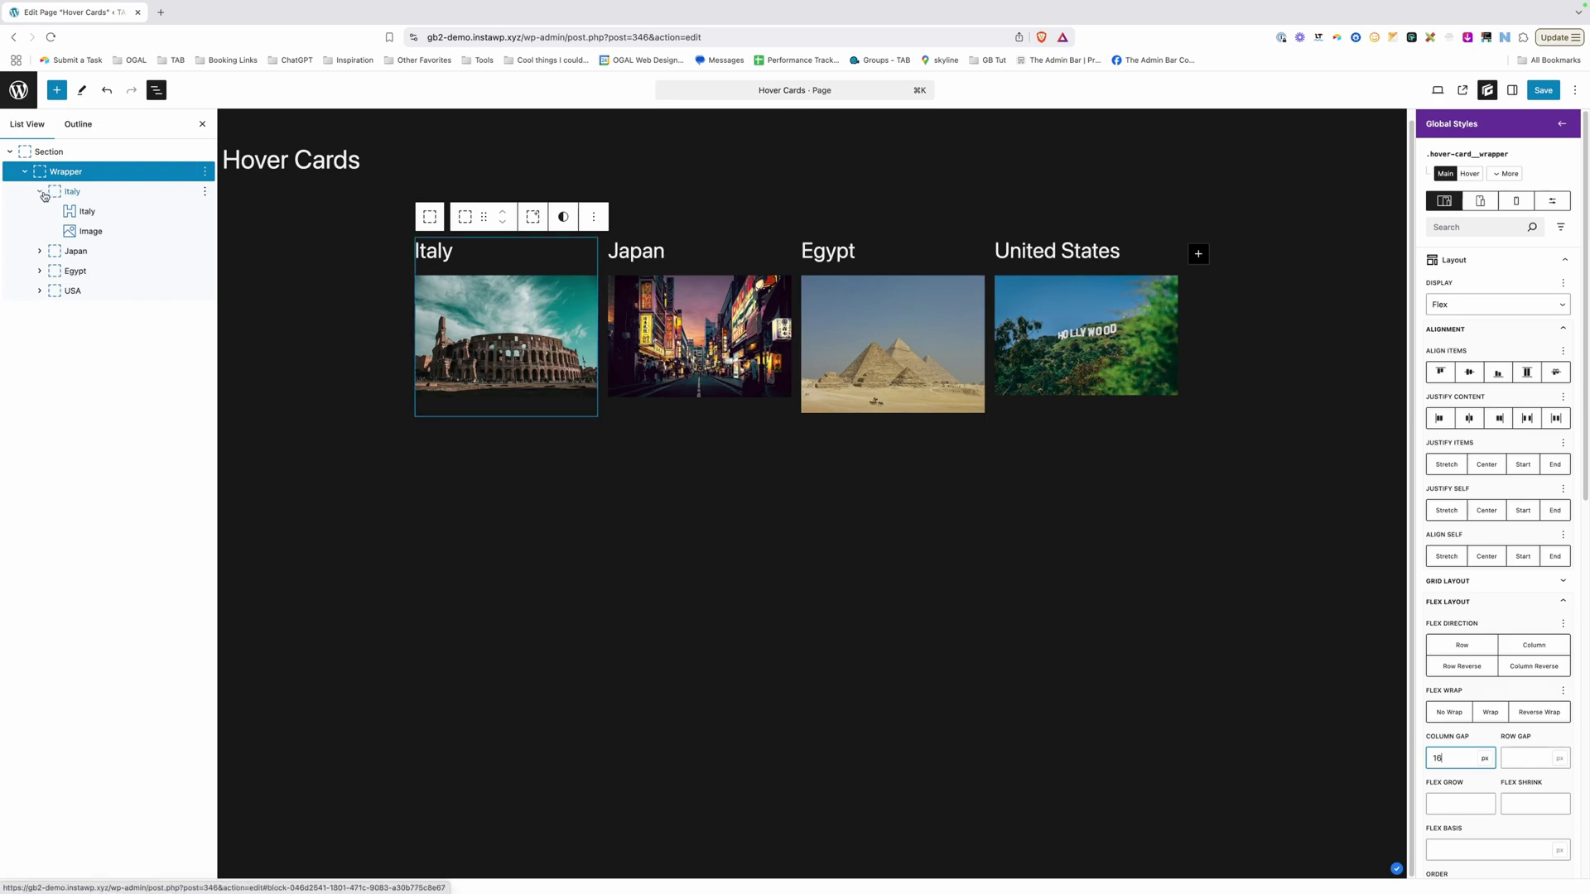
click(69, 191)
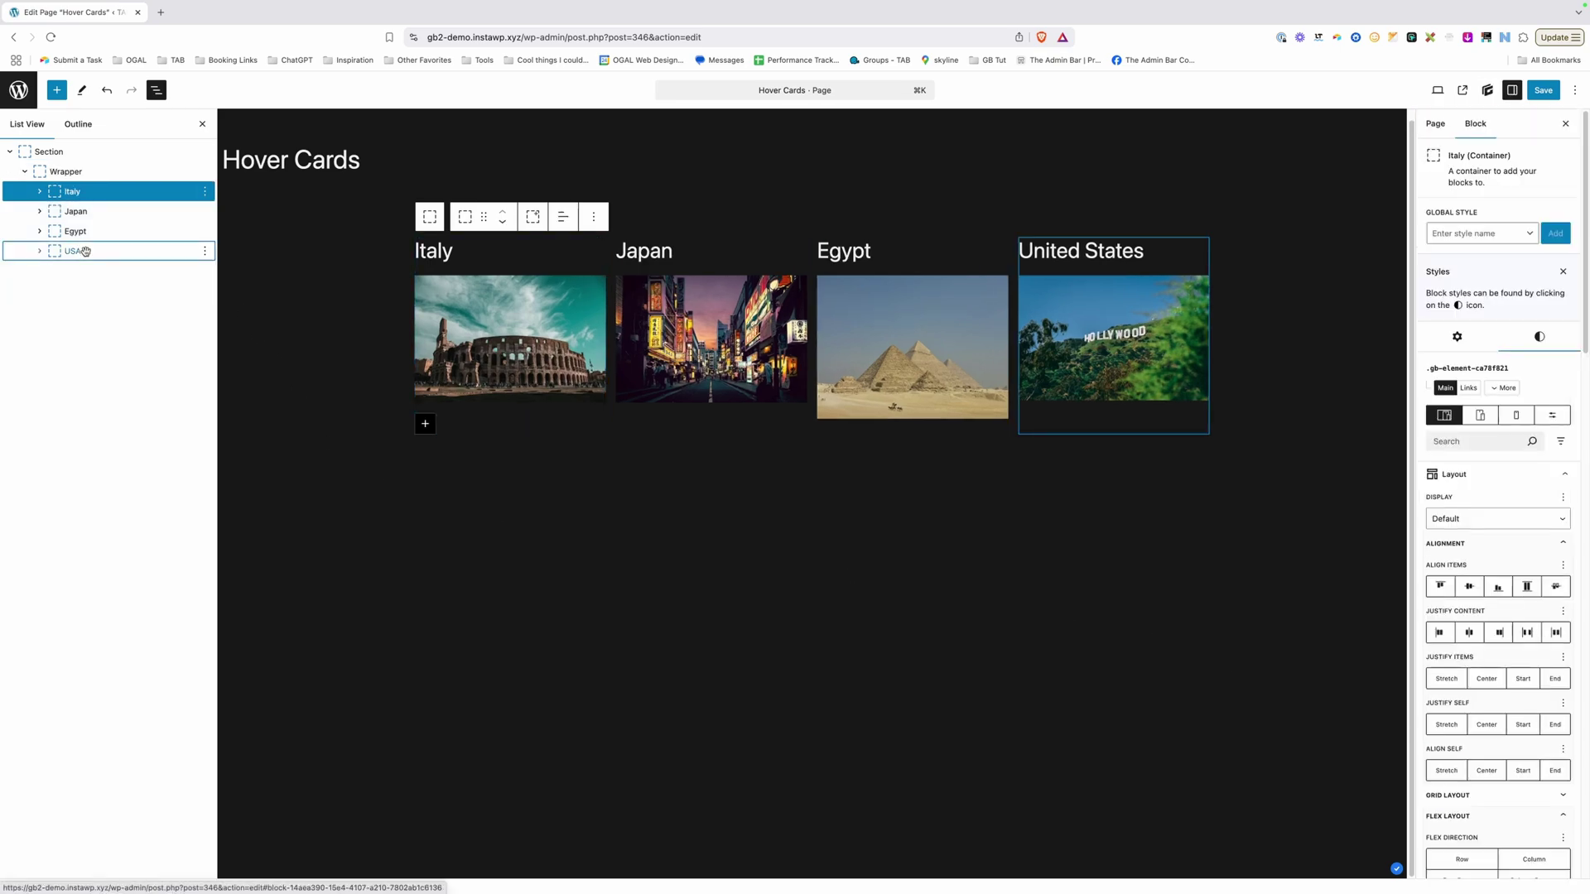
shift+click(86, 251)
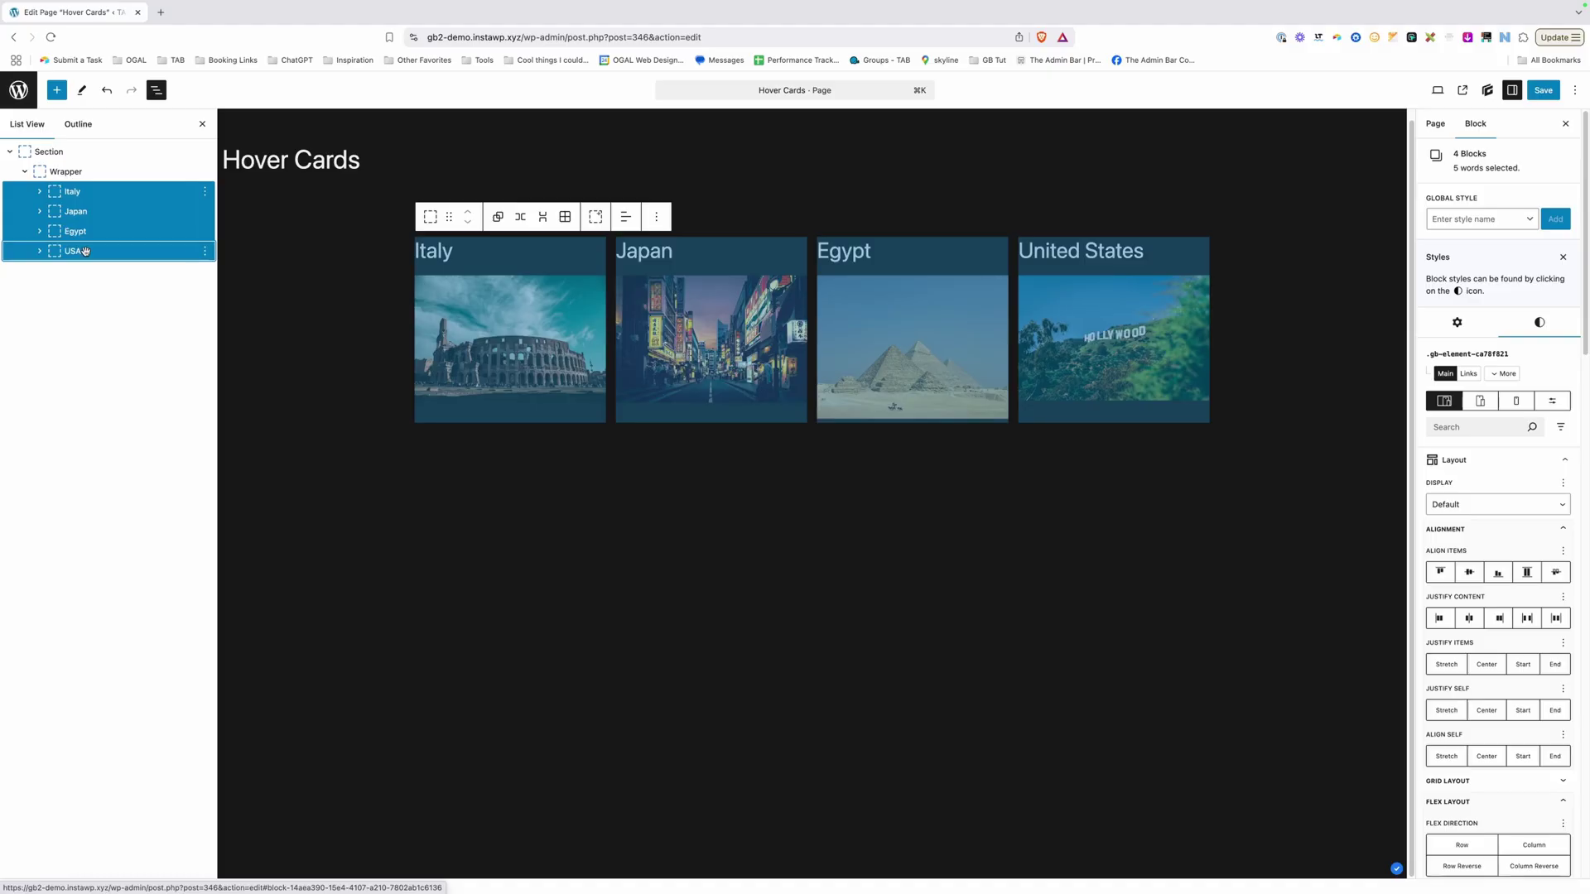
Step: Create a new blank global style named hover-card for the selected cards
click(1458, 219)
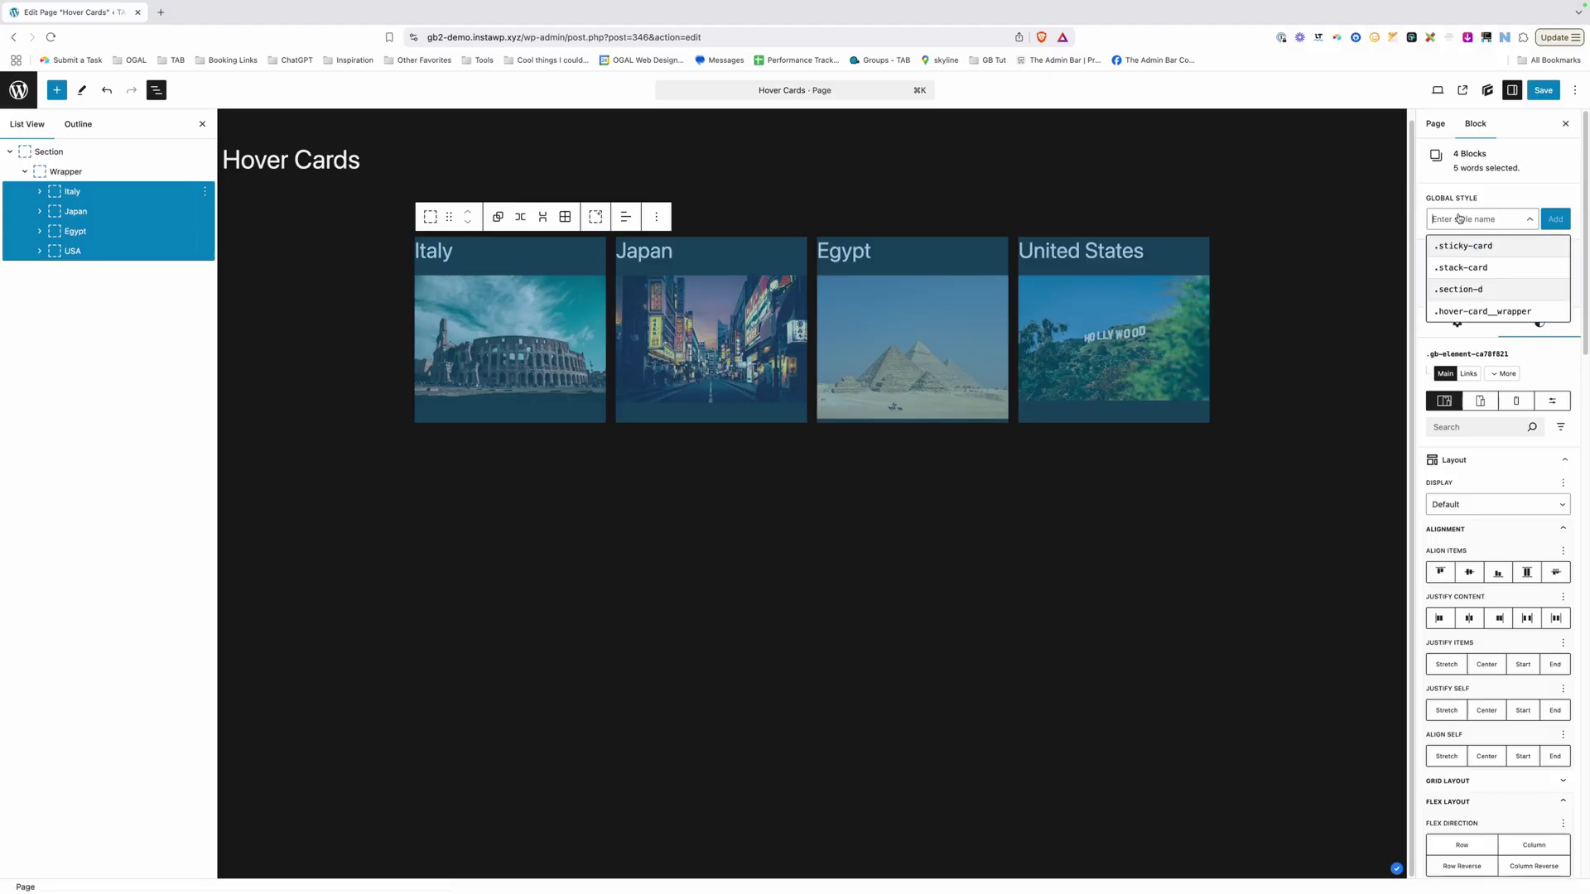
text(hover-card)
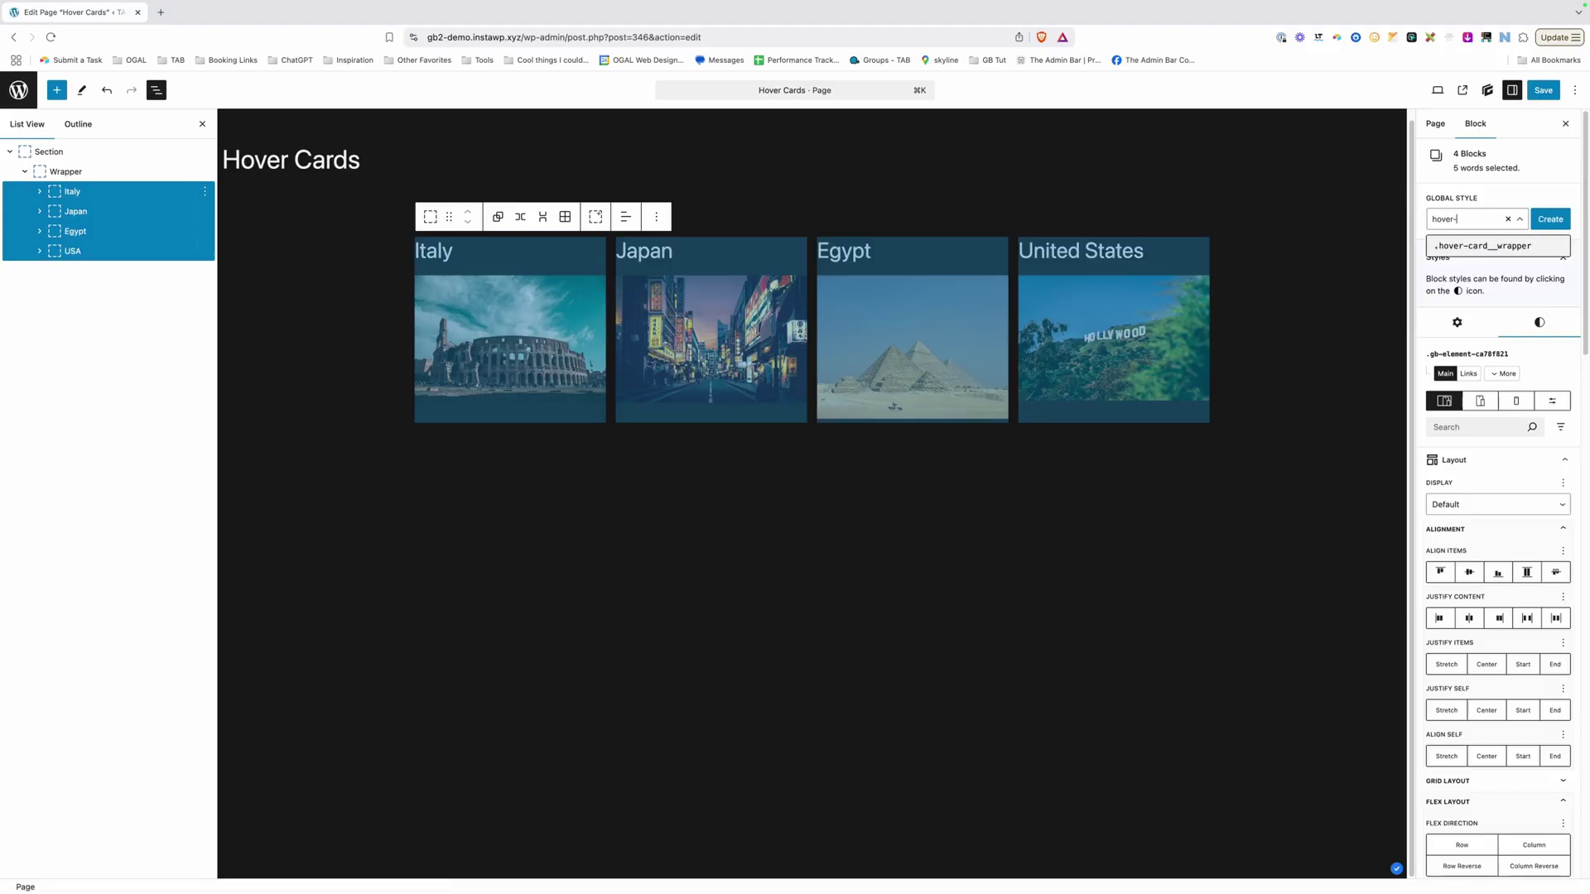
click(1561, 219)
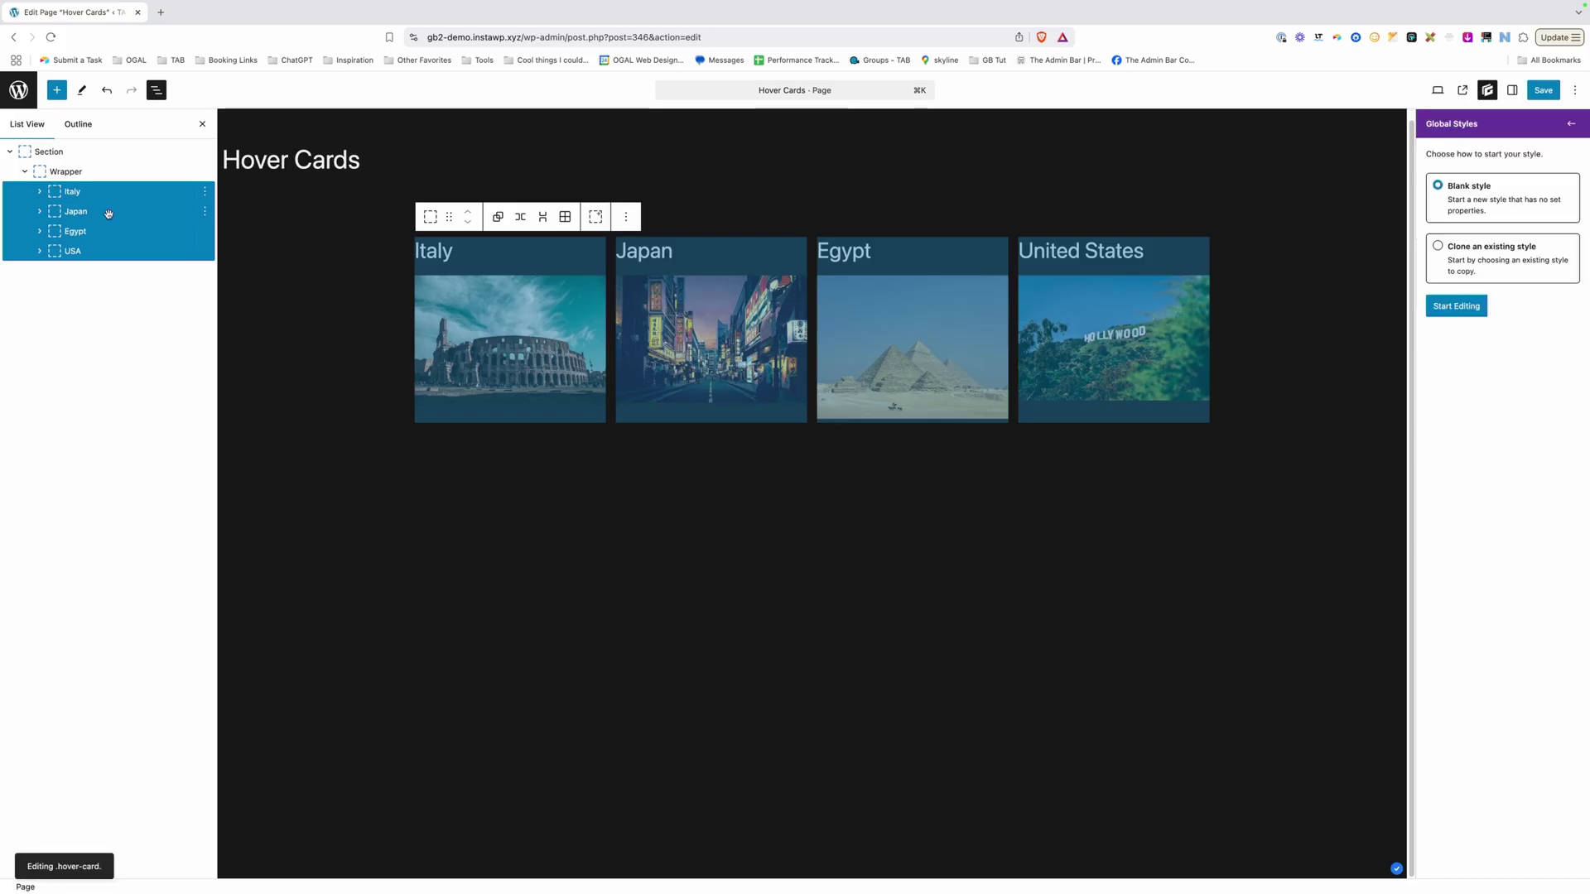
click(1432, 308)
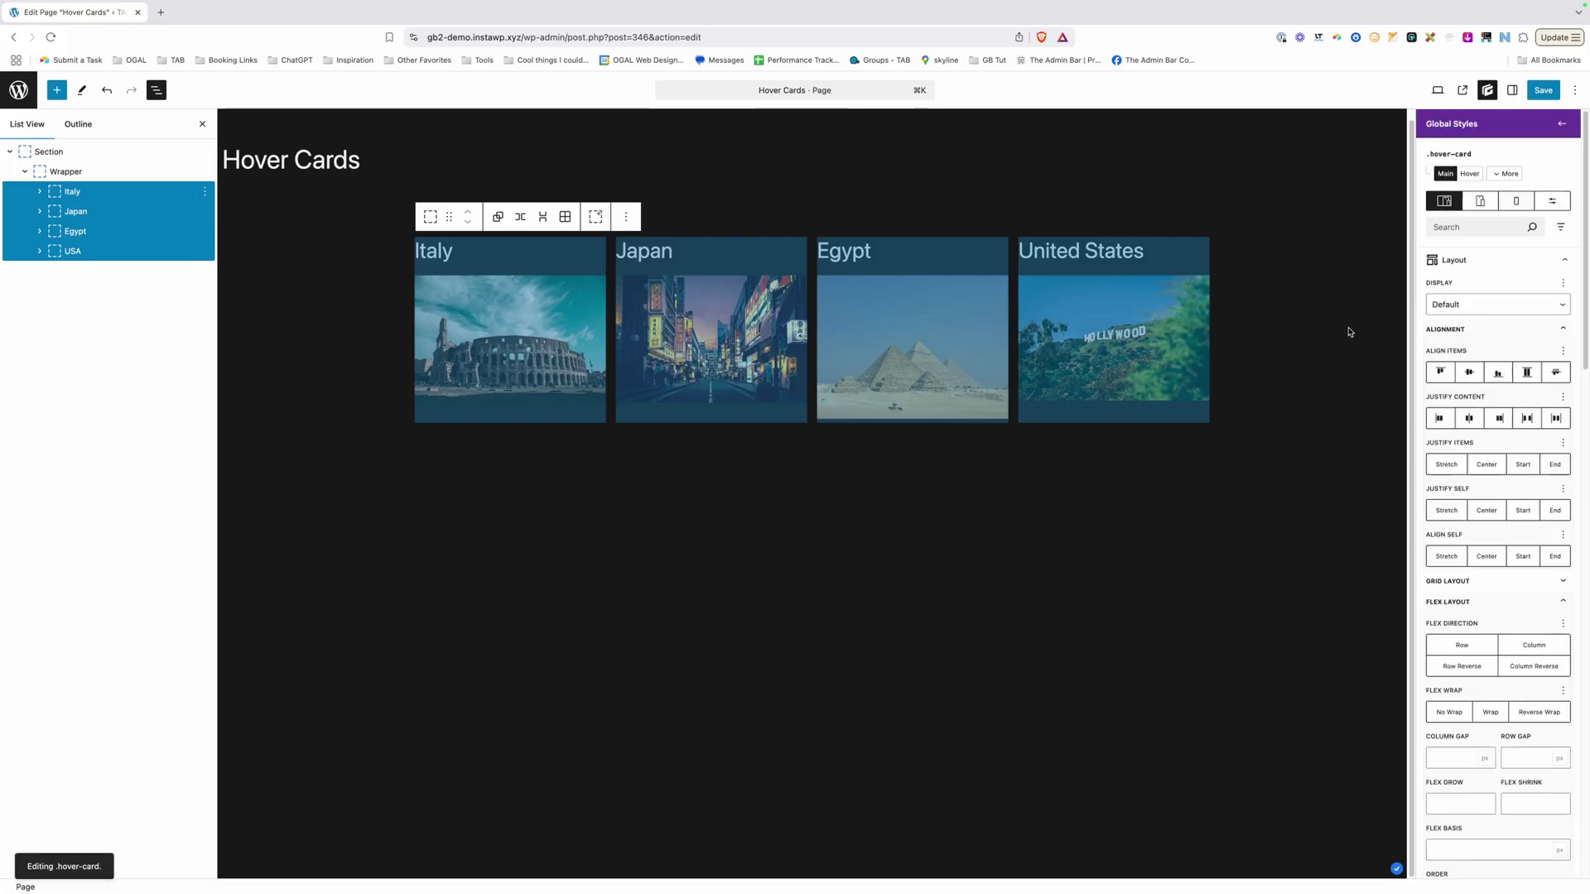
Step: Select the Japan, Egypt and Italy cards to confirm they carry the style
click(118, 209)
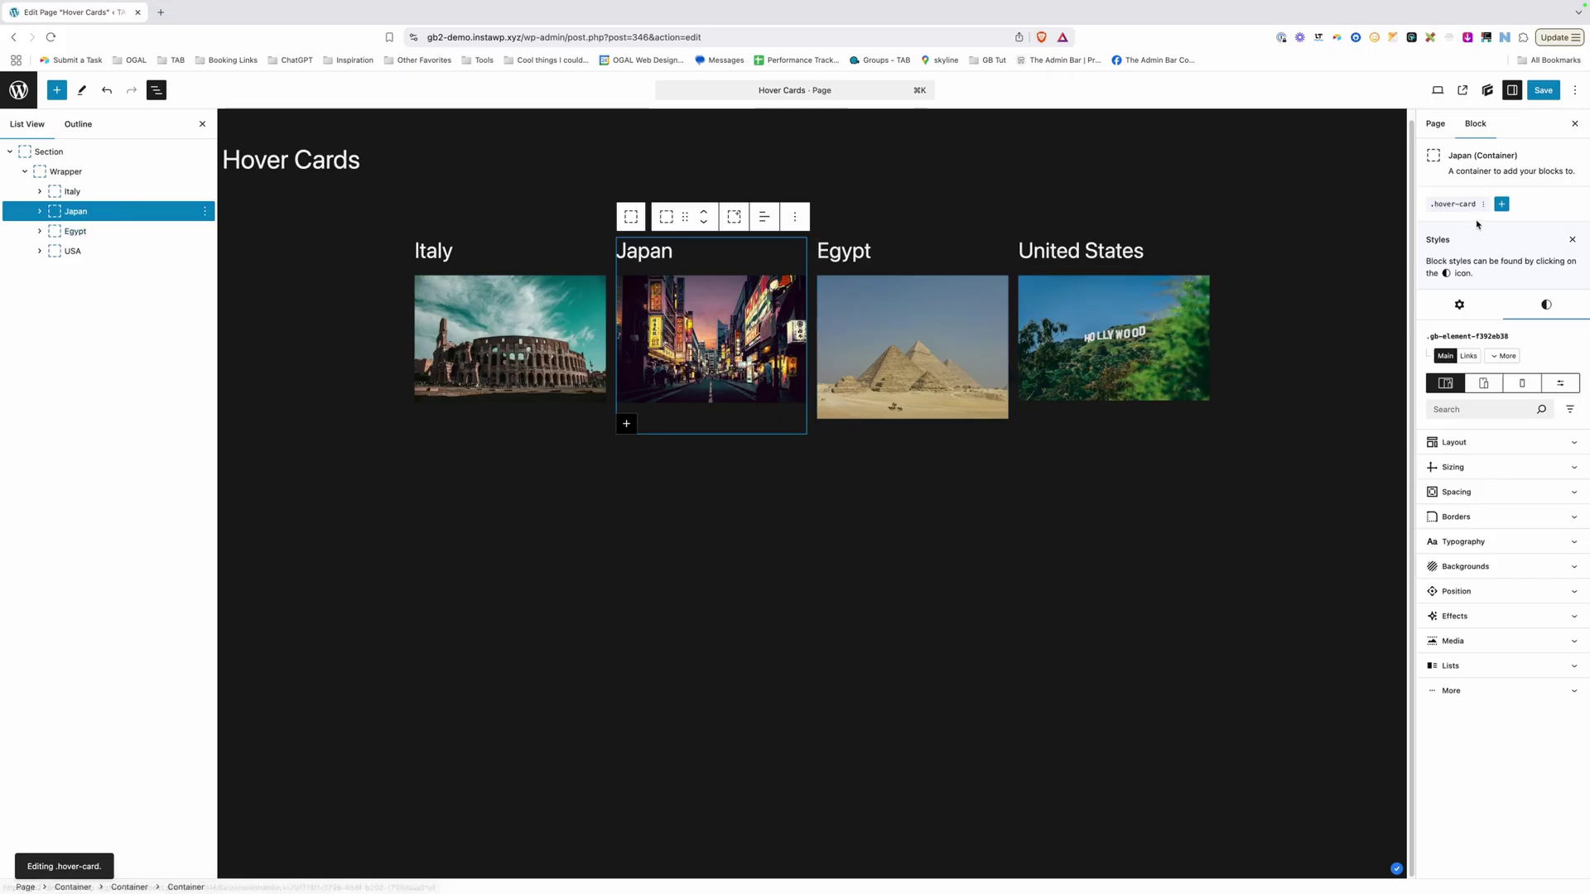
click(99, 232)
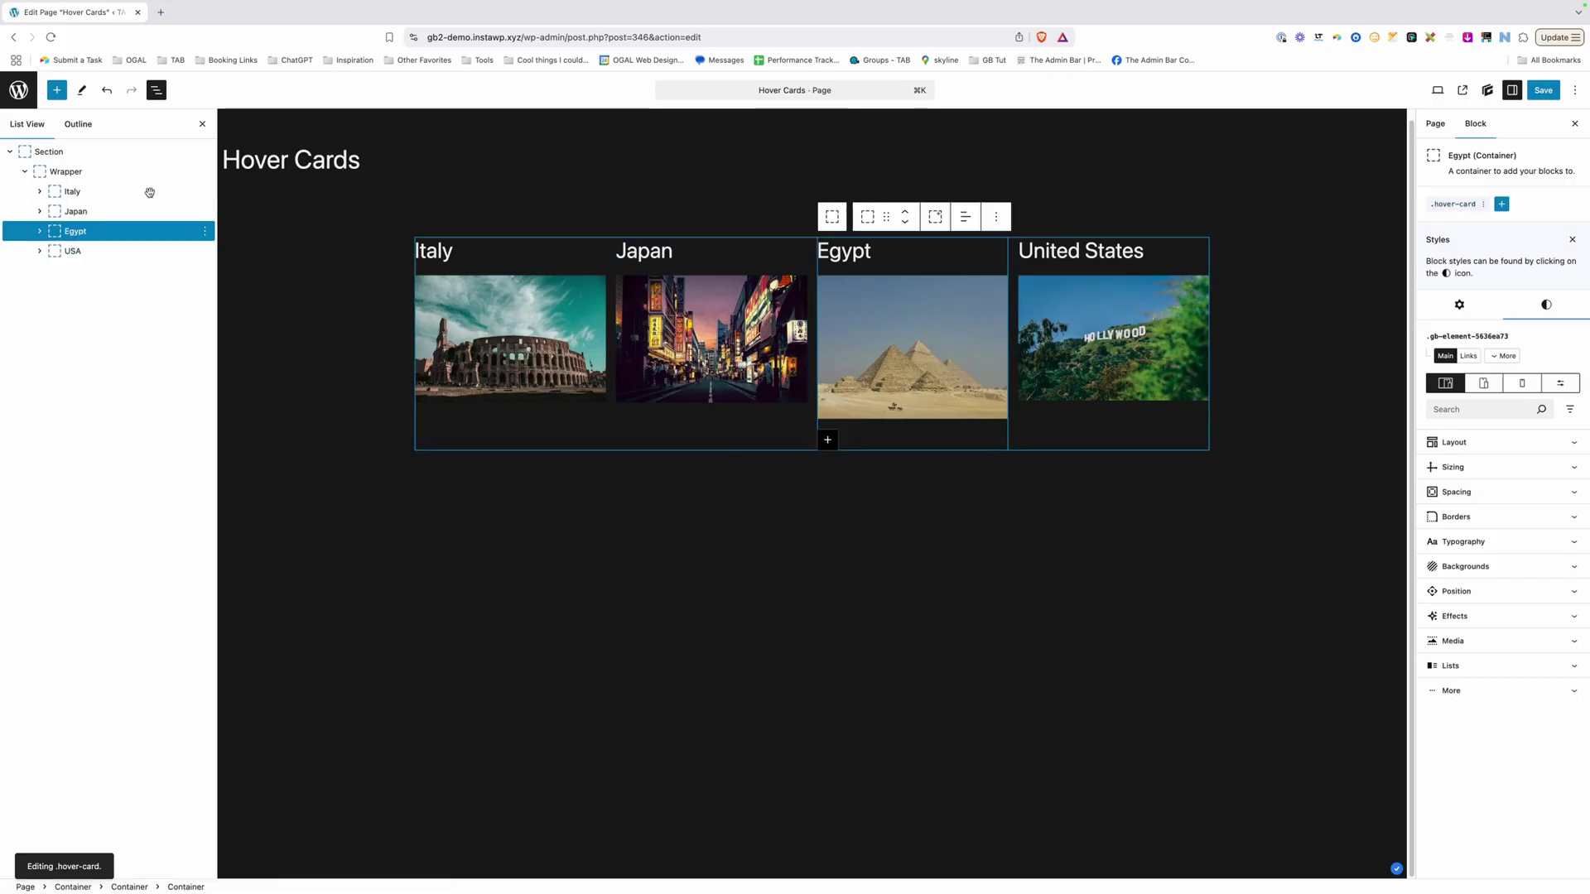
click(66, 190)
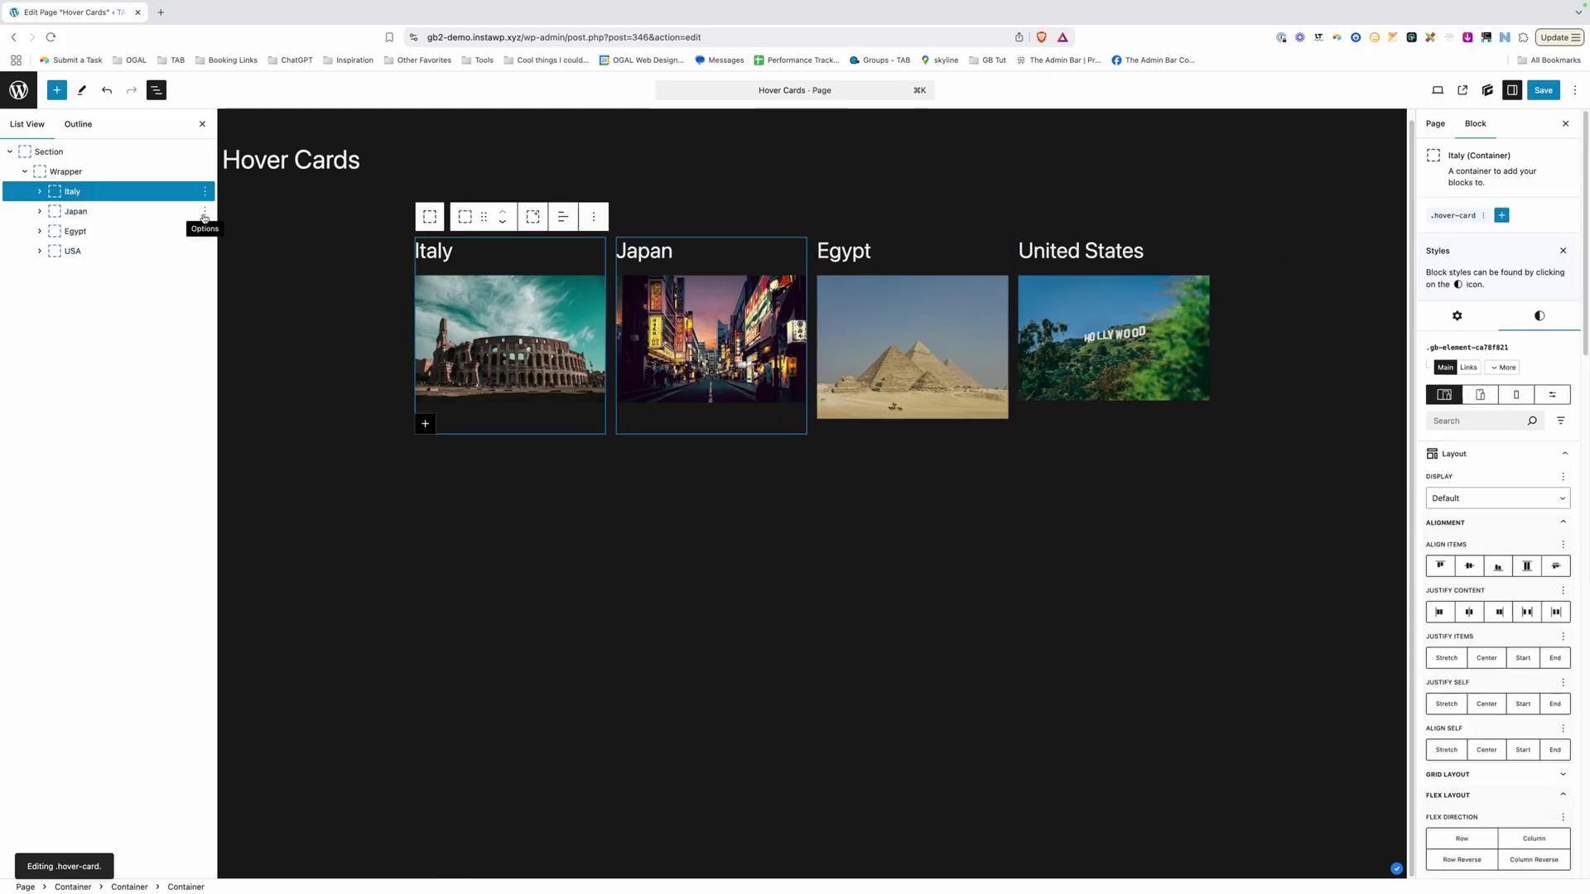
Step: Set the .hover-card style's position to Relative
click(1454, 215)
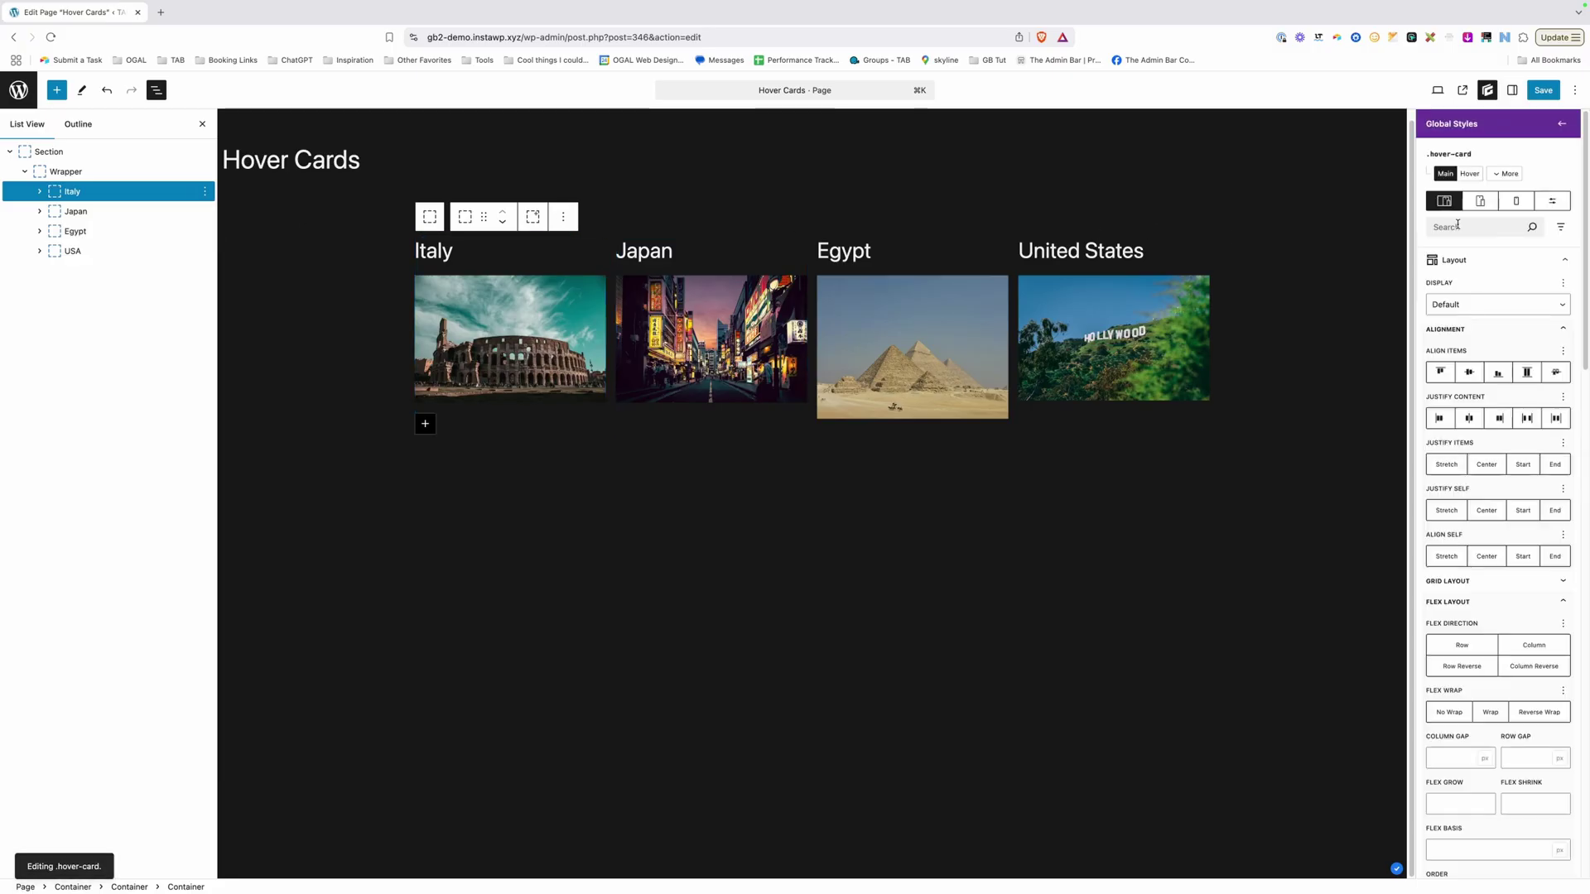
click(1471, 265)
click(1464, 286)
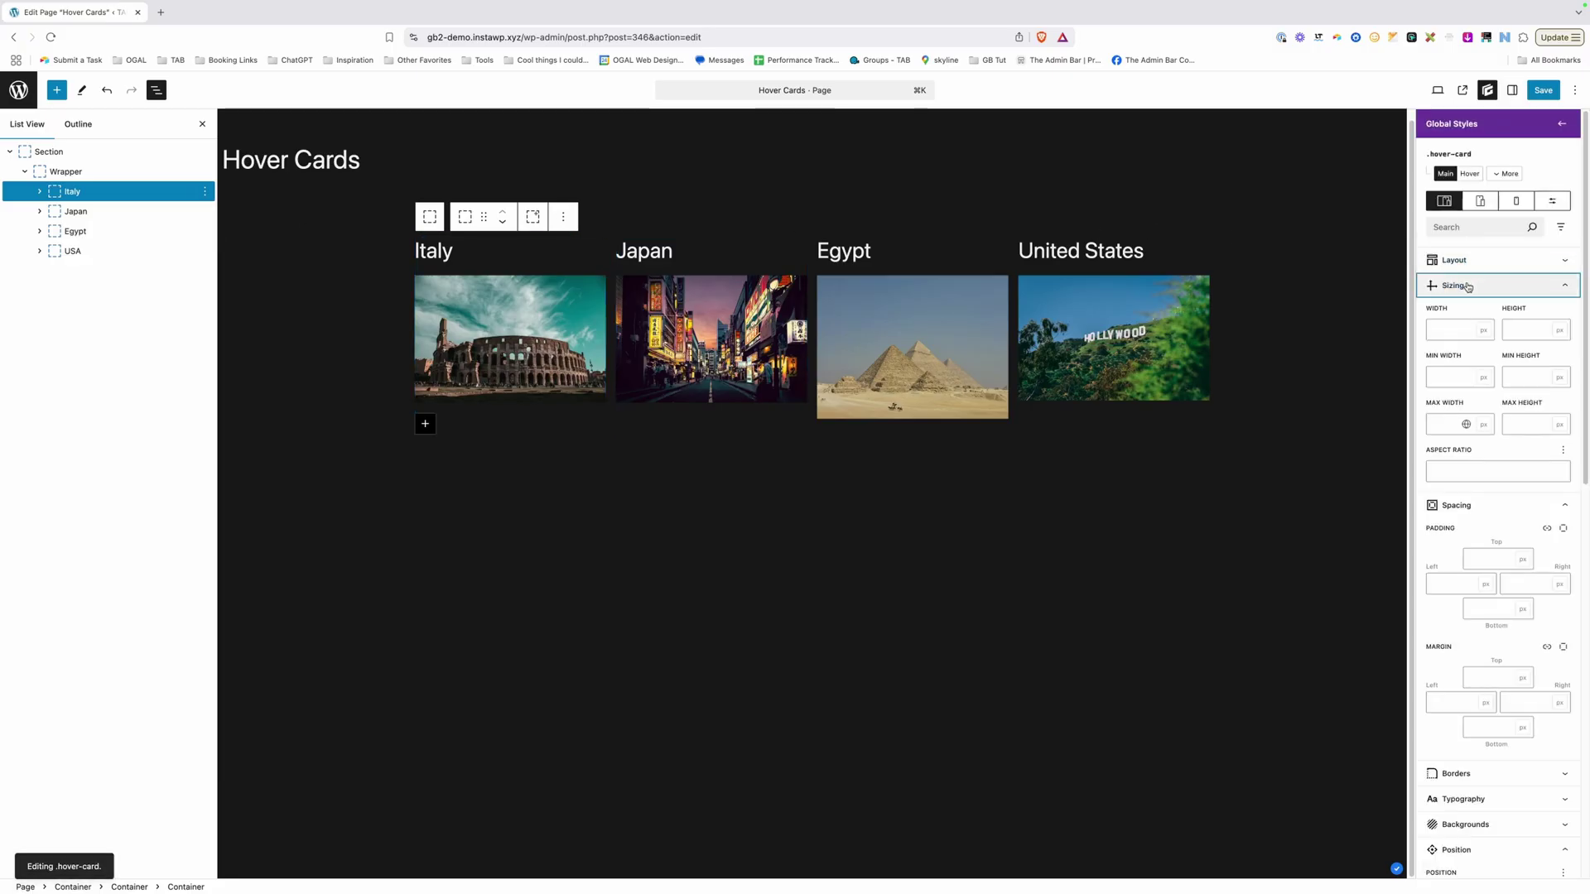
click(1461, 311)
click(1460, 337)
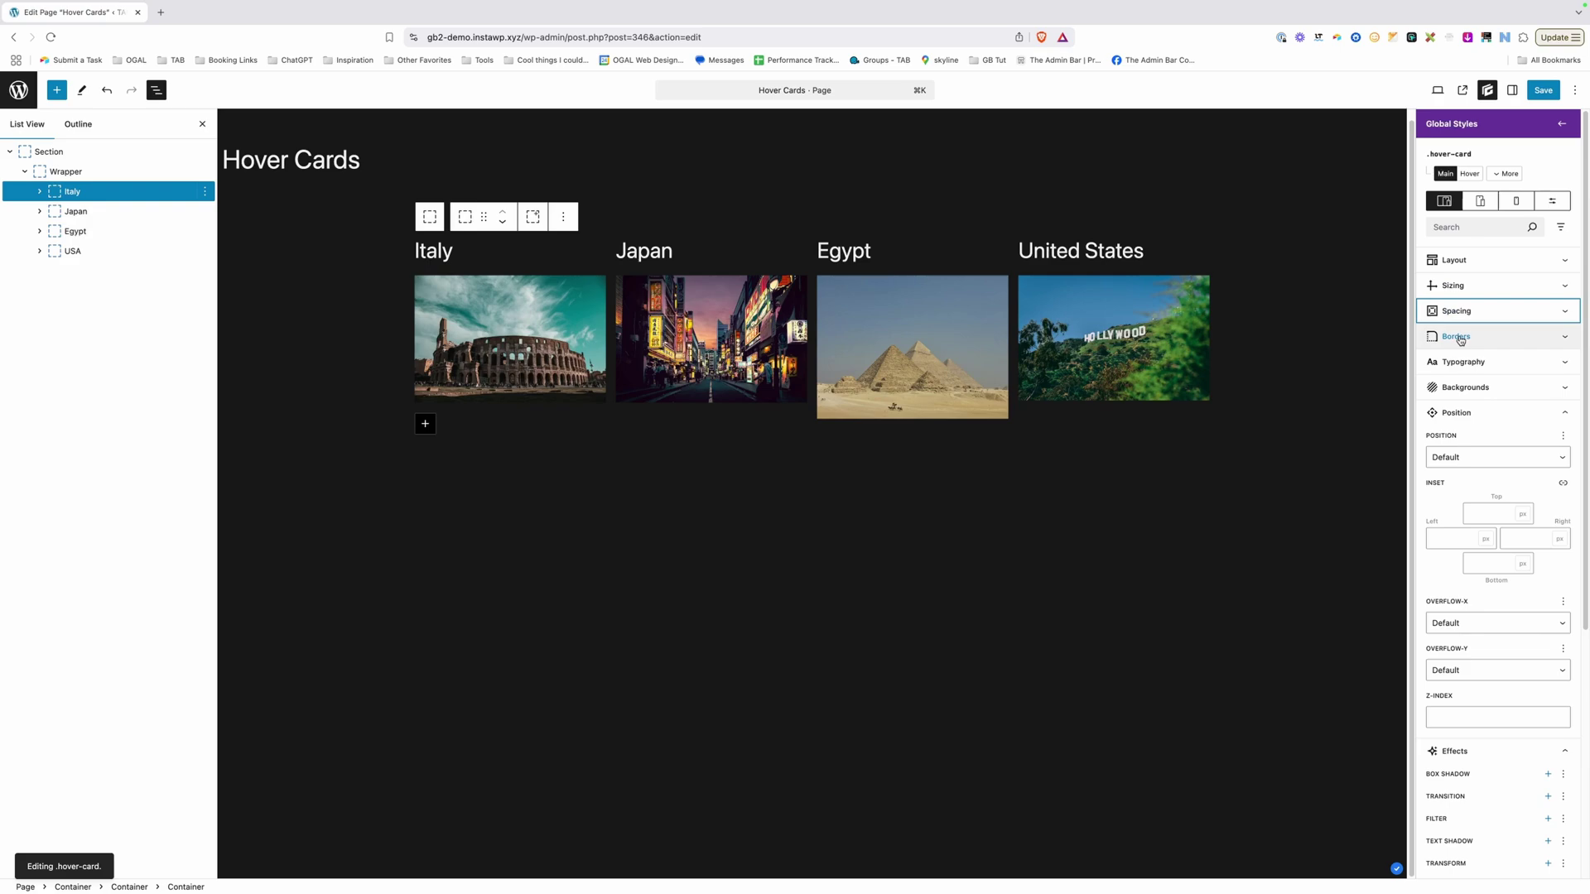
click(1467, 414)
click(1466, 414)
click(1461, 457)
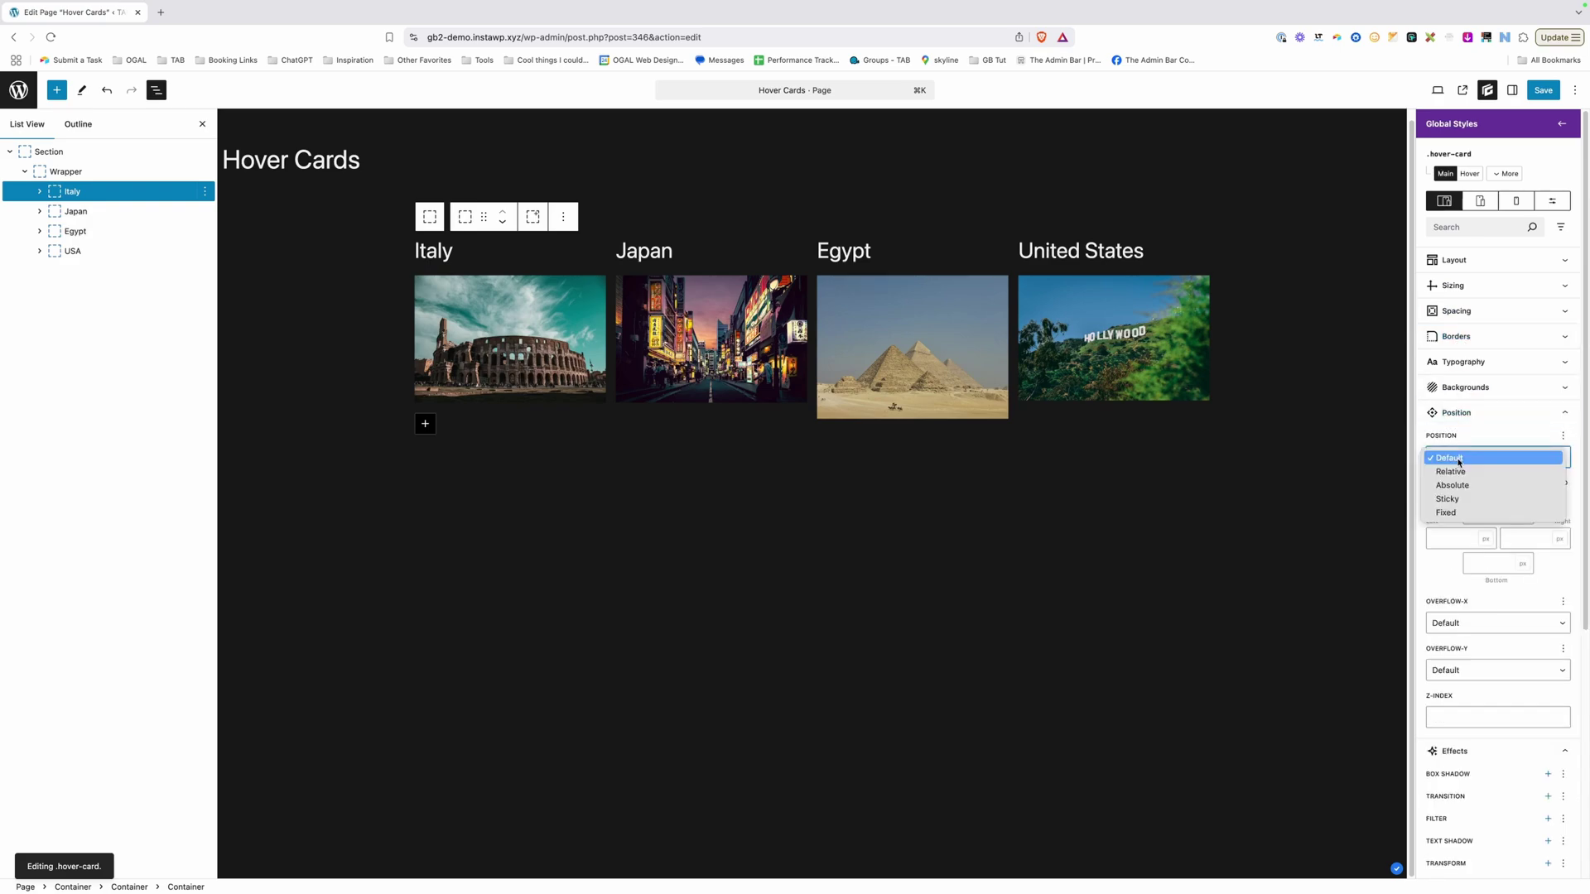
click(1461, 472)
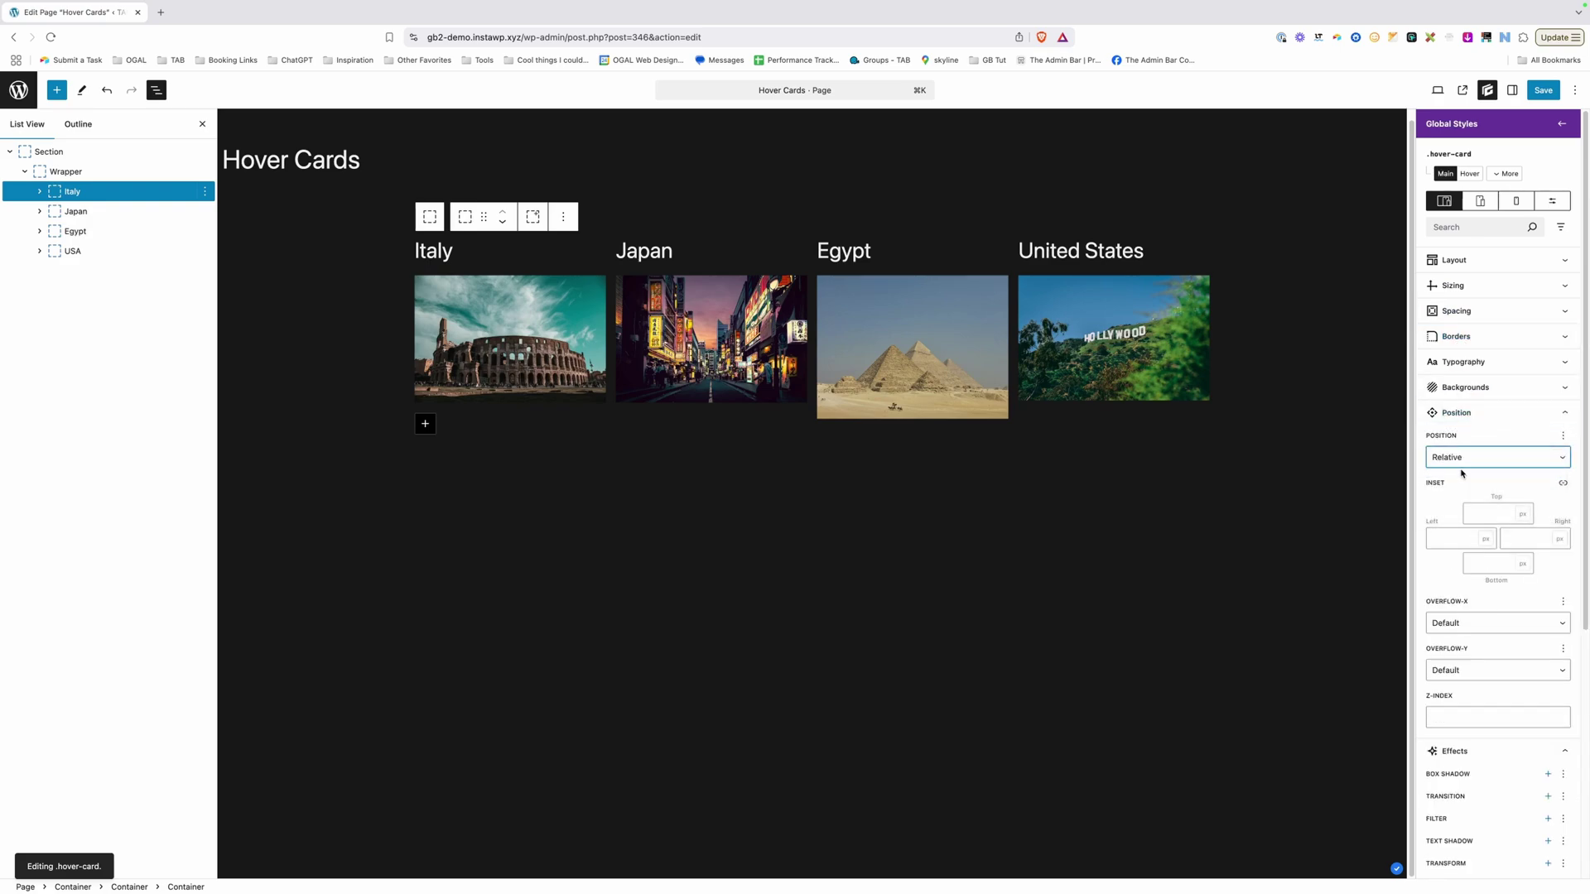
click(1466, 417)
click(1466, 446)
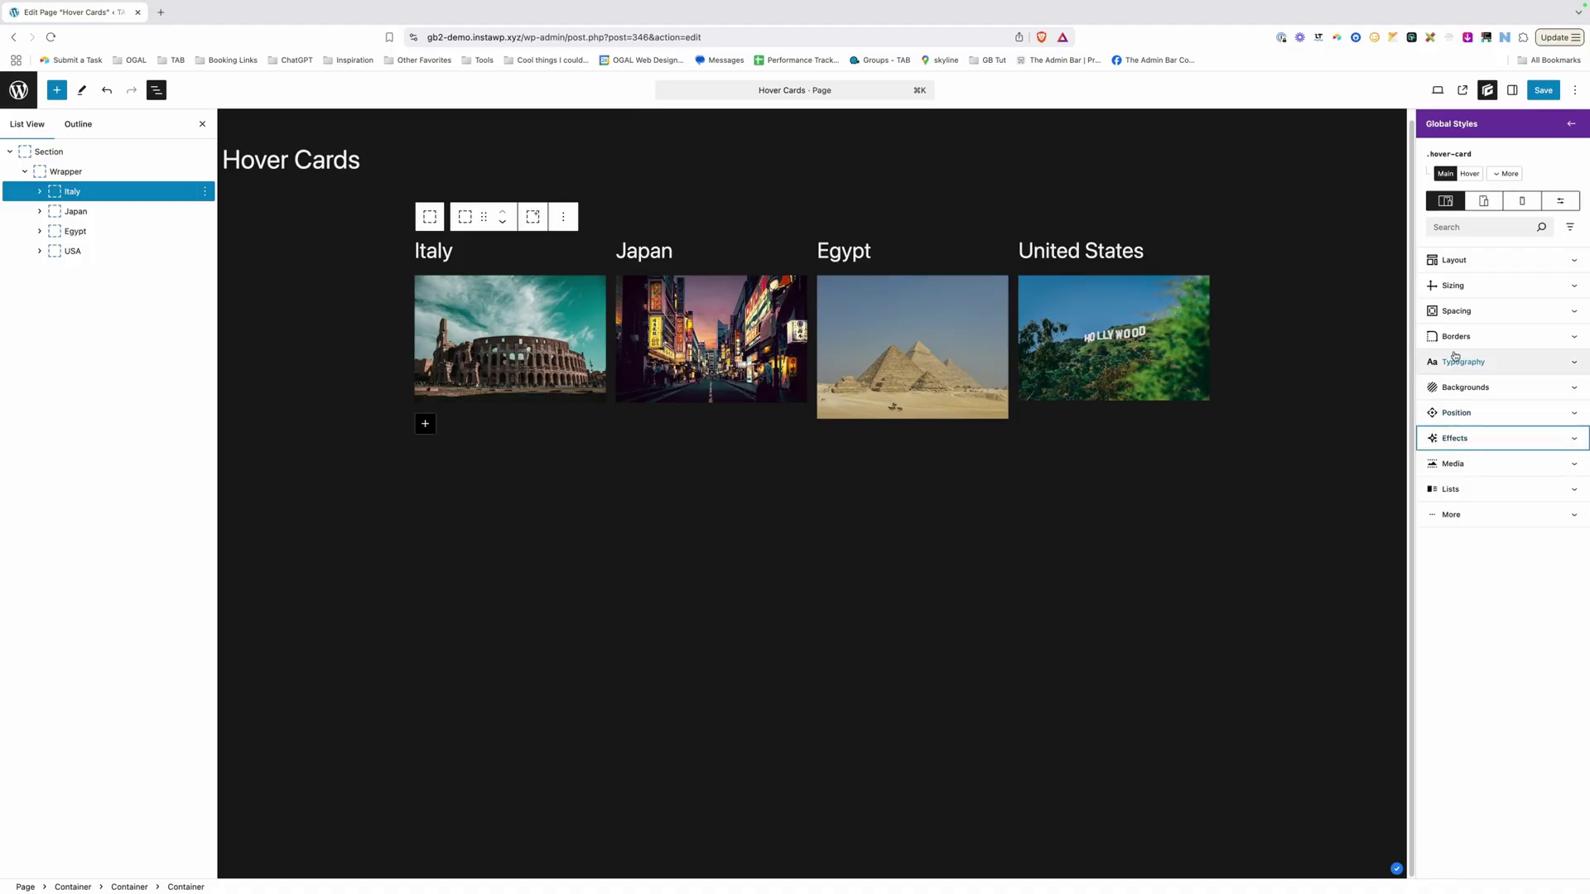
Step: Set layout to Flex, align items End, justify Start, flex grow 1, flex basis 0
click(1453, 262)
click(1457, 305)
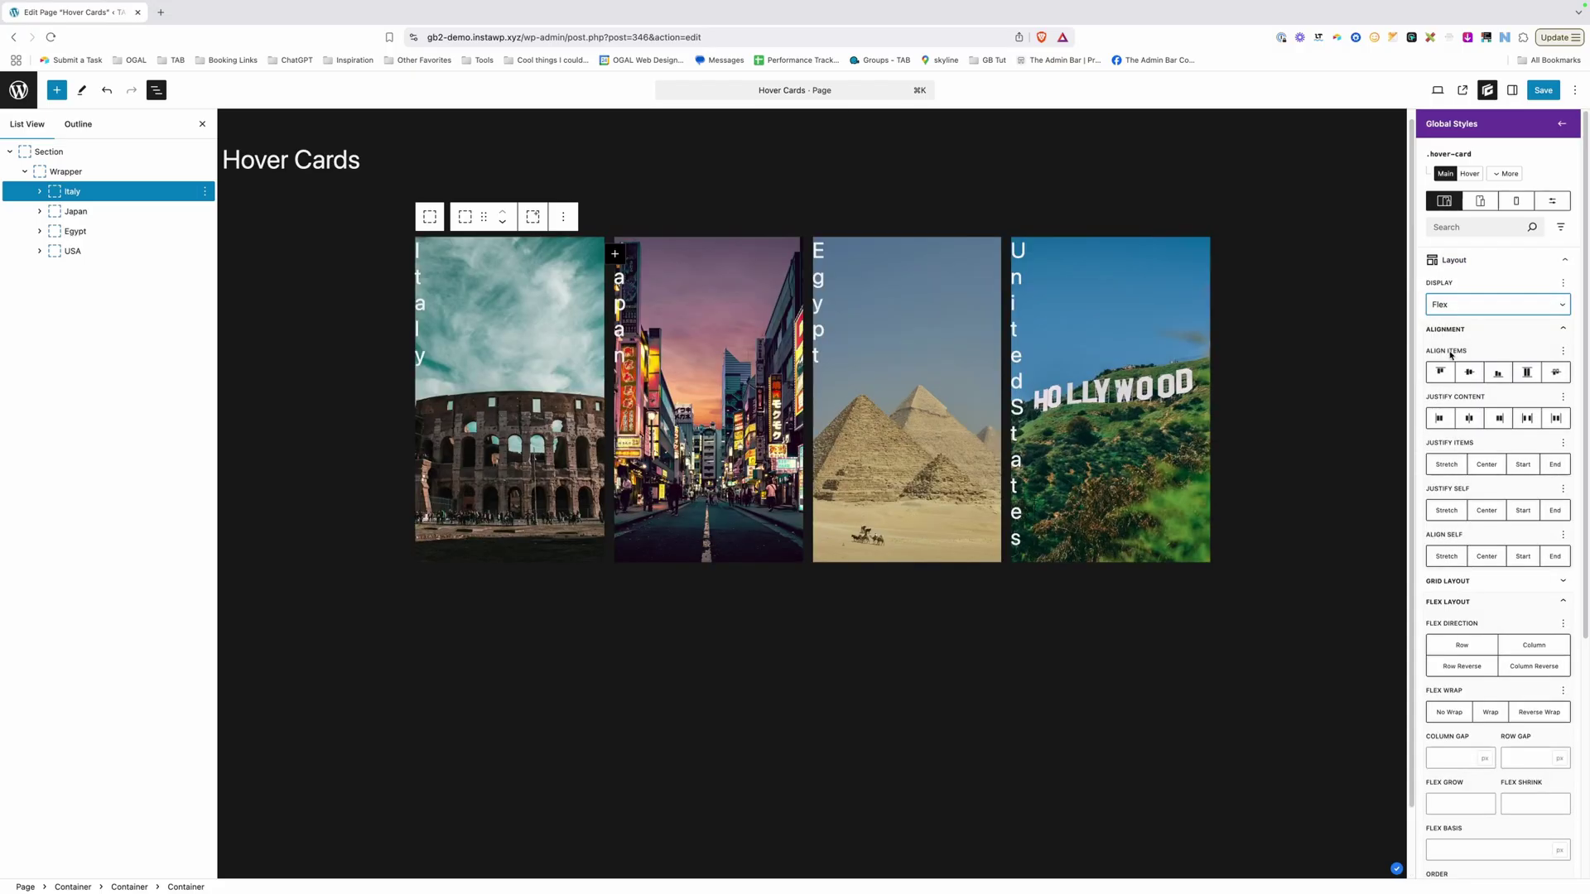
click(1498, 374)
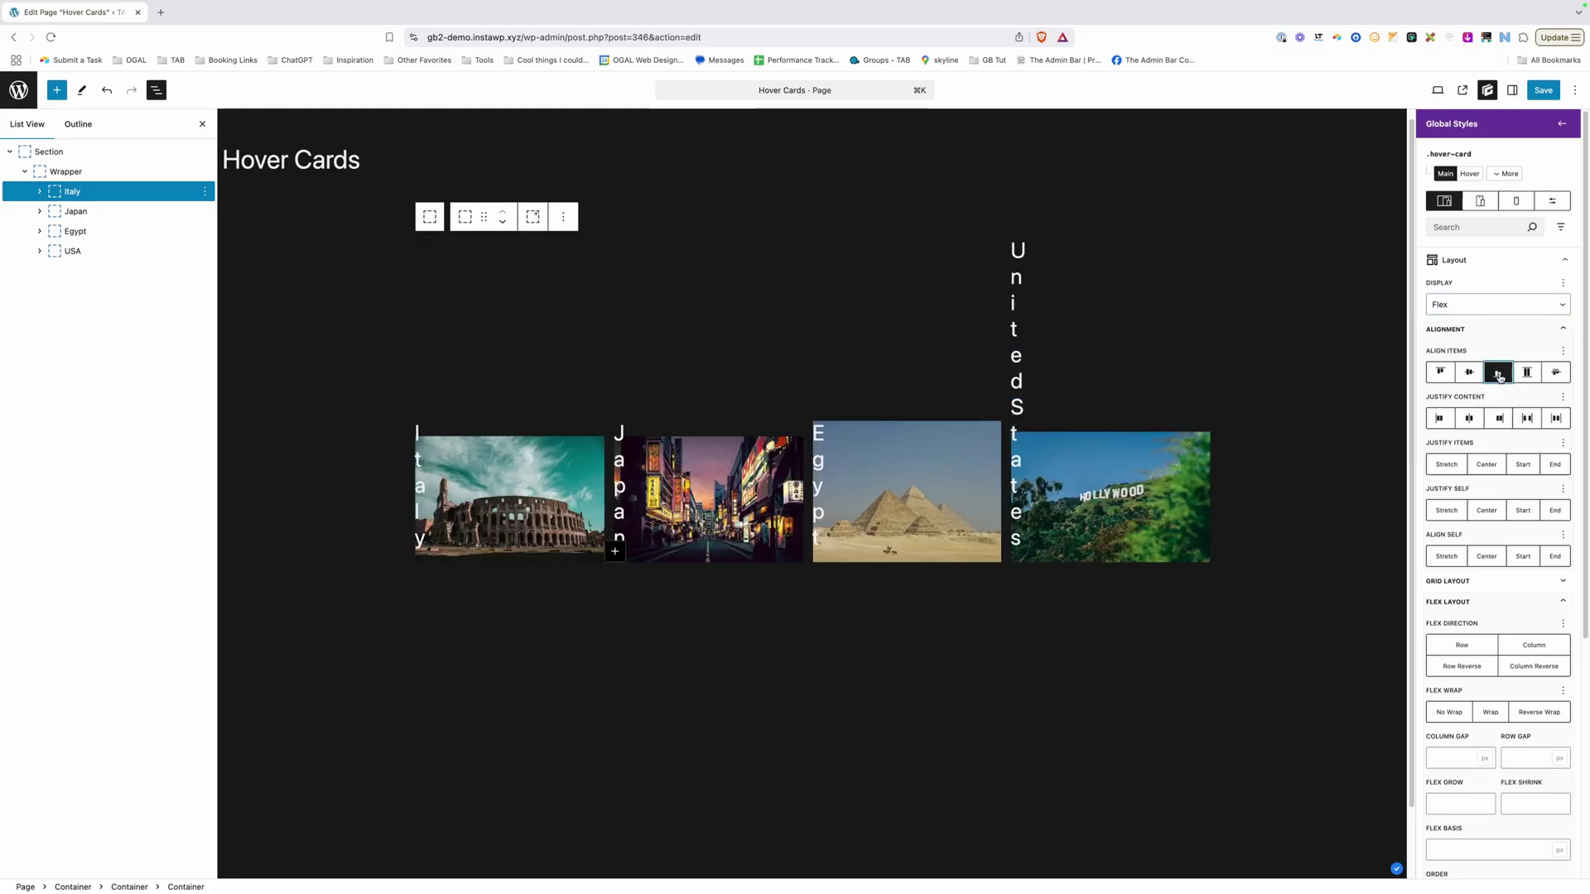
click(1439, 419)
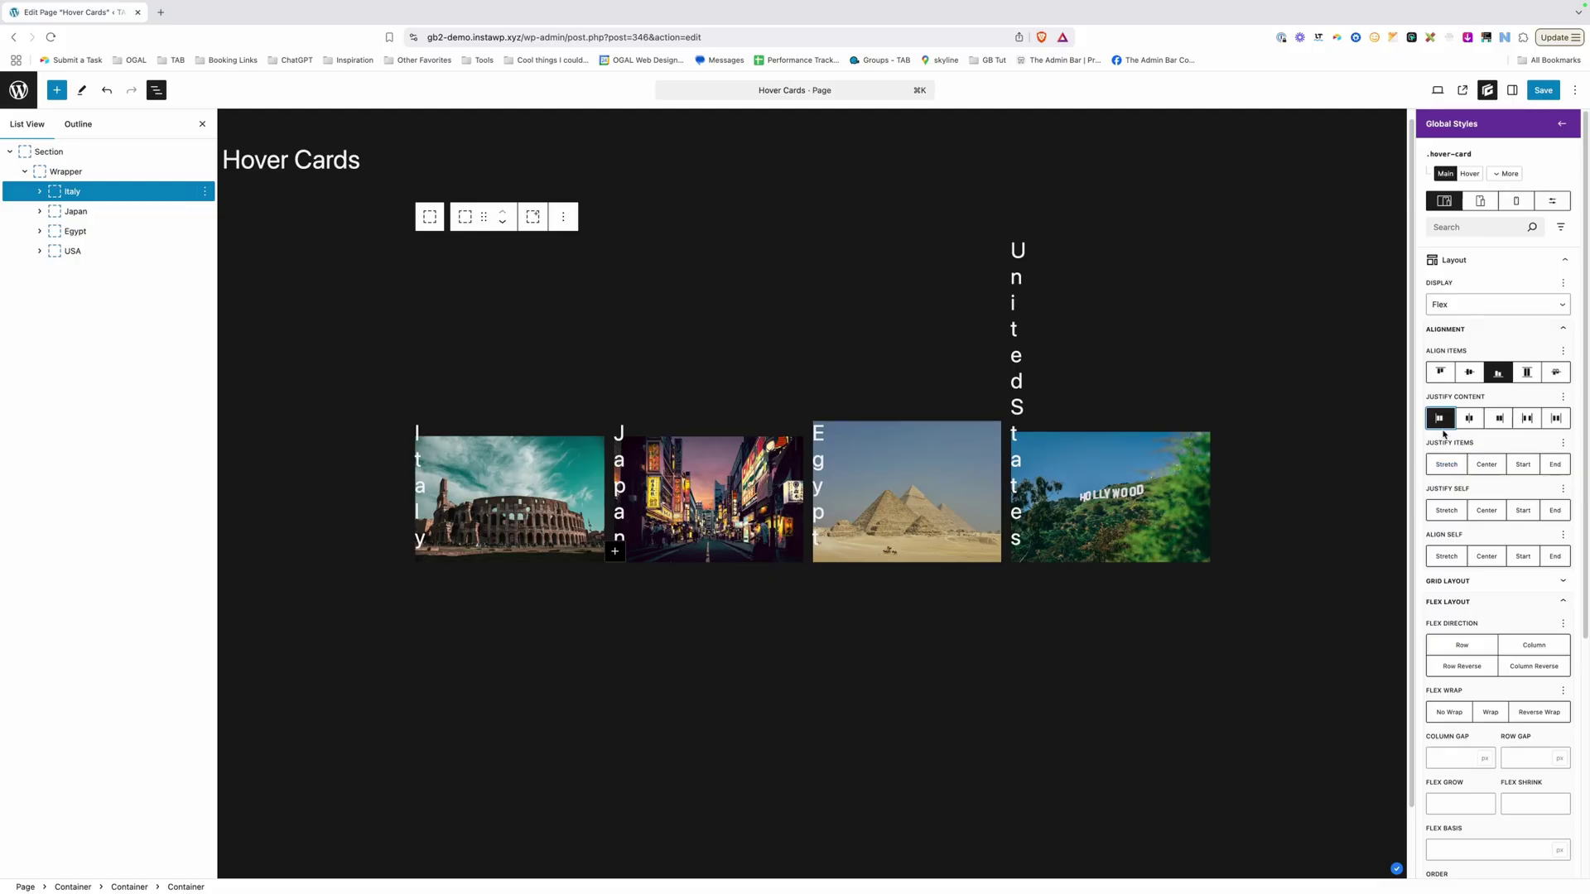
scroll(1472, 498, down, 1)
scroll(1472, 499, down, 5)
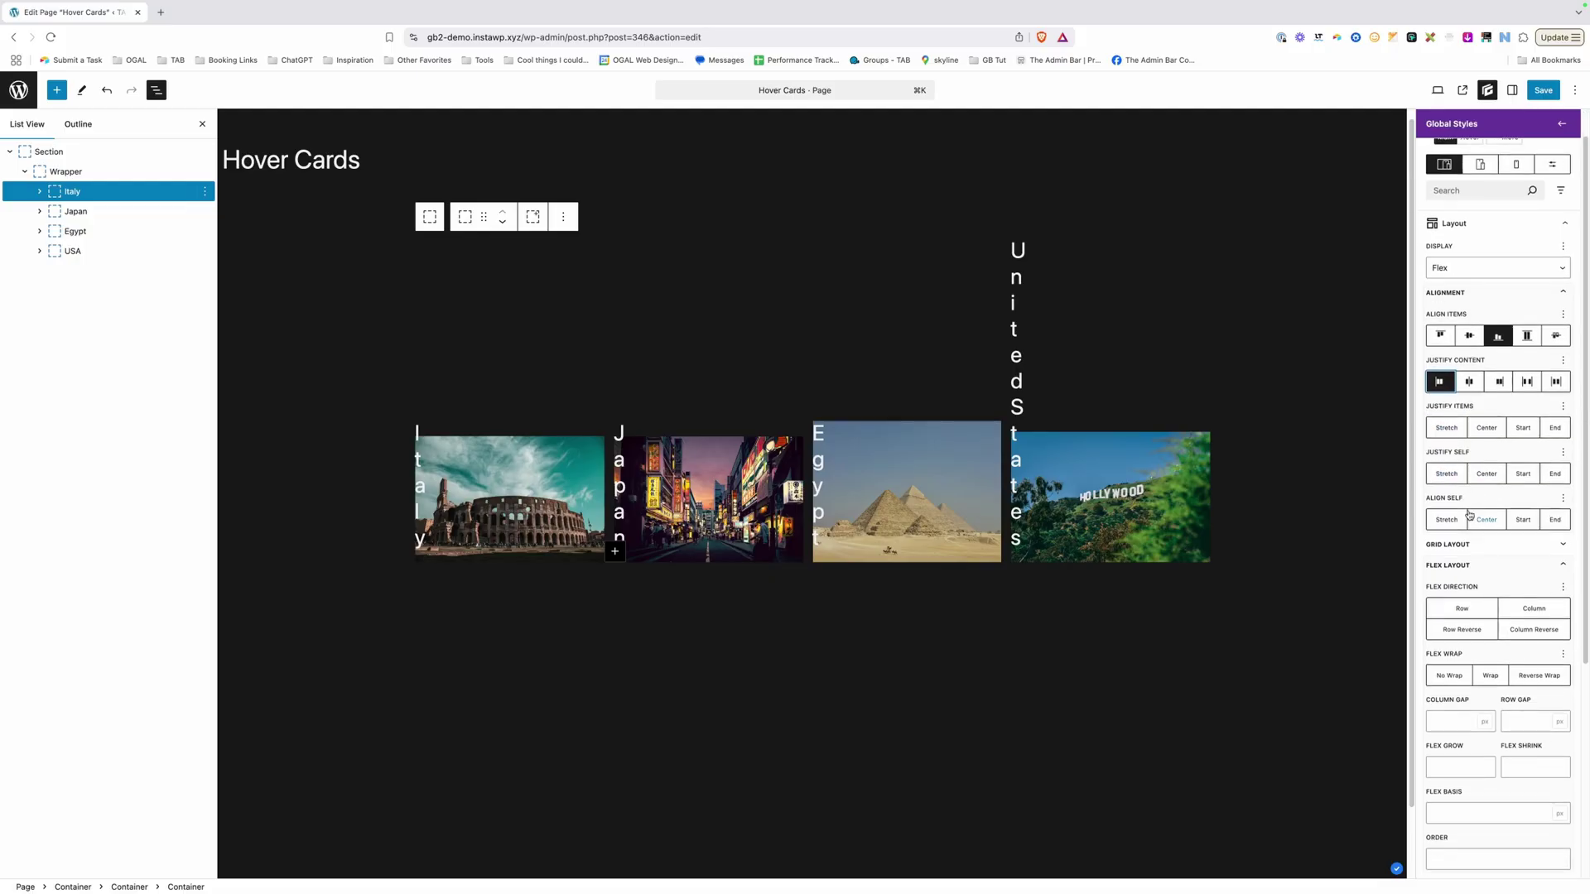
scroll(1455, 685, down, 2)
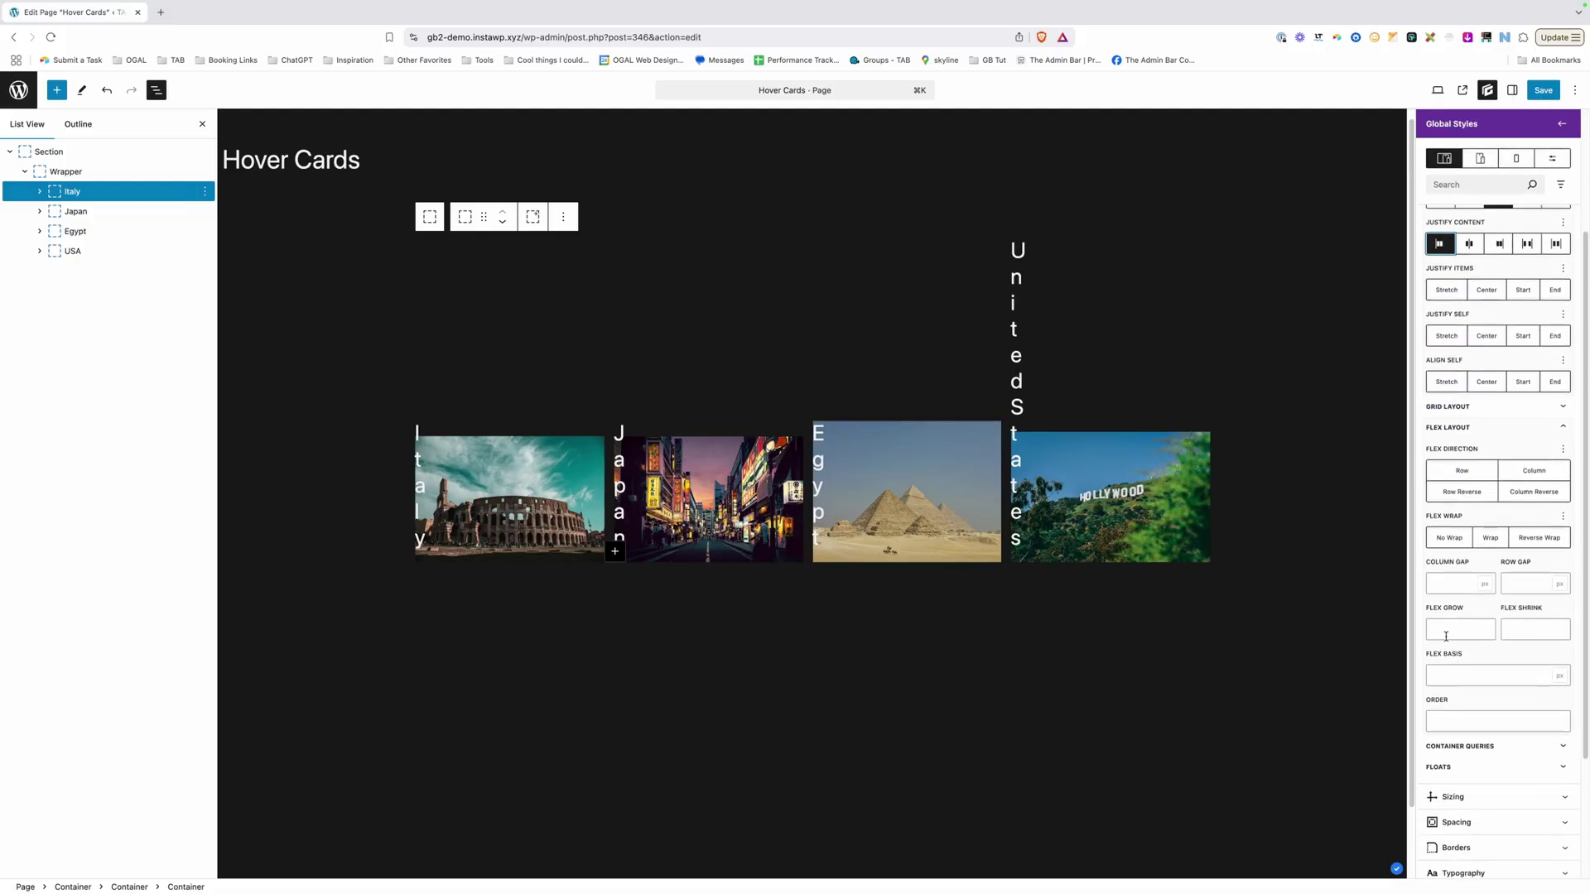
click(1447, 631)
click(1470, 672)
text(0)
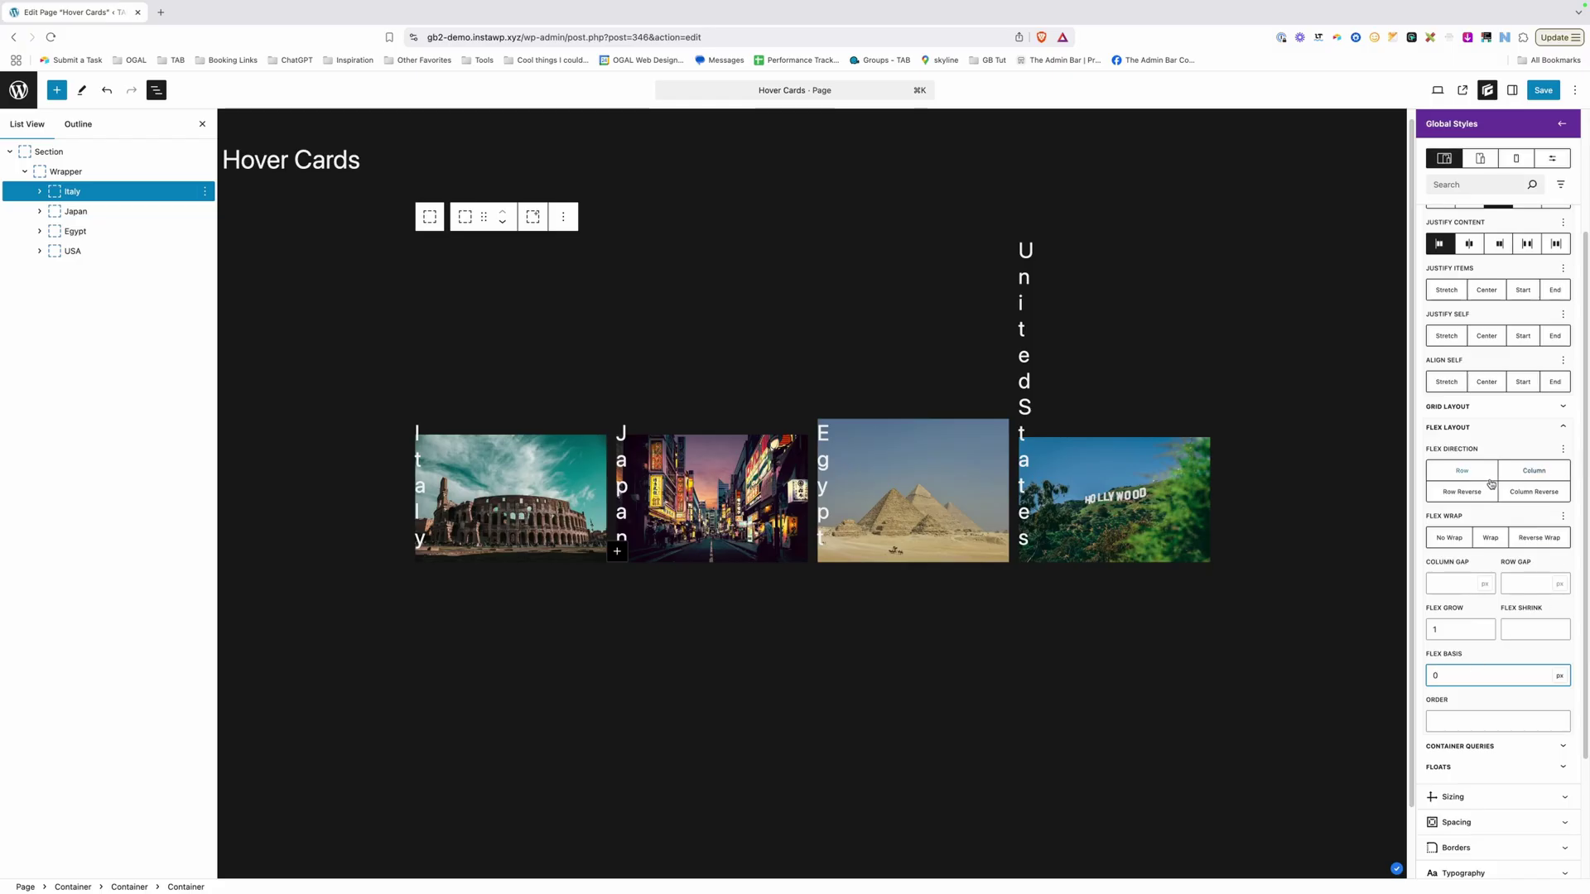
Step: Give the .hover-card style a minimum height of 500
click(1454, 262)
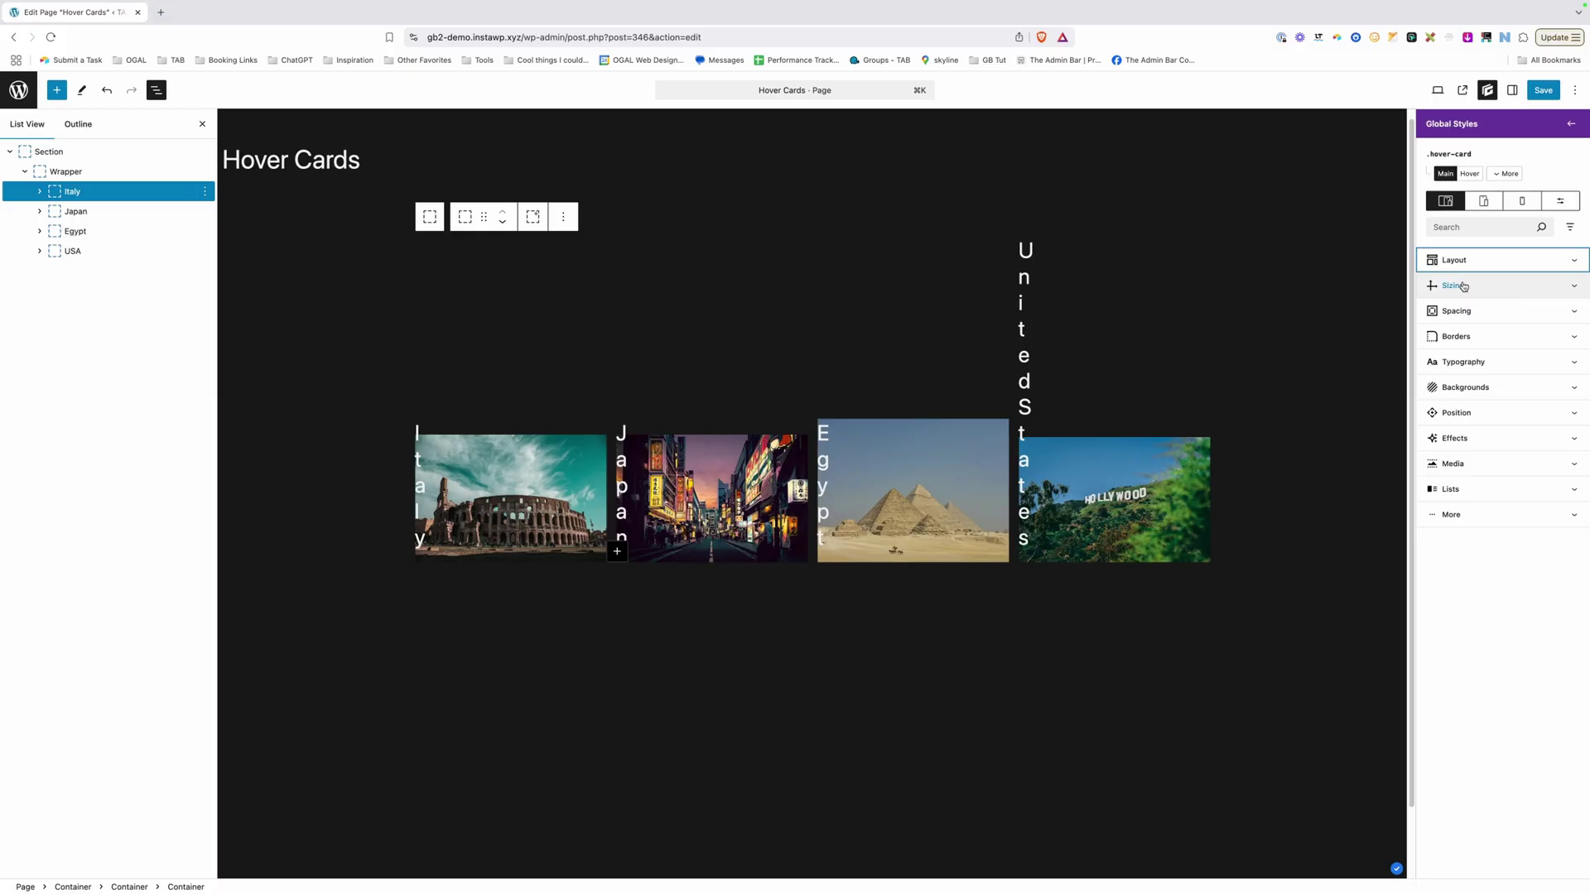
click(1463, 287)
click(1545, 380)
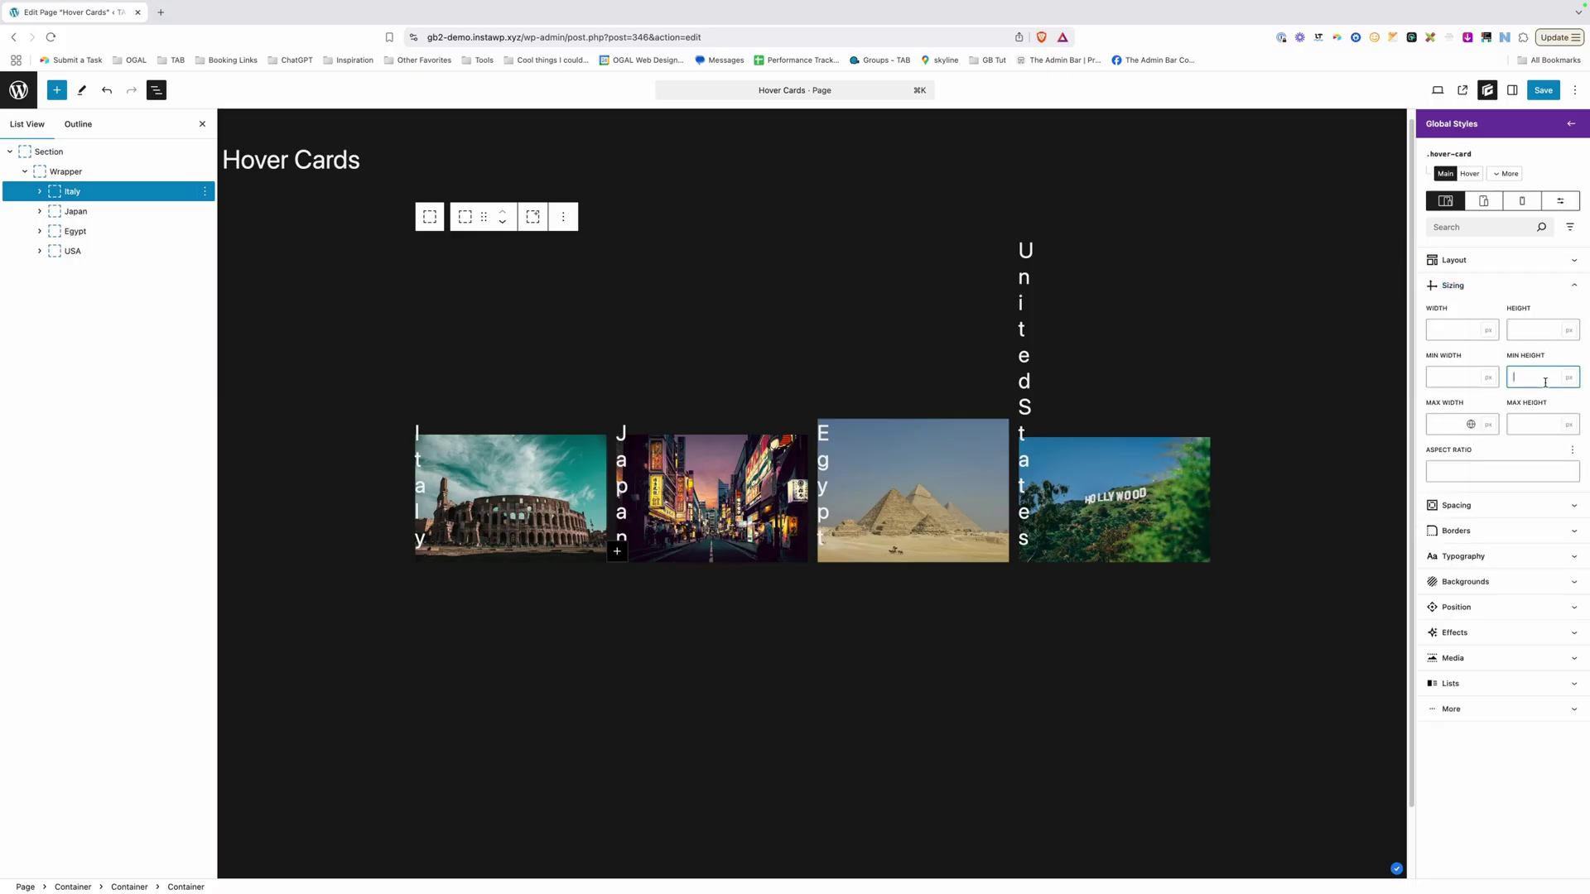
text(500)
click(1507, 291)
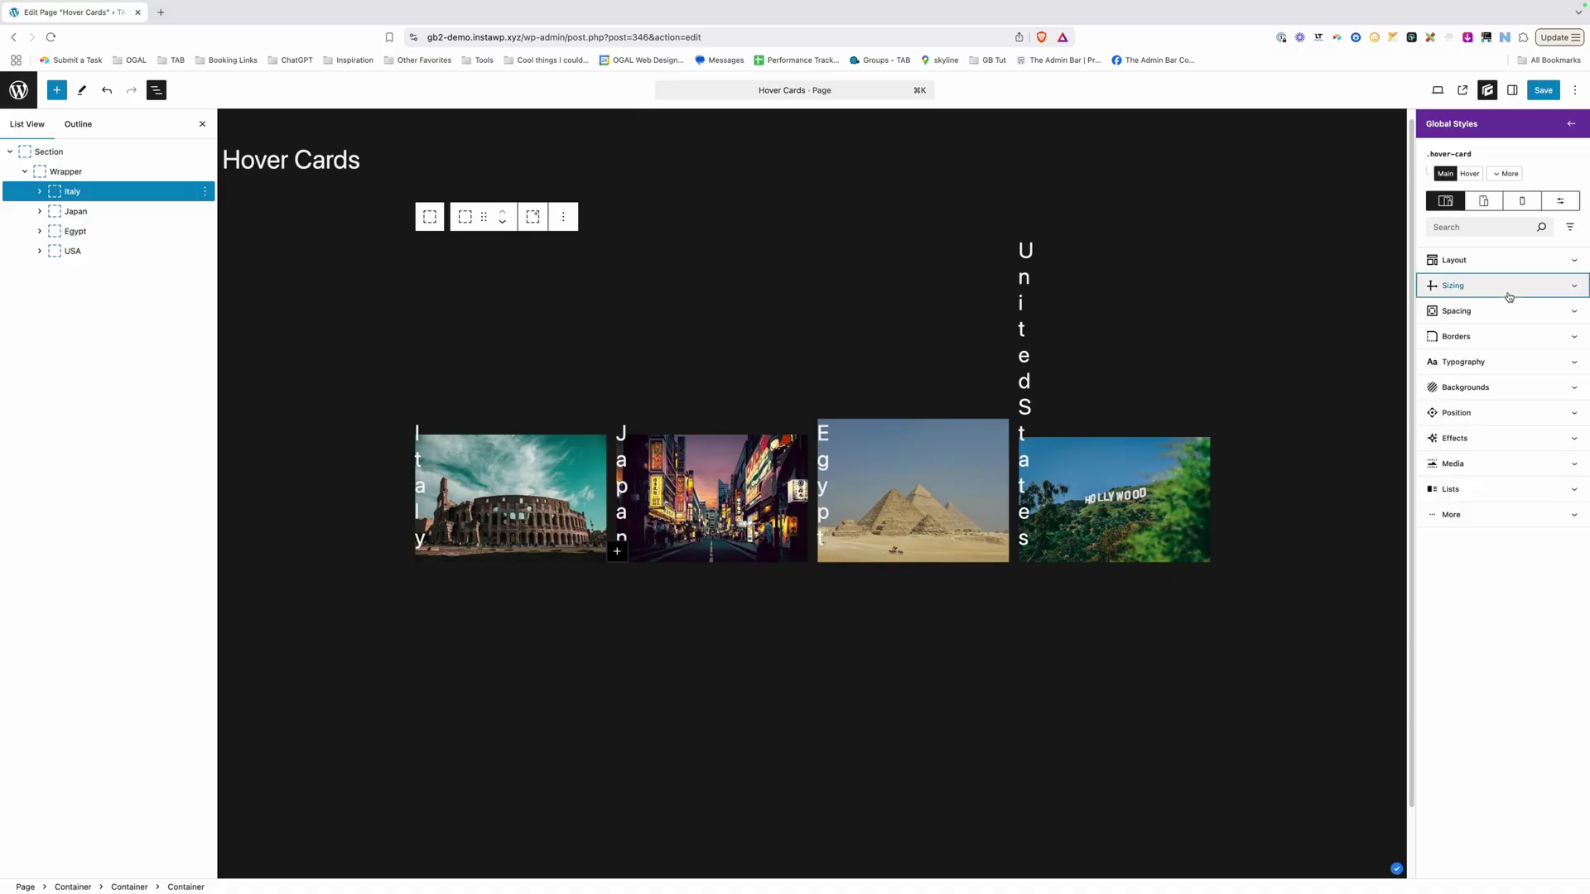
Step: Set 32 px padding on all sides and an 8 px radius on all corners
click(1503, 312)
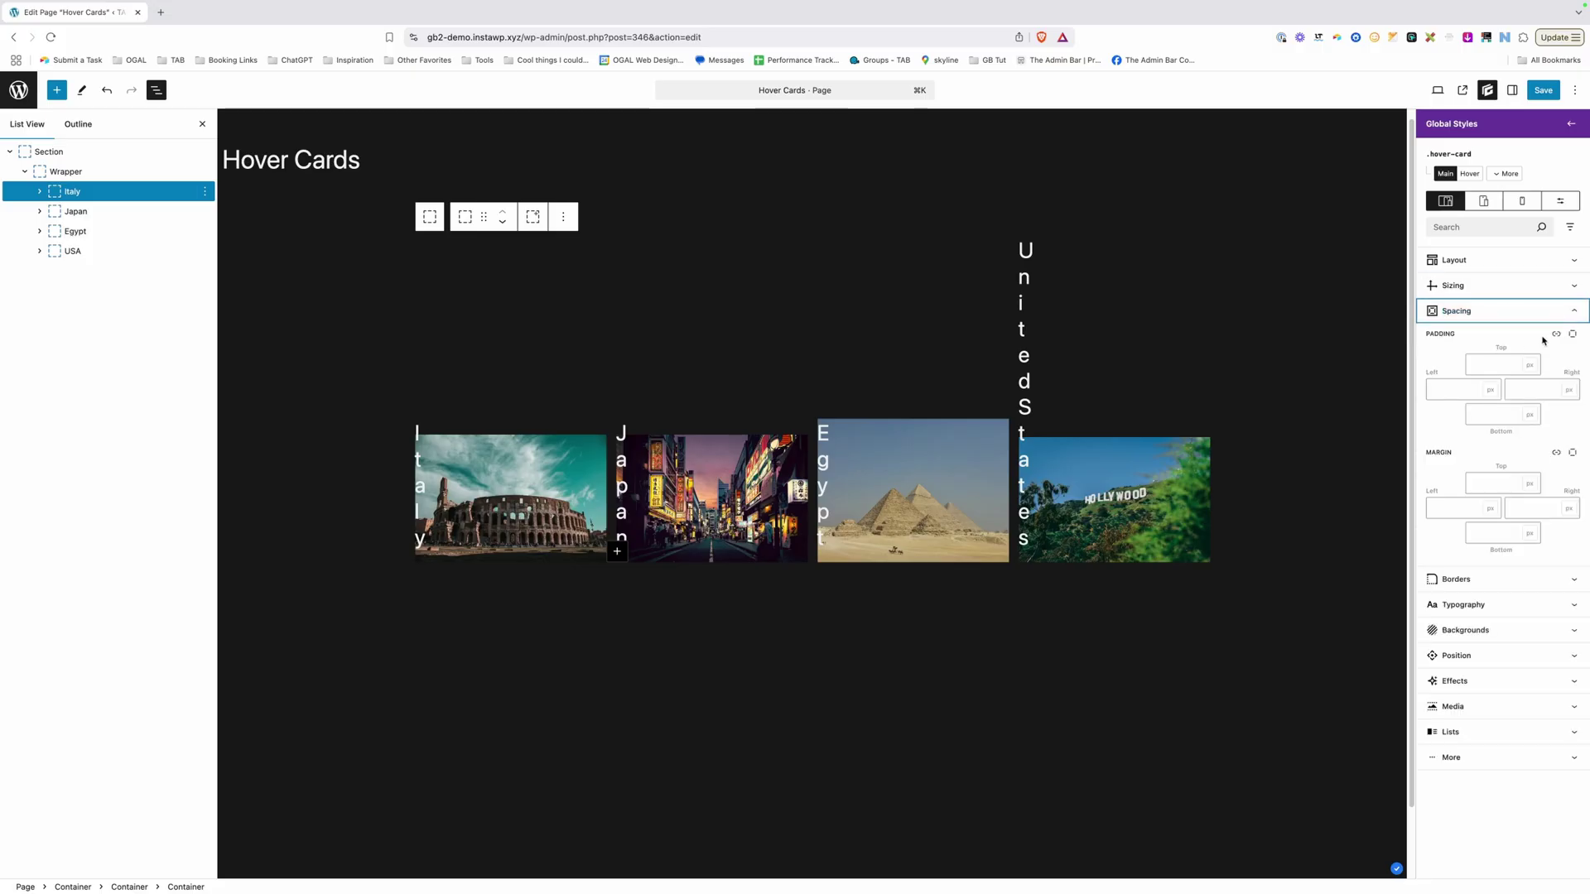
click(1556, 334)
click(1513, 353)
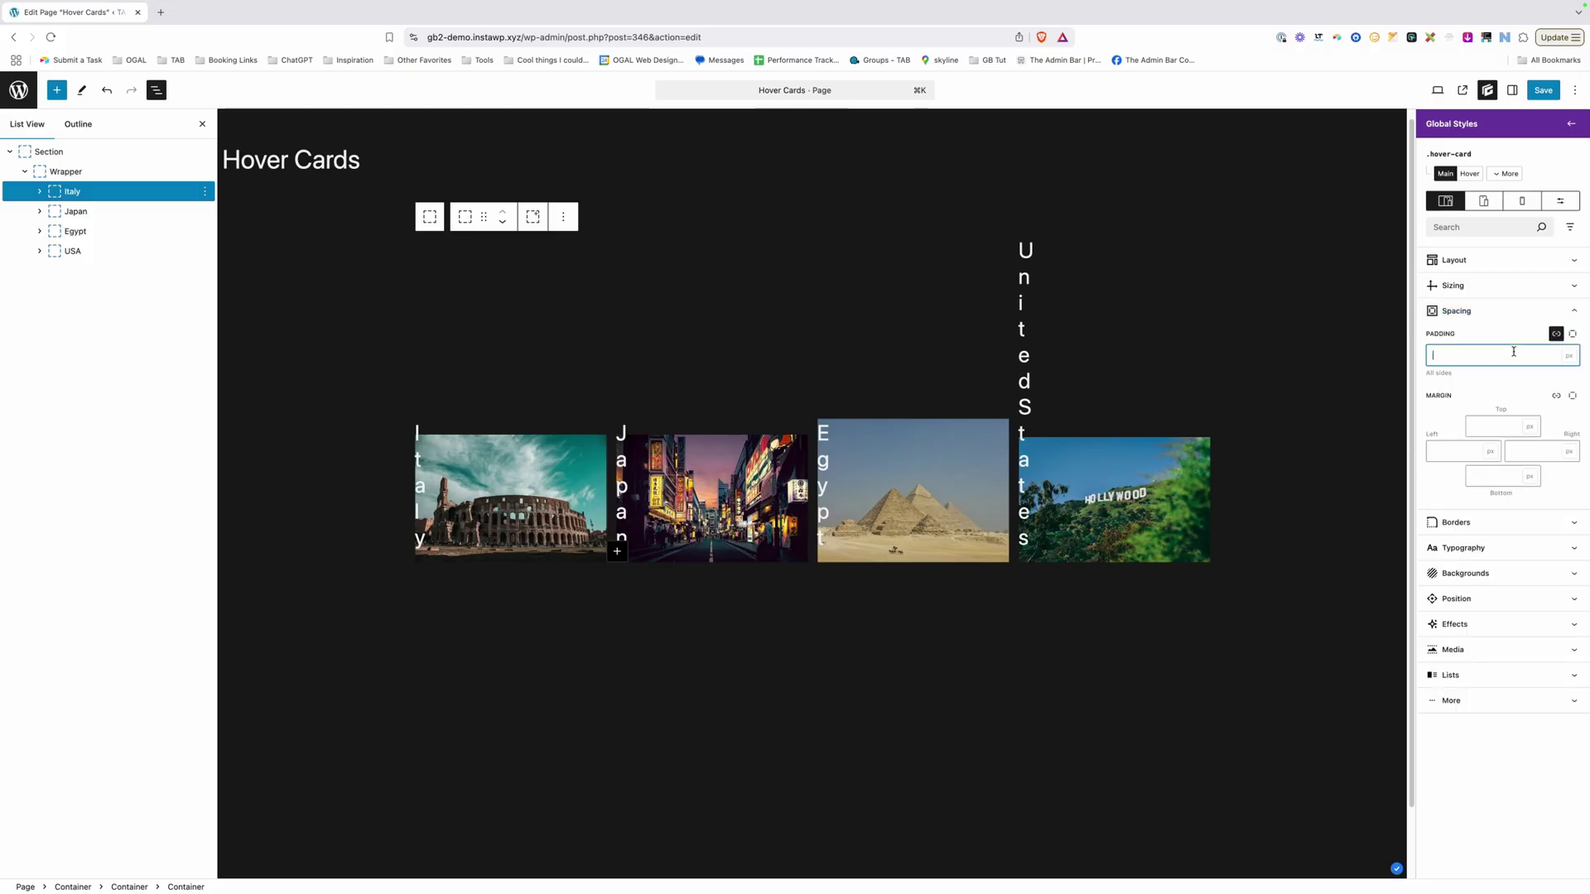
text(32)
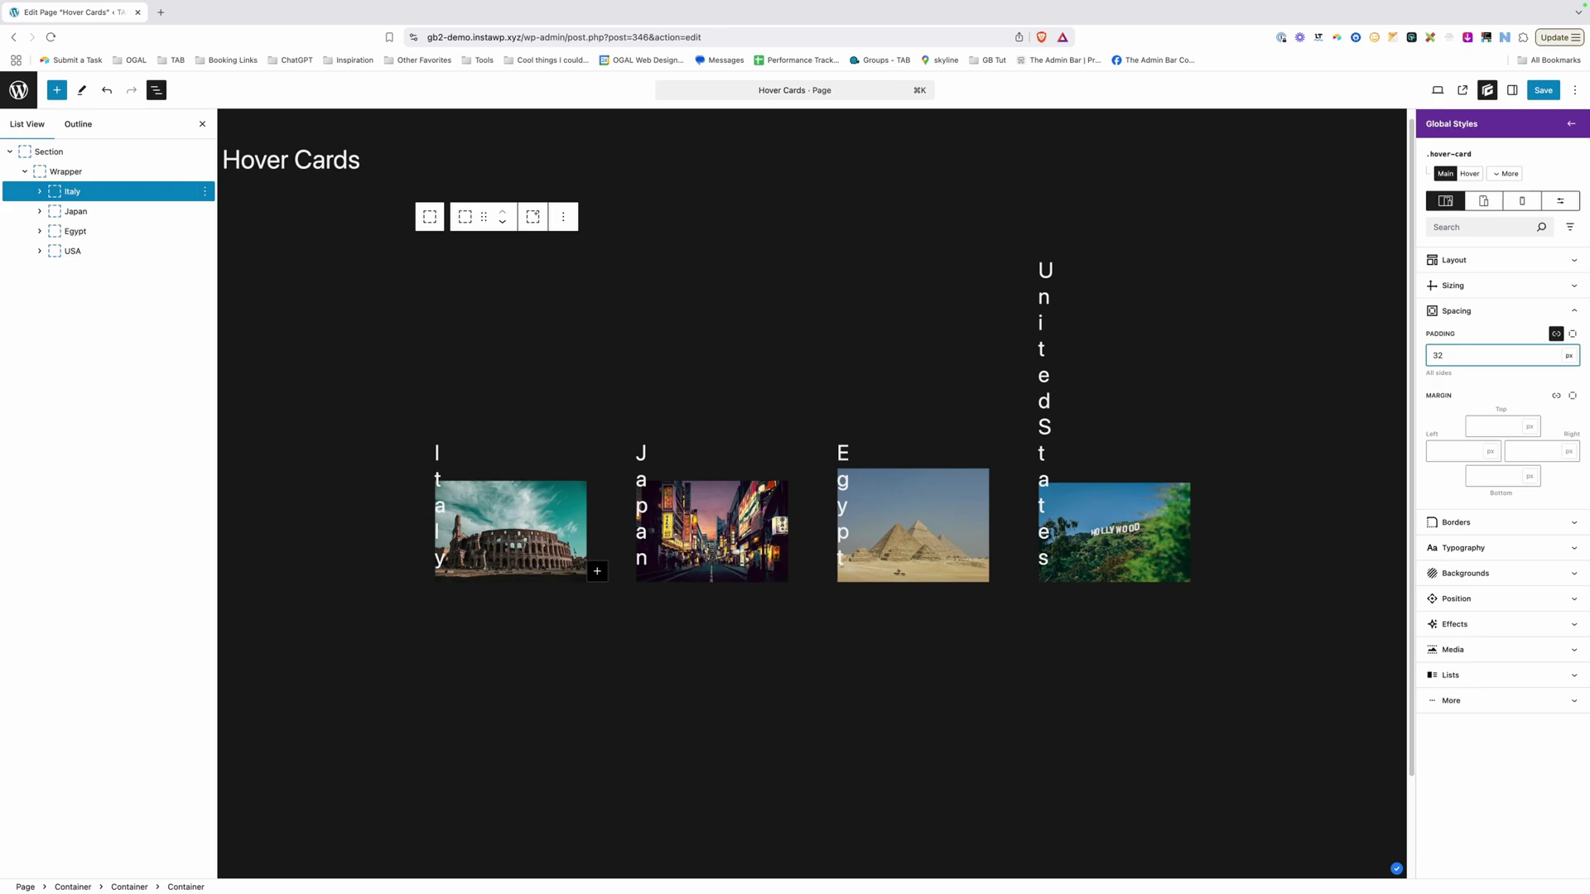
click(1459, 522)
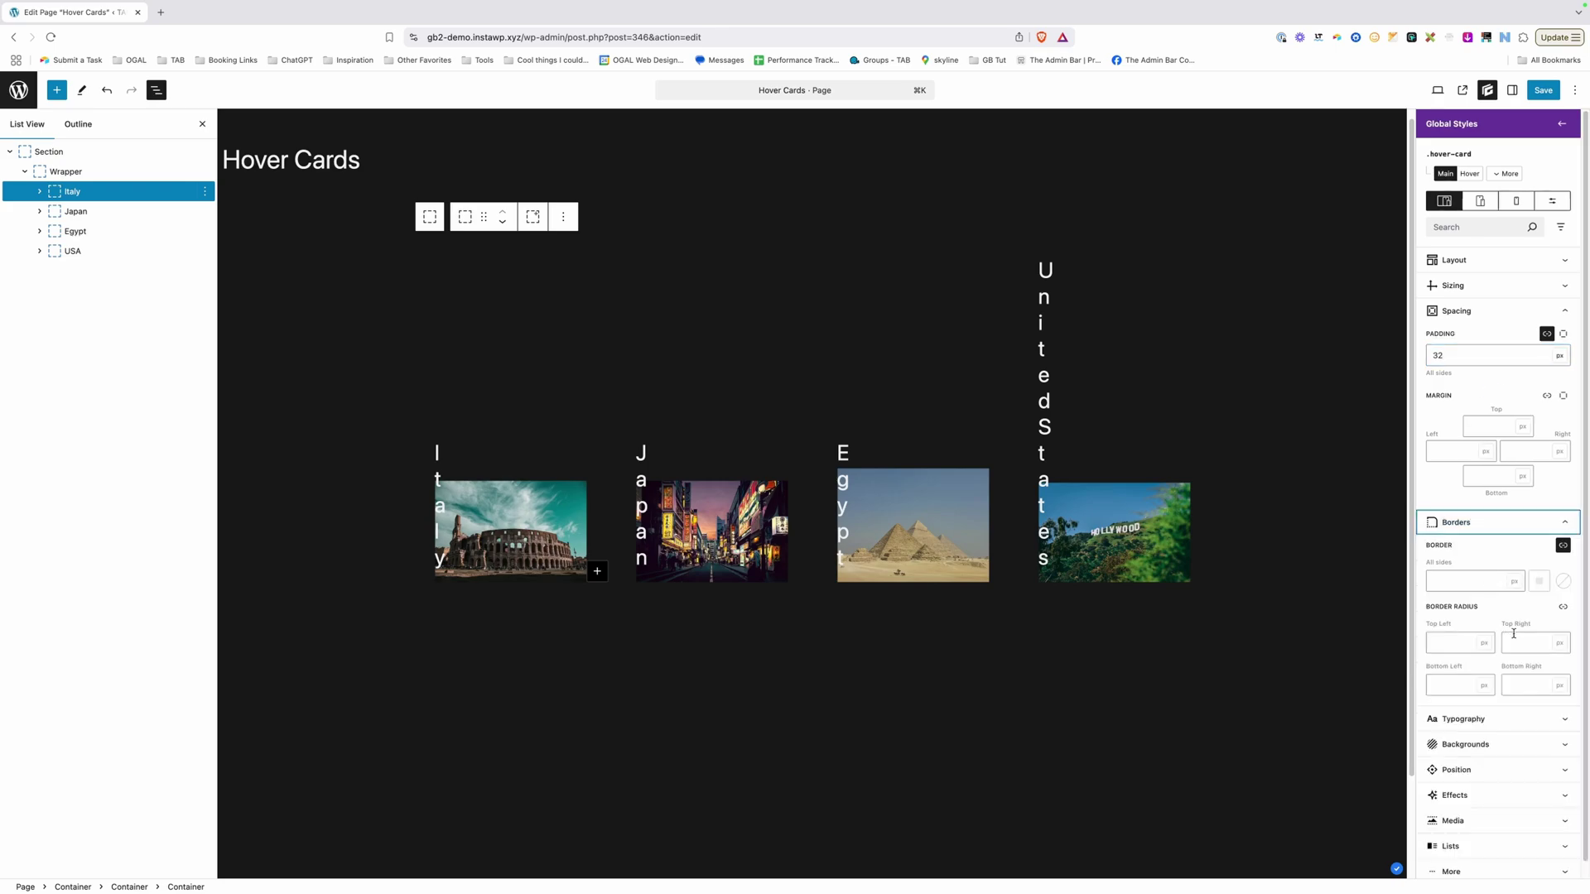
click(1562, 607)
click(1500, 627)
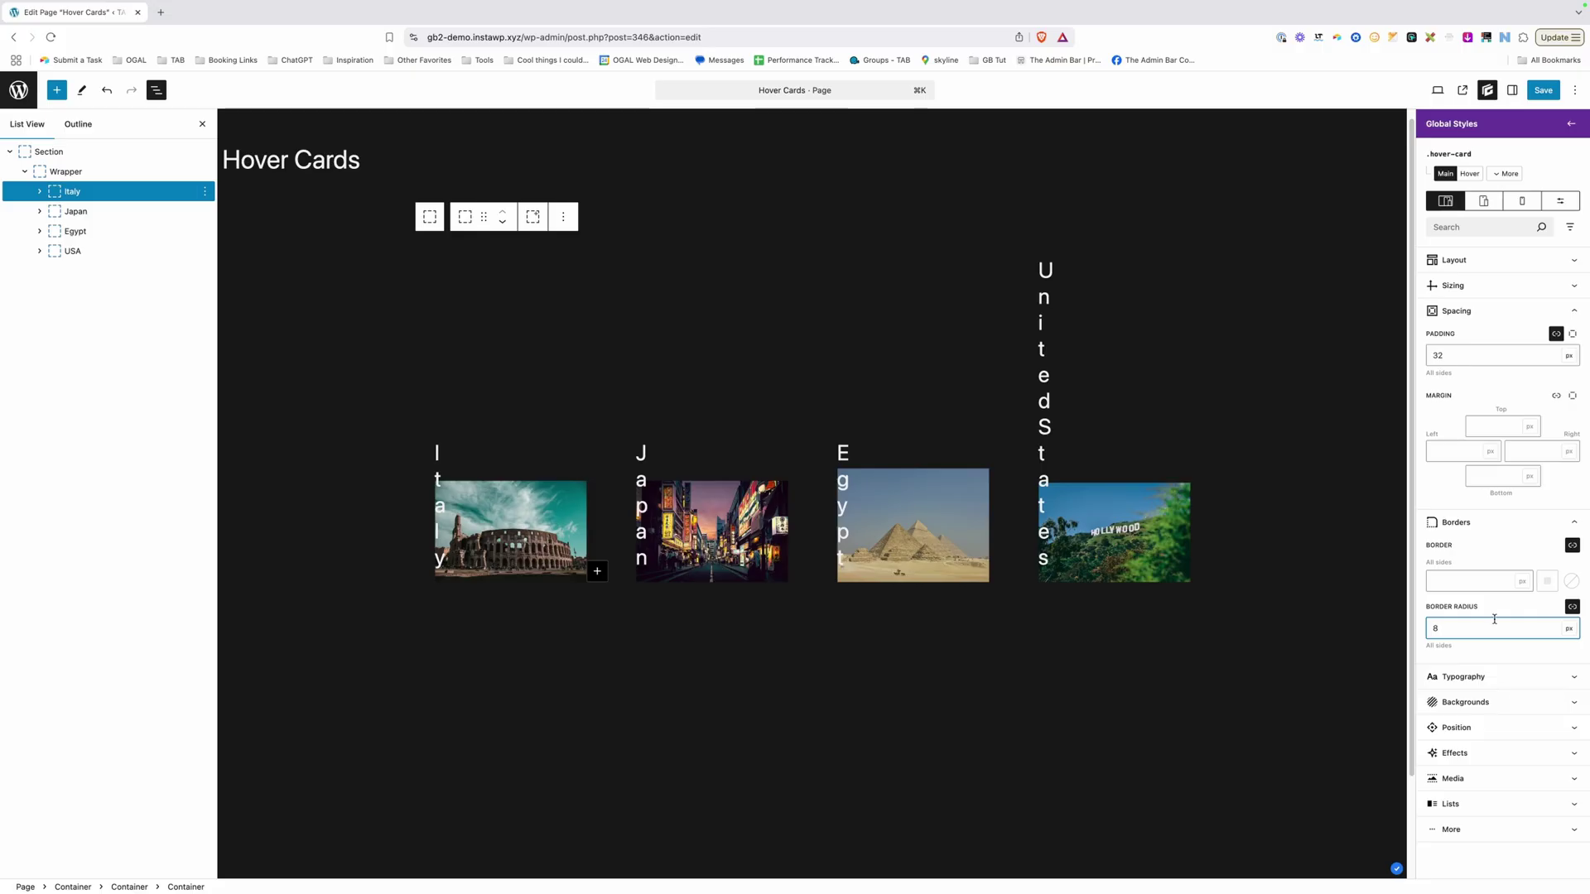
Step: Set both Overflow-X and Overflow-Y of the cards to hidden
click(1482, 727)
click(1463, 651)
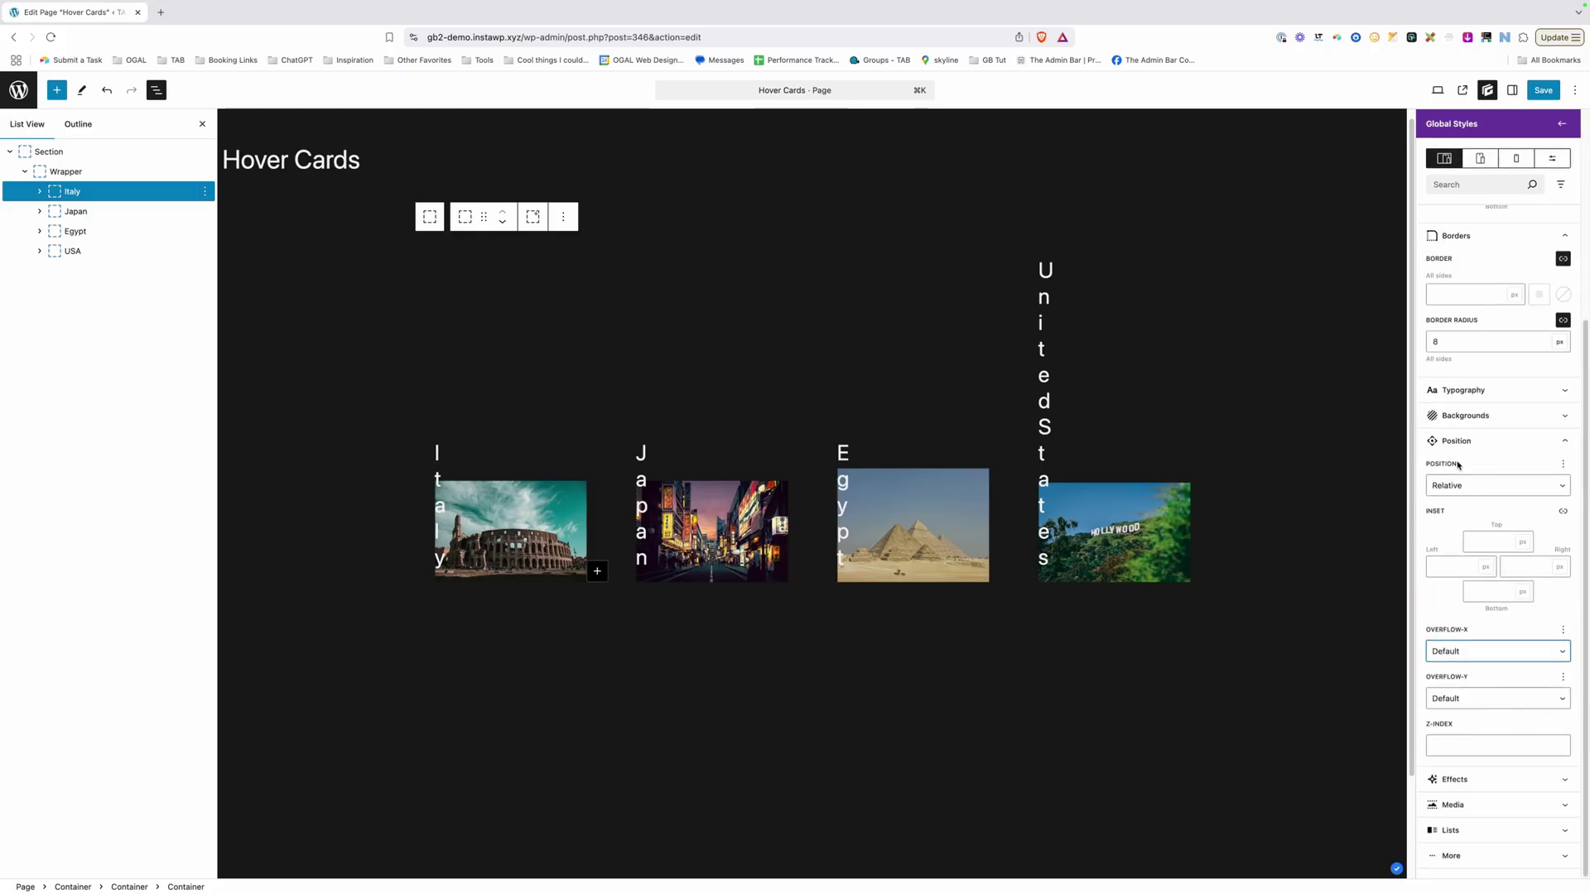
click(1462, 654)
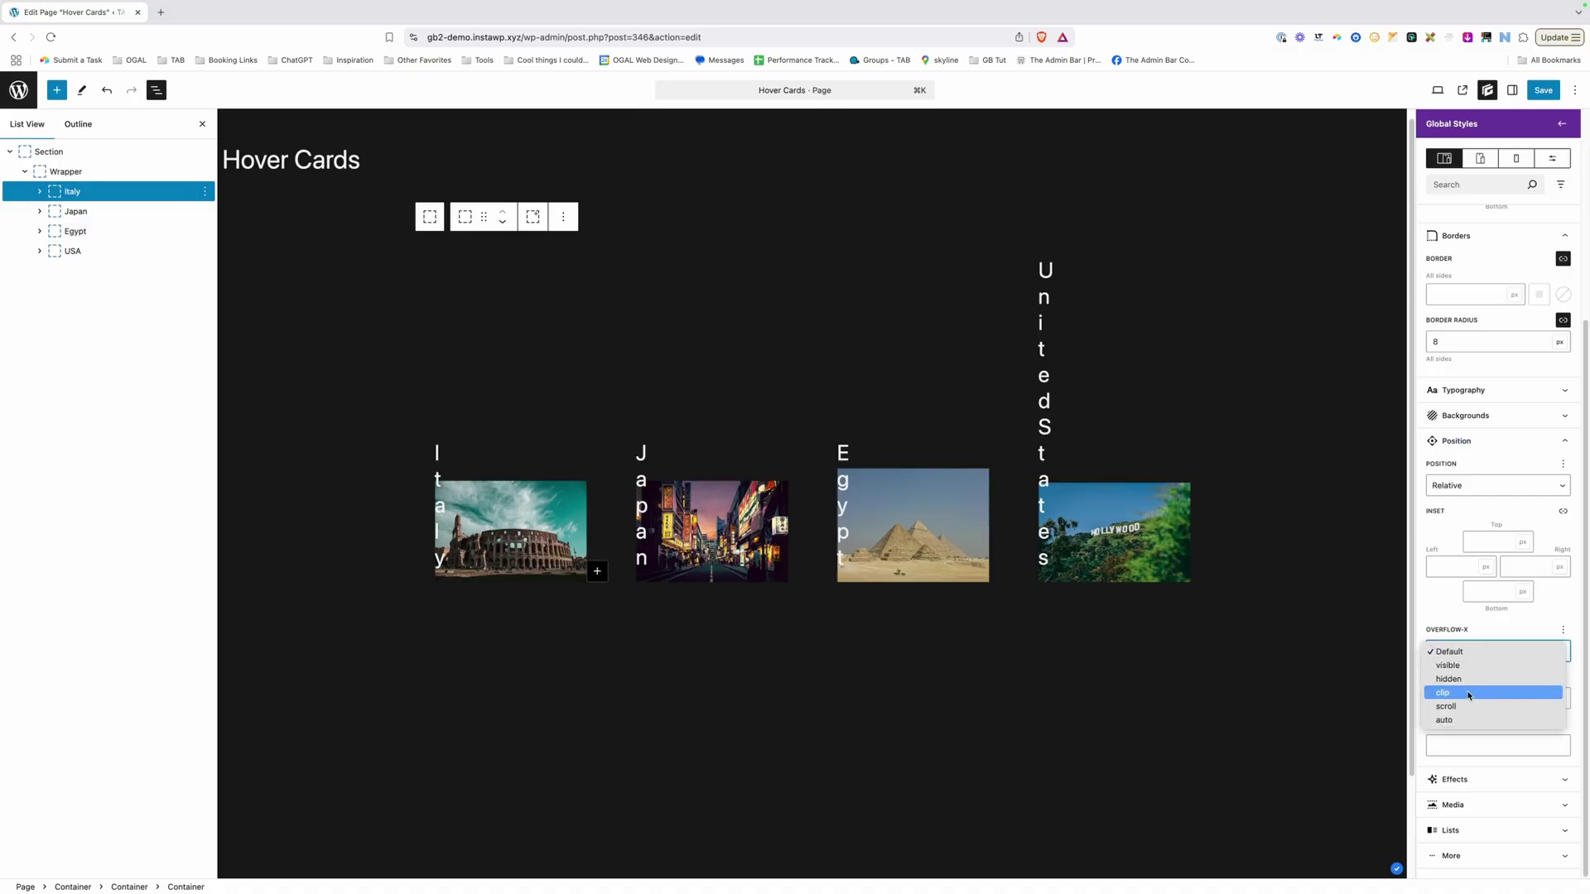
click(1473, 686)
click(1468, 698)
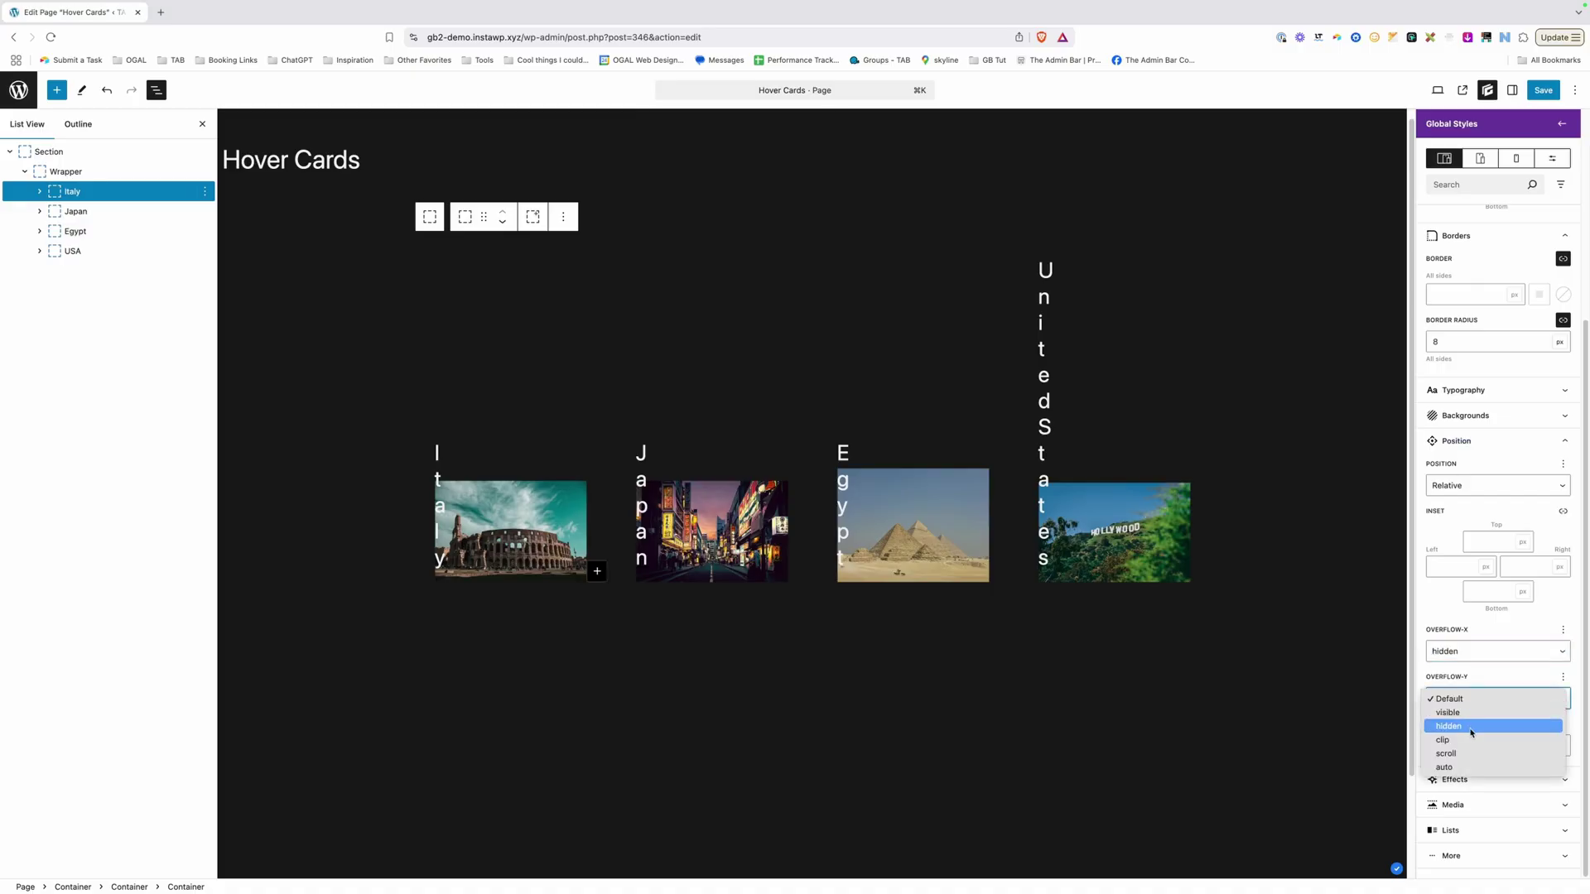
click(1449, 678)
key(h)
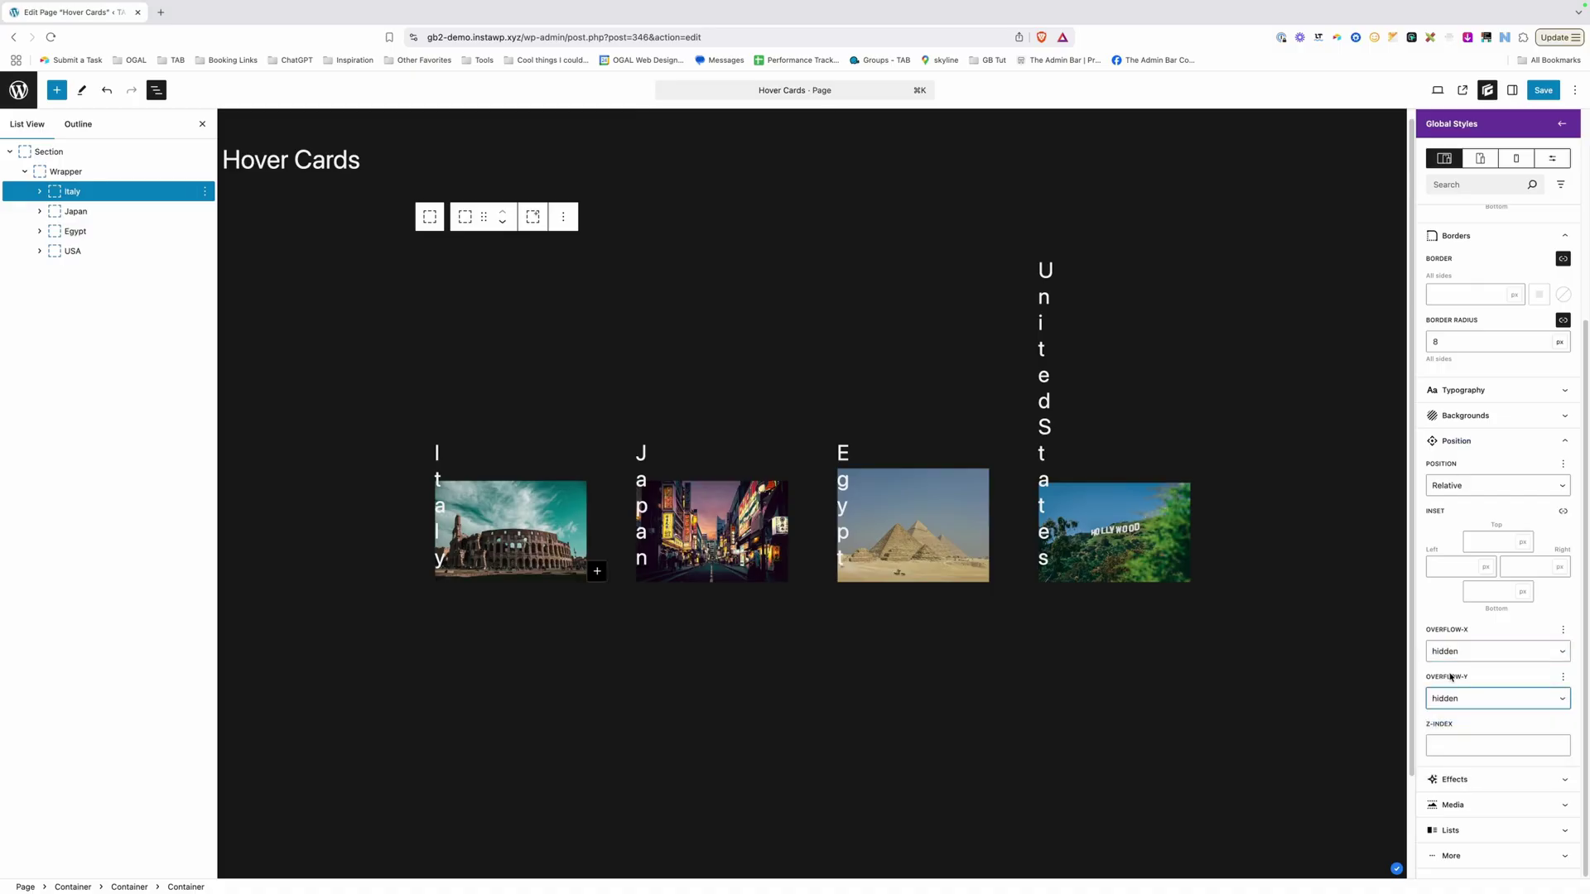
Step: Add a transition to .hover-card with 0.25 duration and Ease-in-out timing
click(1458, 442)
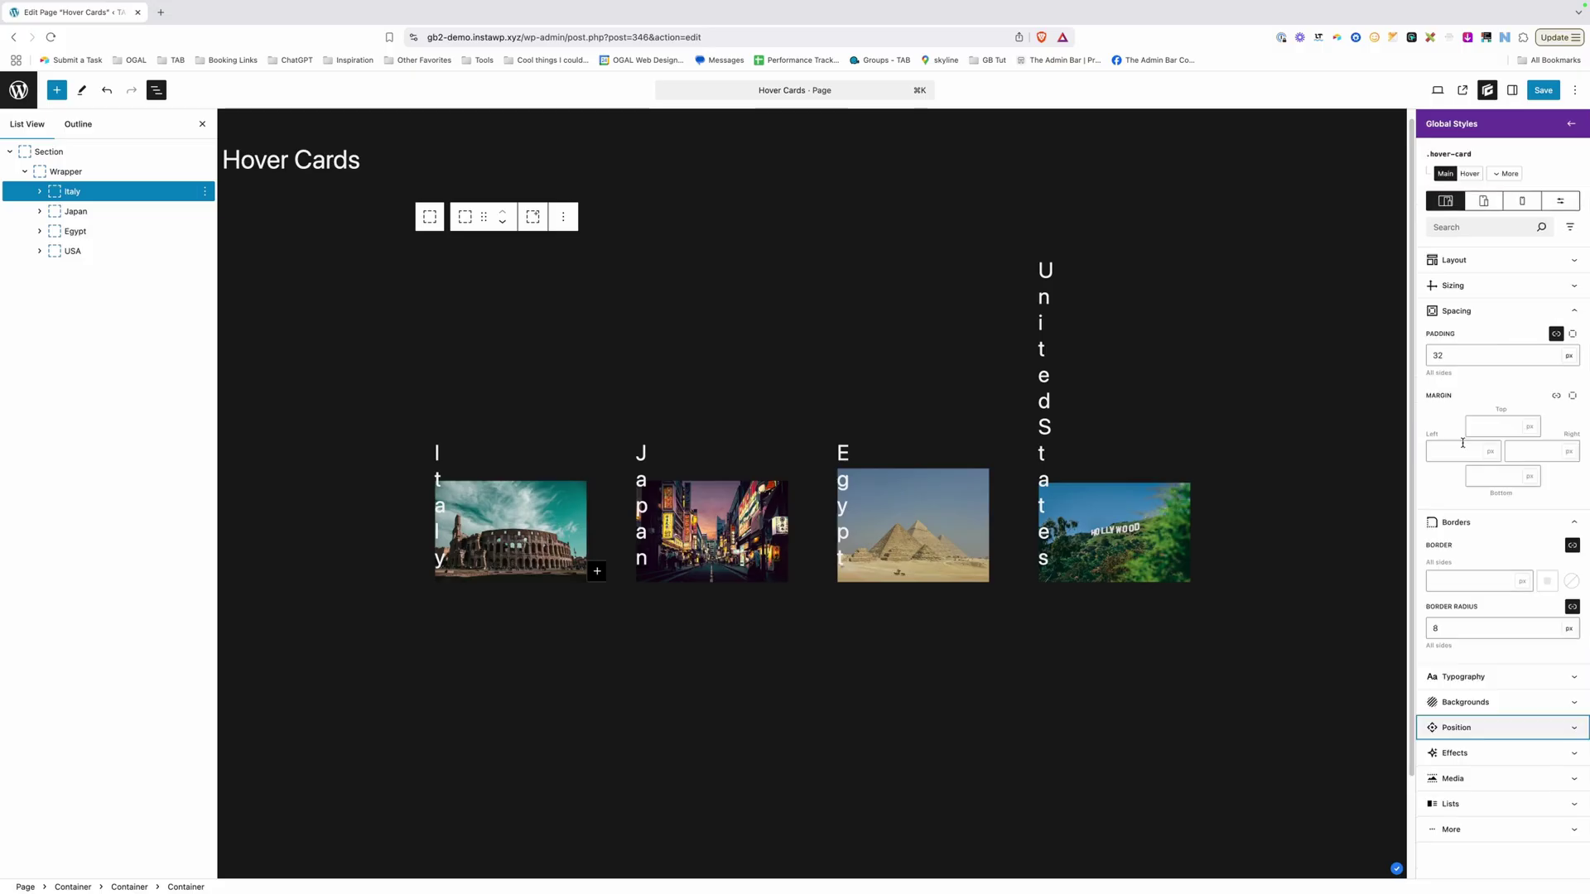
click(1455, 752)
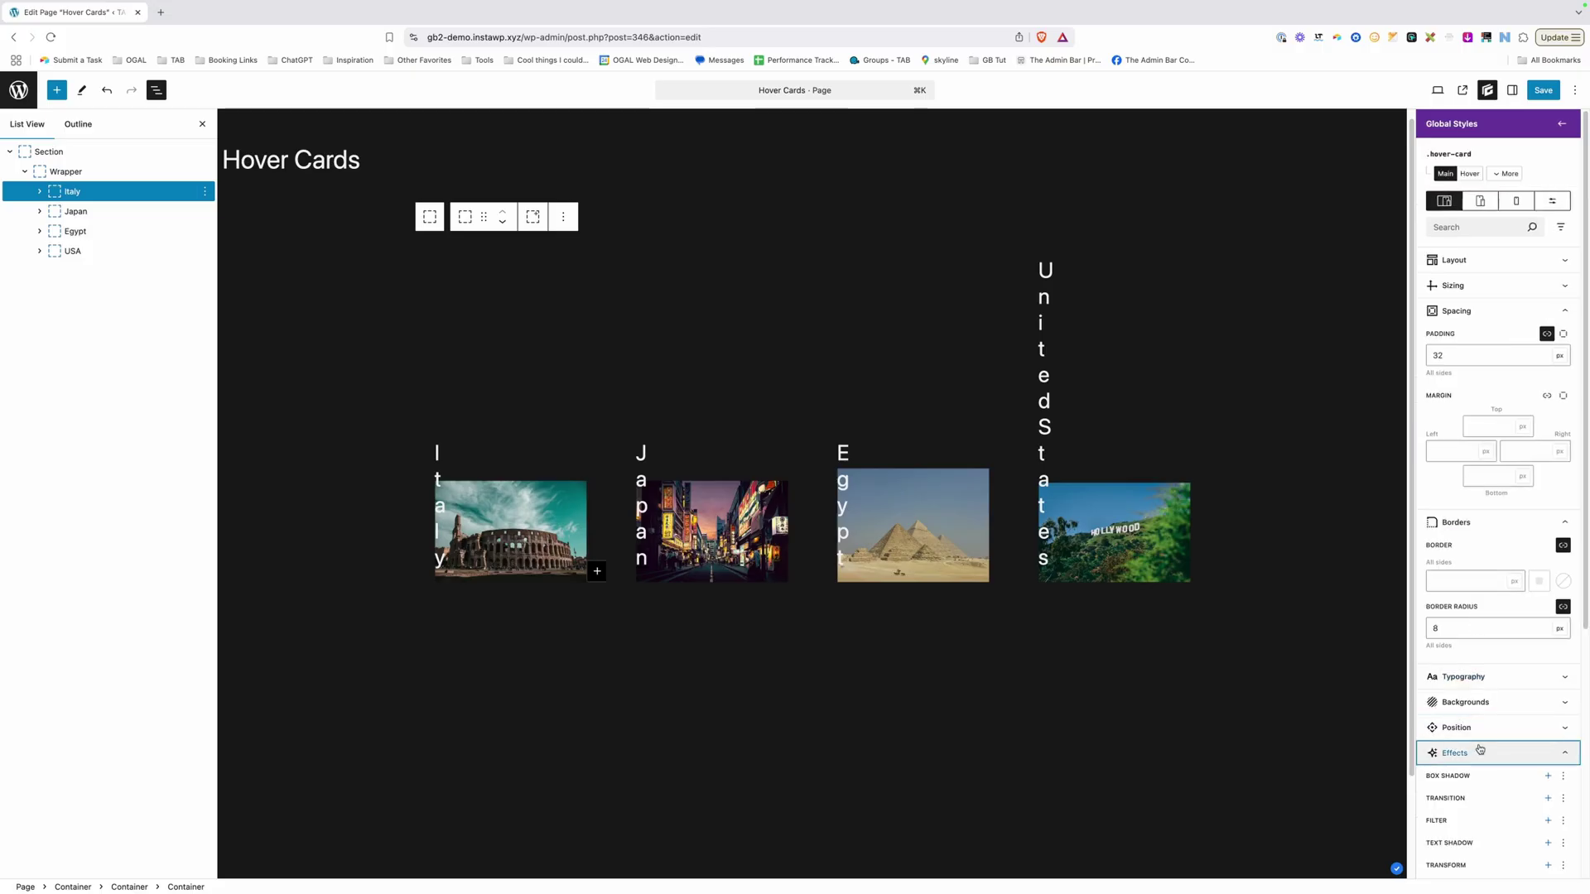
scroll(1489, 719, down, 3)
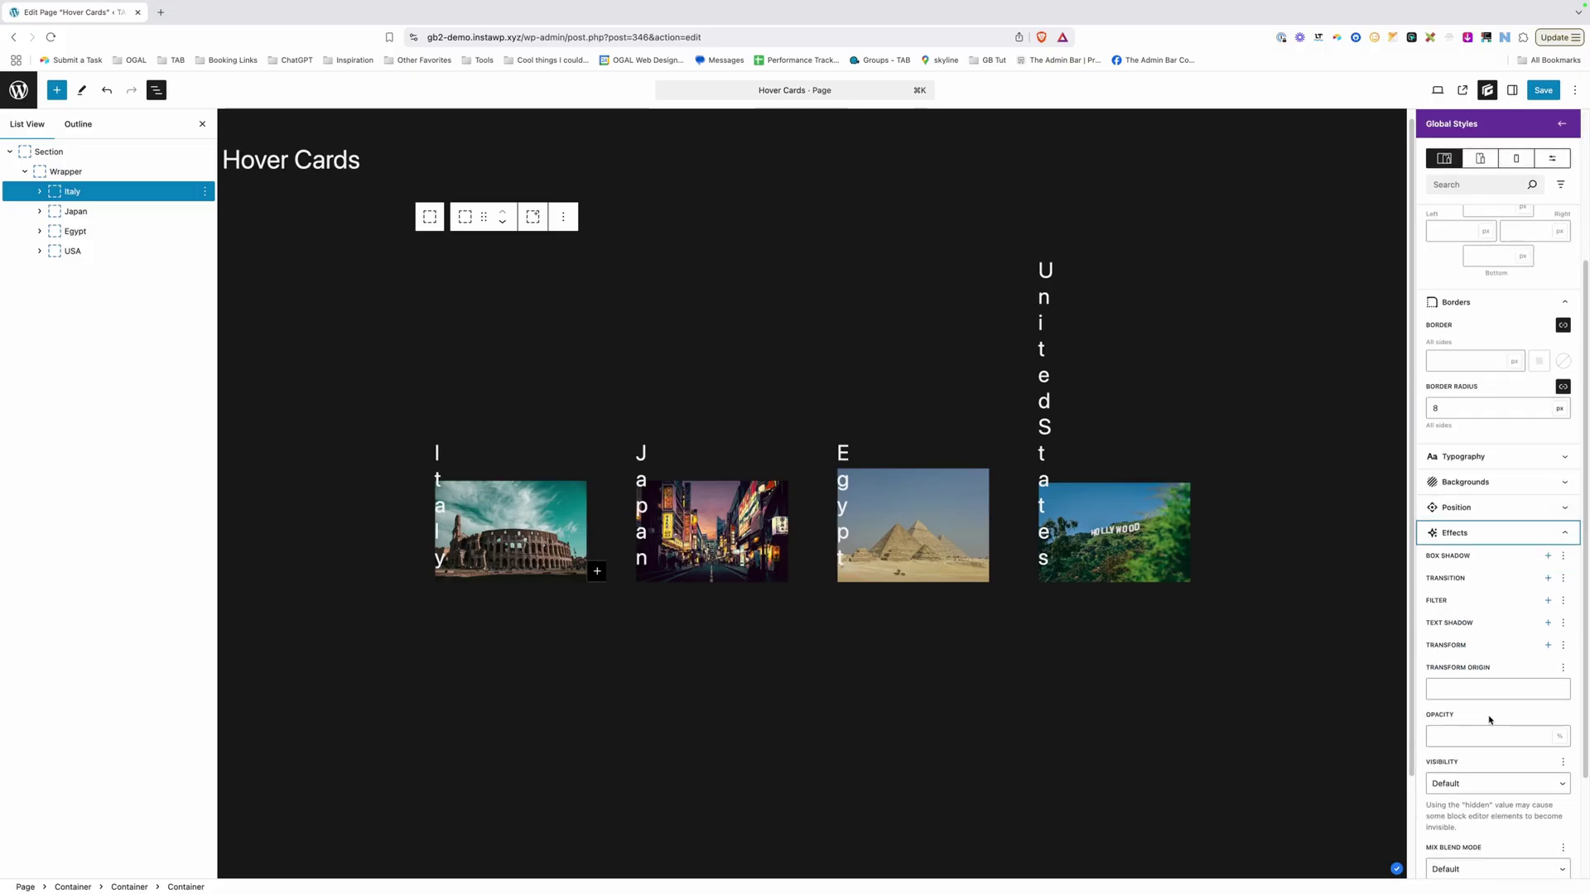
click(1547, 578)
click(1445, 631)
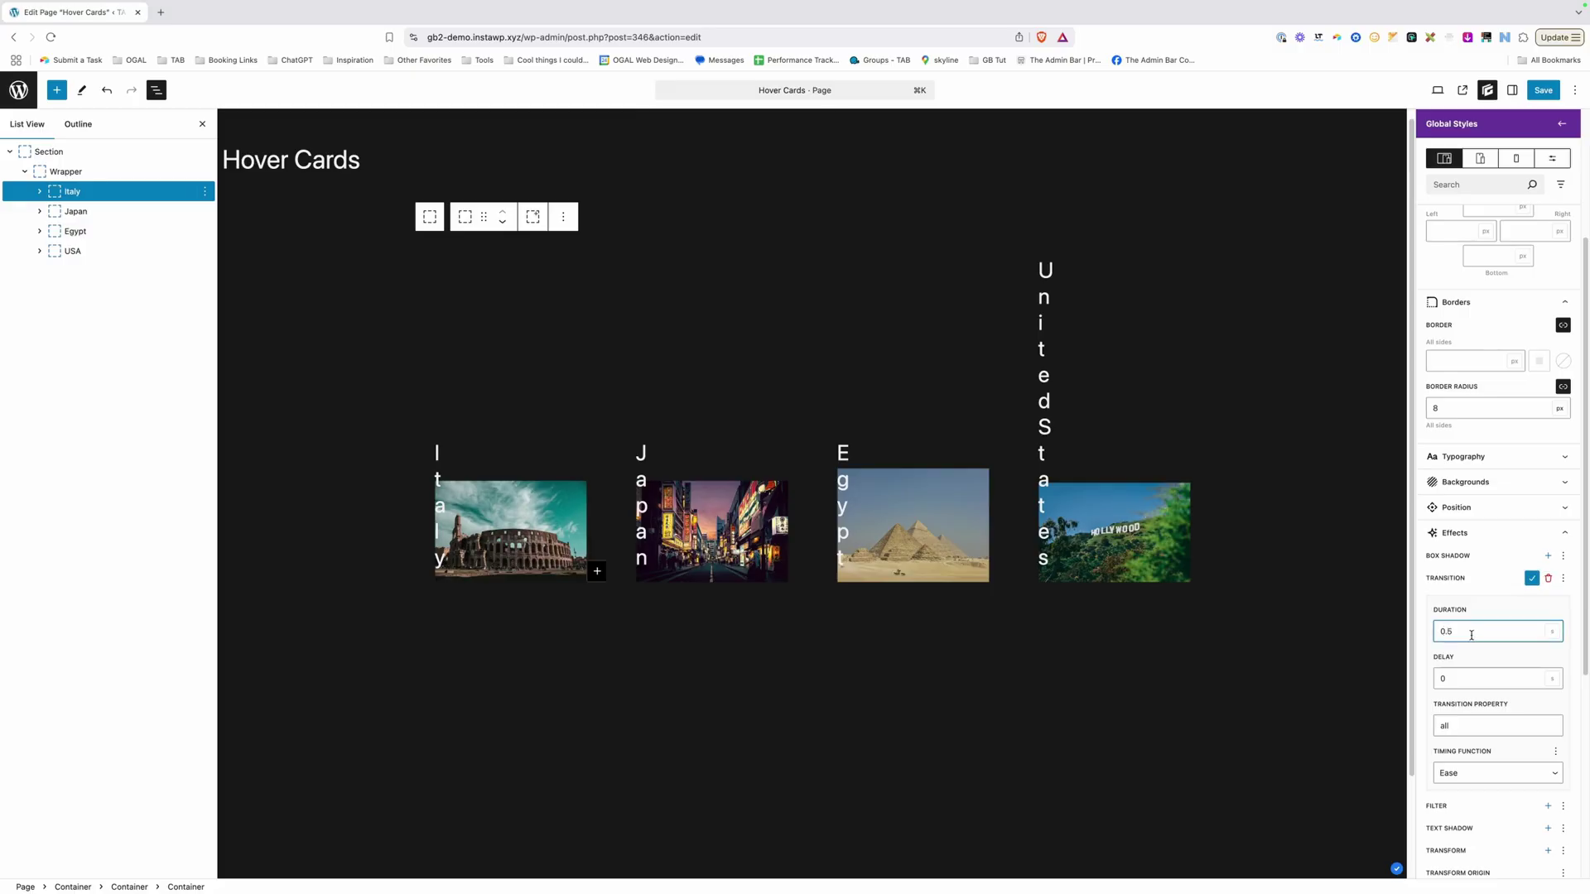
text(2)
scroll(1469, 633, down, 1)
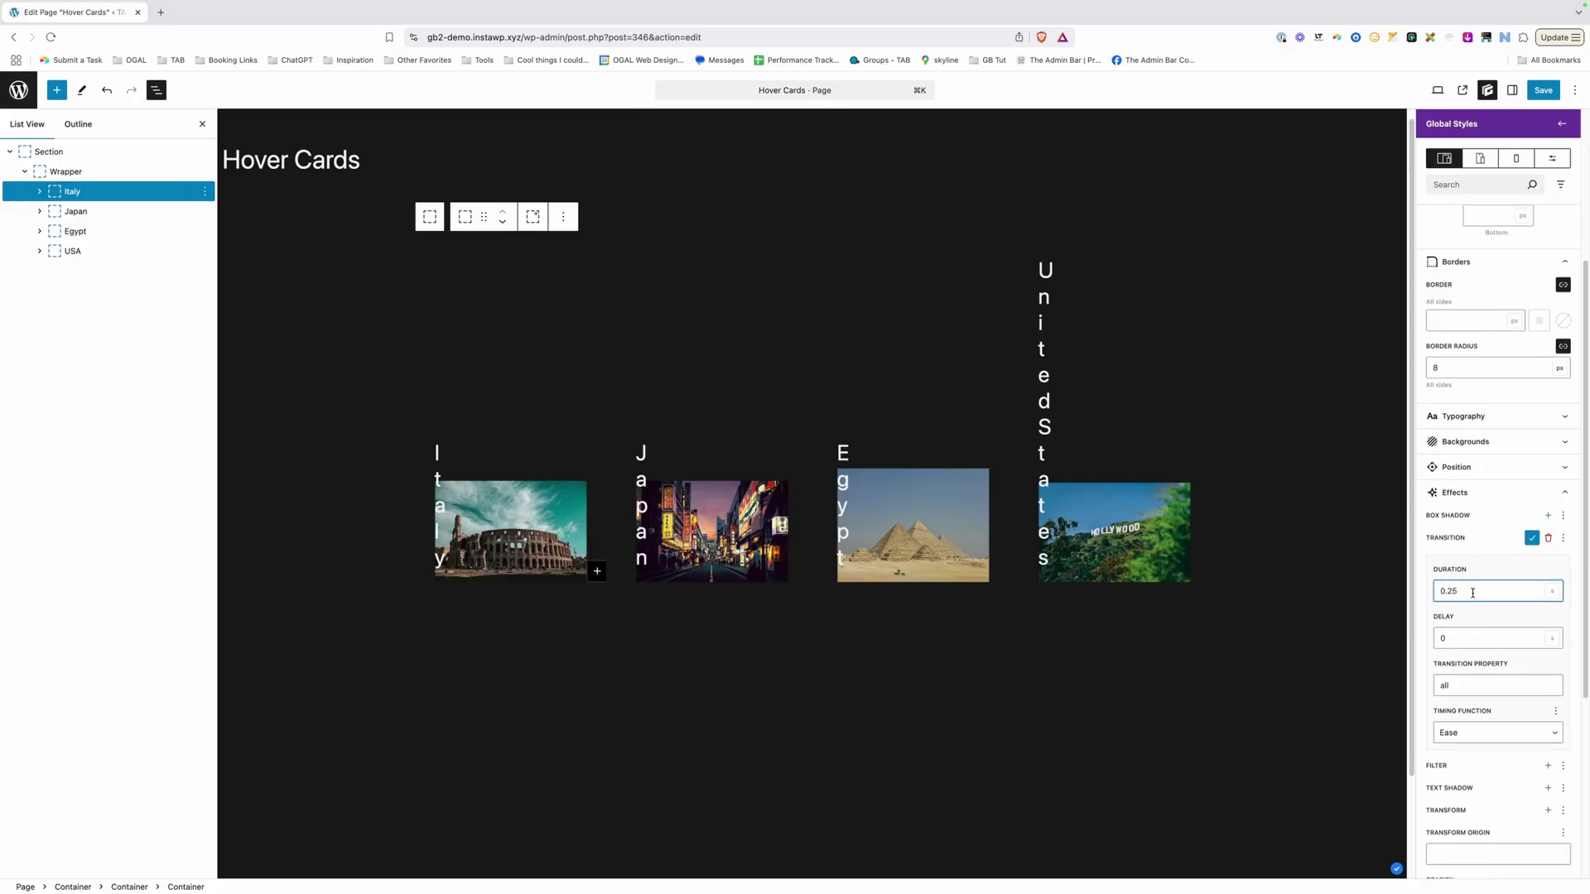
scroll(1465, 624, down, 1)
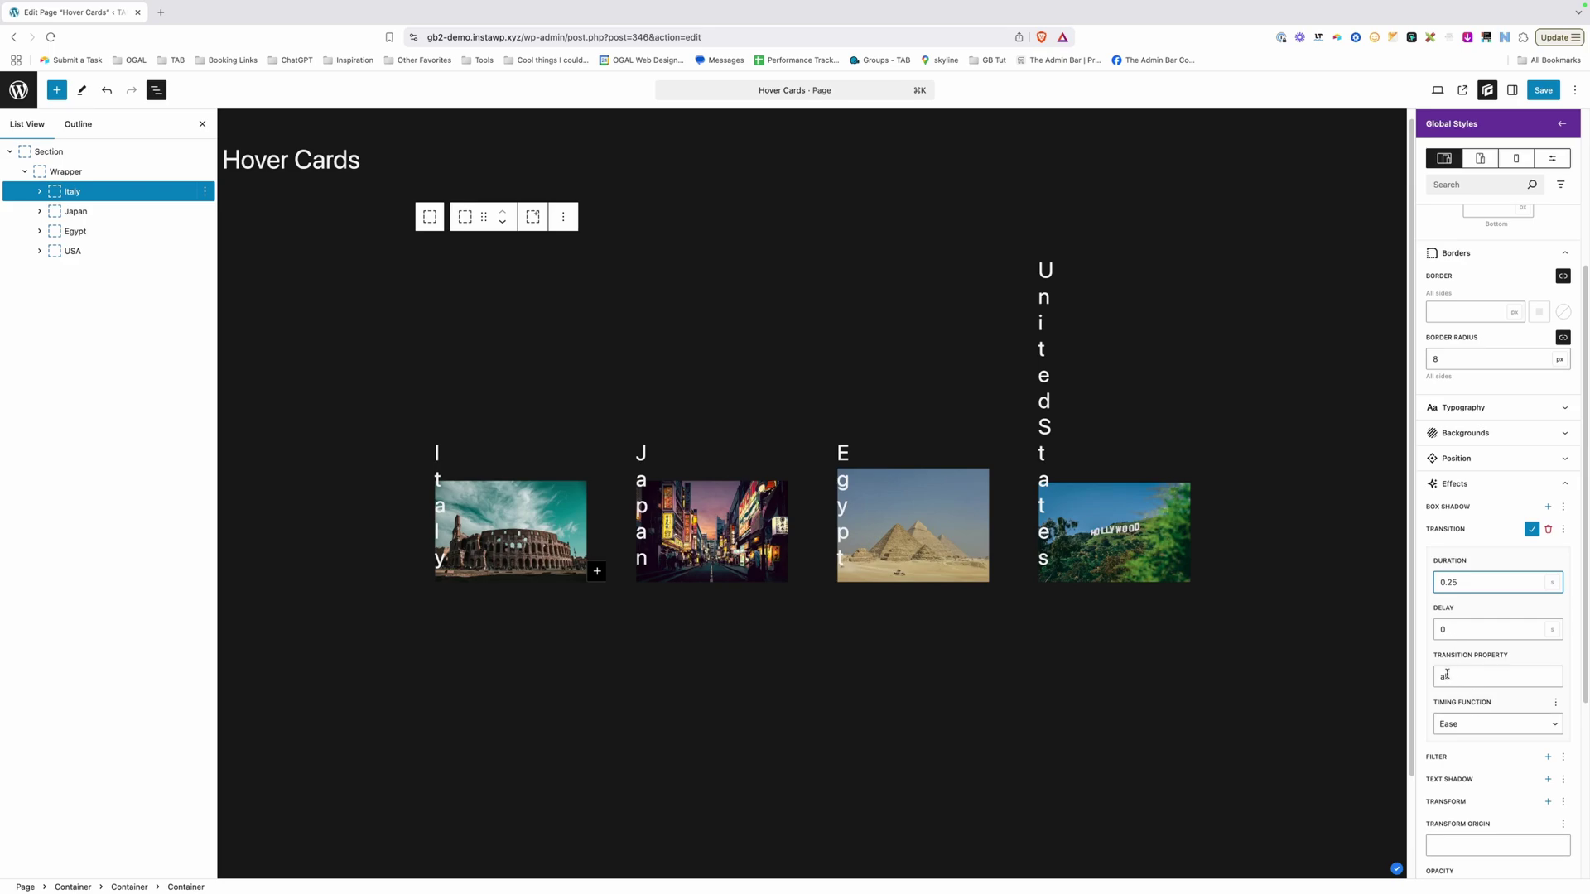
click(1462, 725)
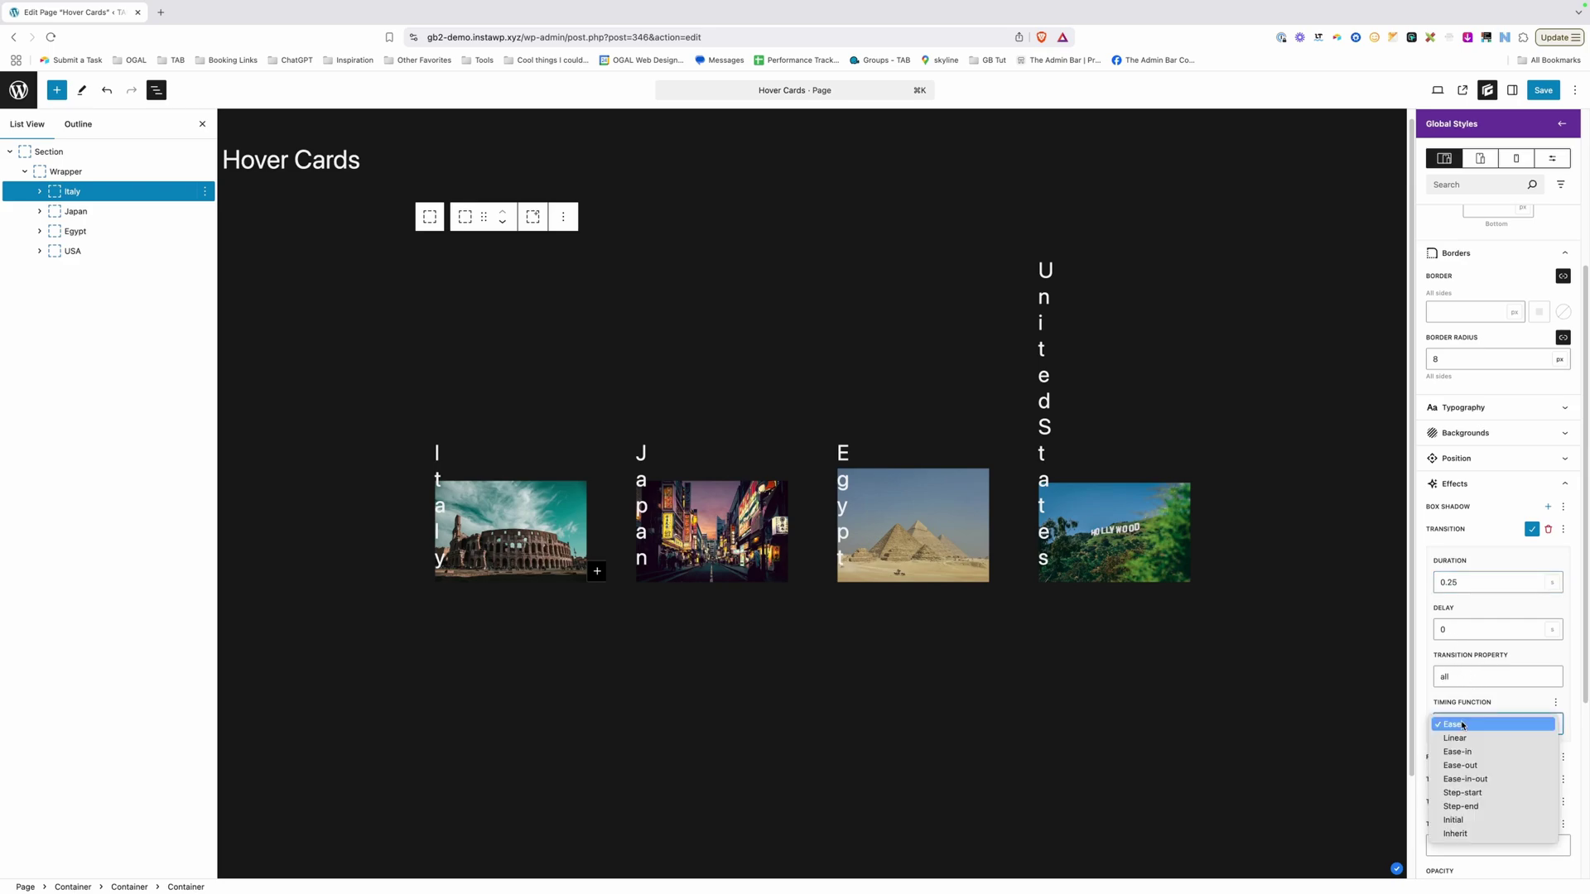
click(1495, 779)
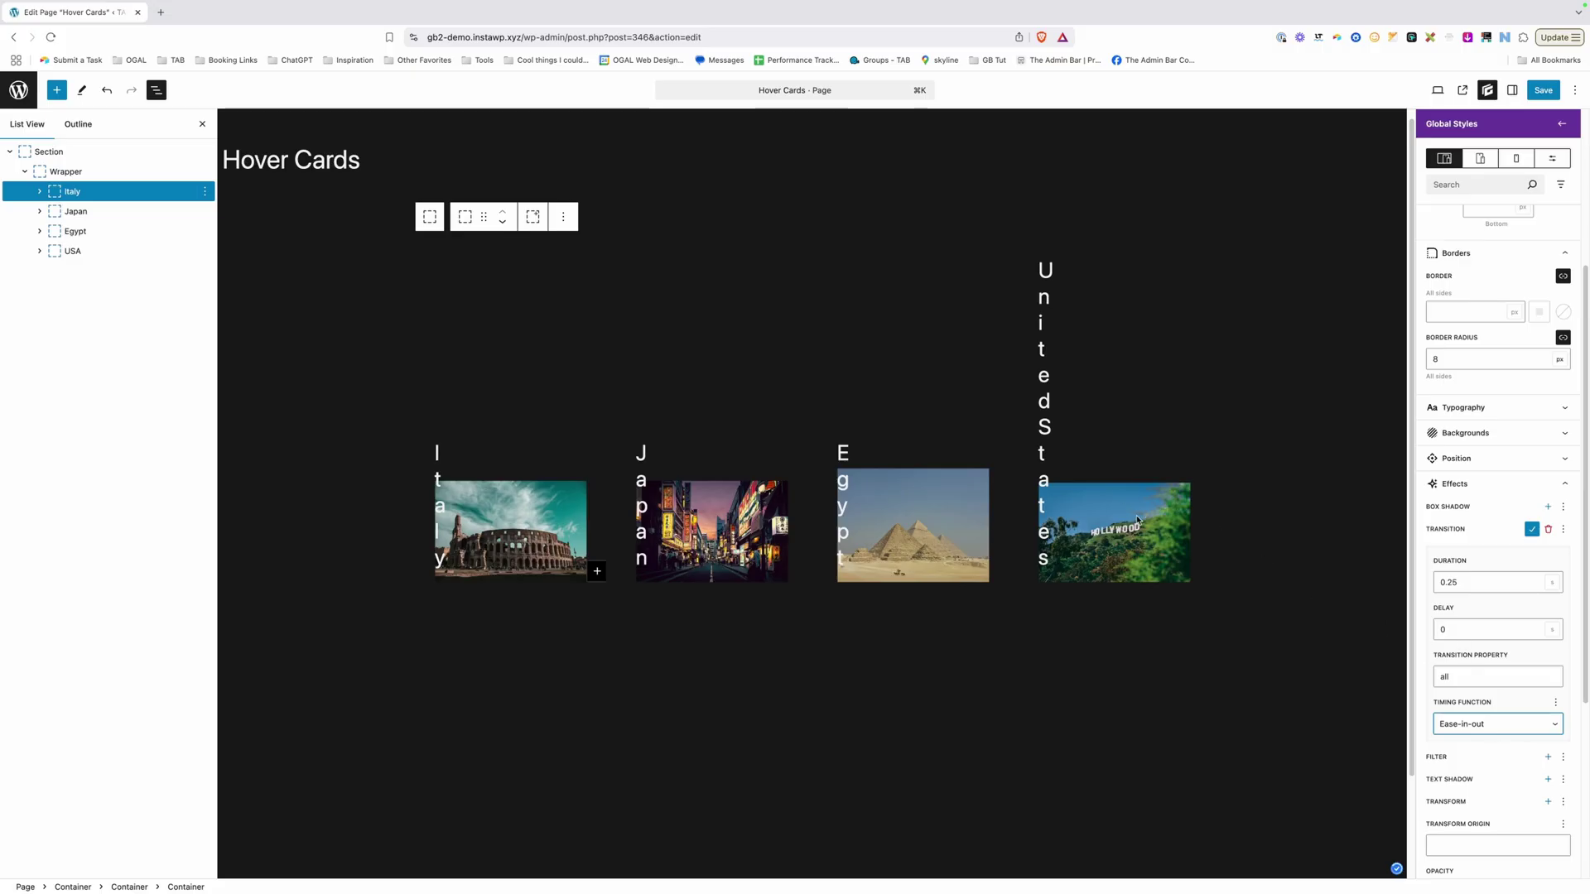
scroll(1234, 507, up, 1)
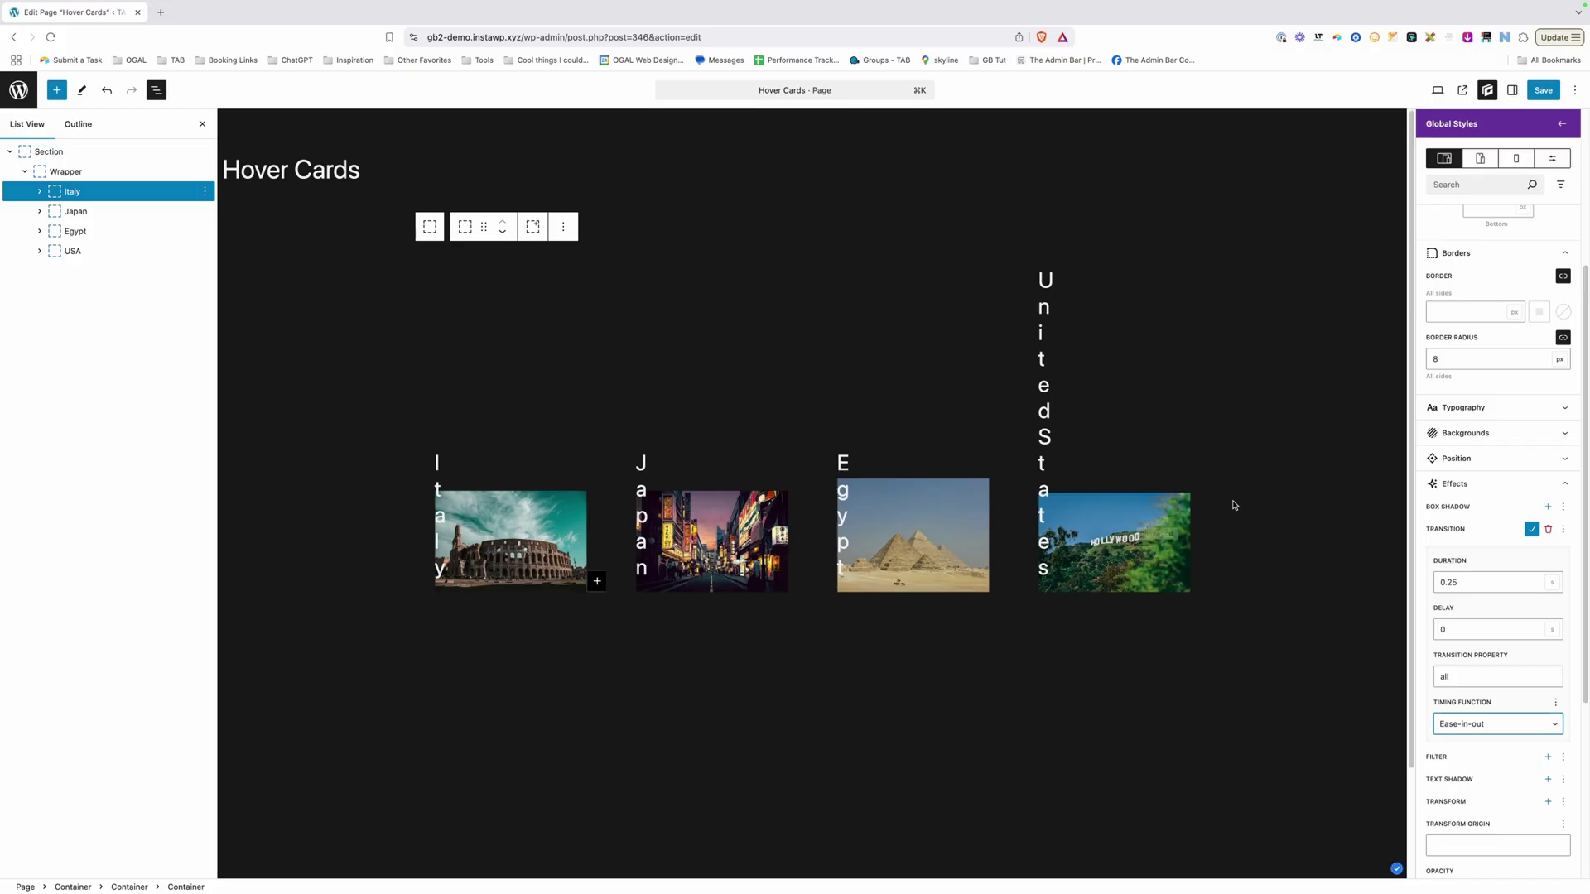
scroll(1468, 410, up, 3)
scroll(1468, 410, up, 1)
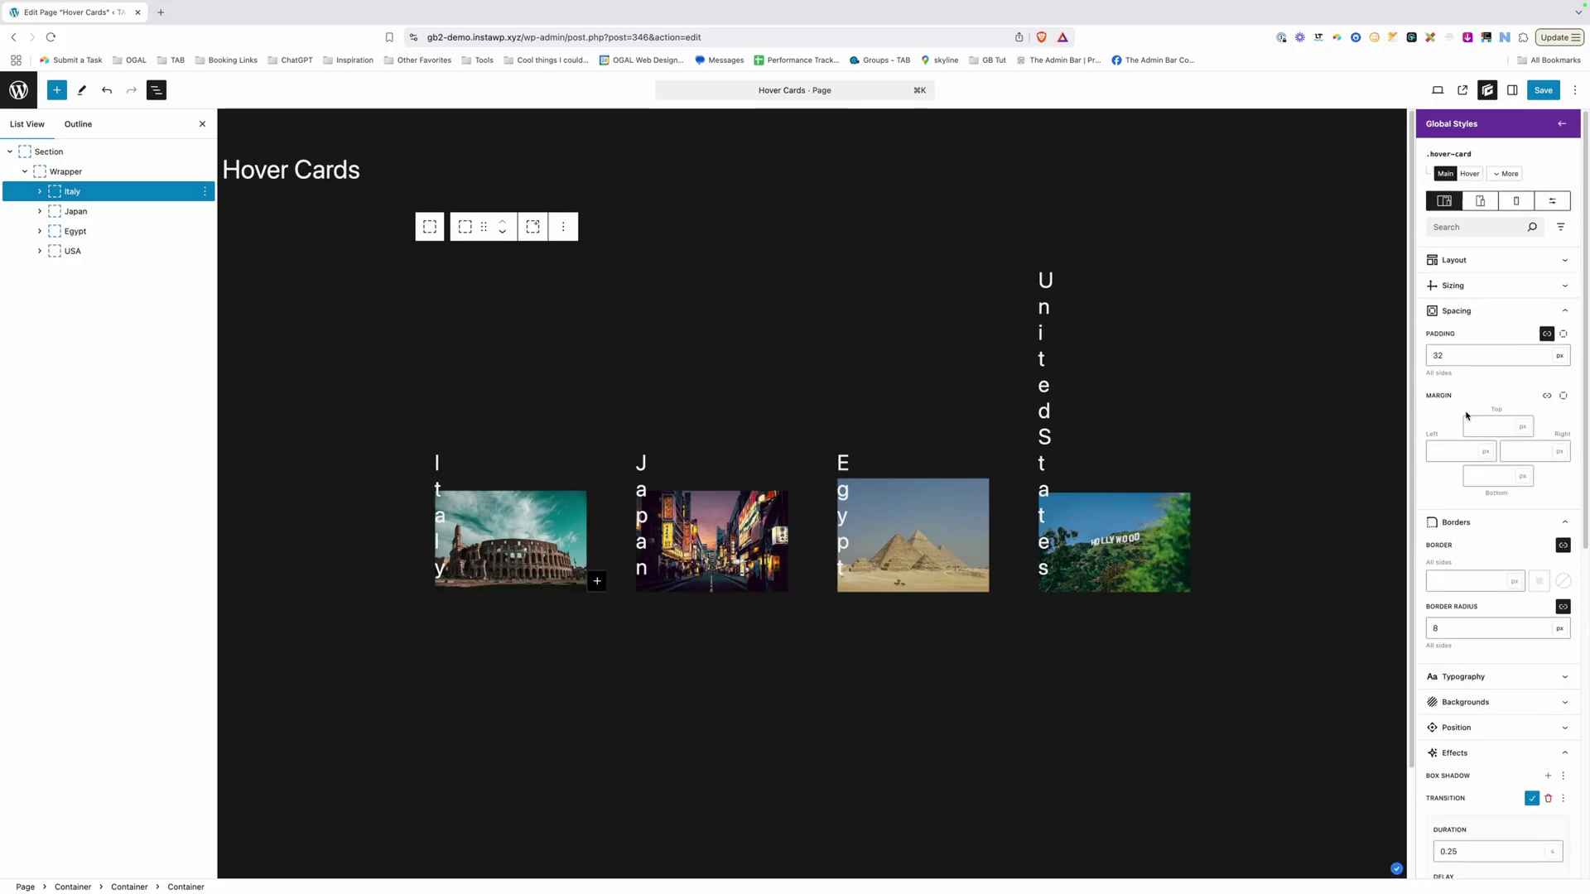
Step: Add a nested 'img' selector under .hover-card to create .hover-card img
click(1505, 174)
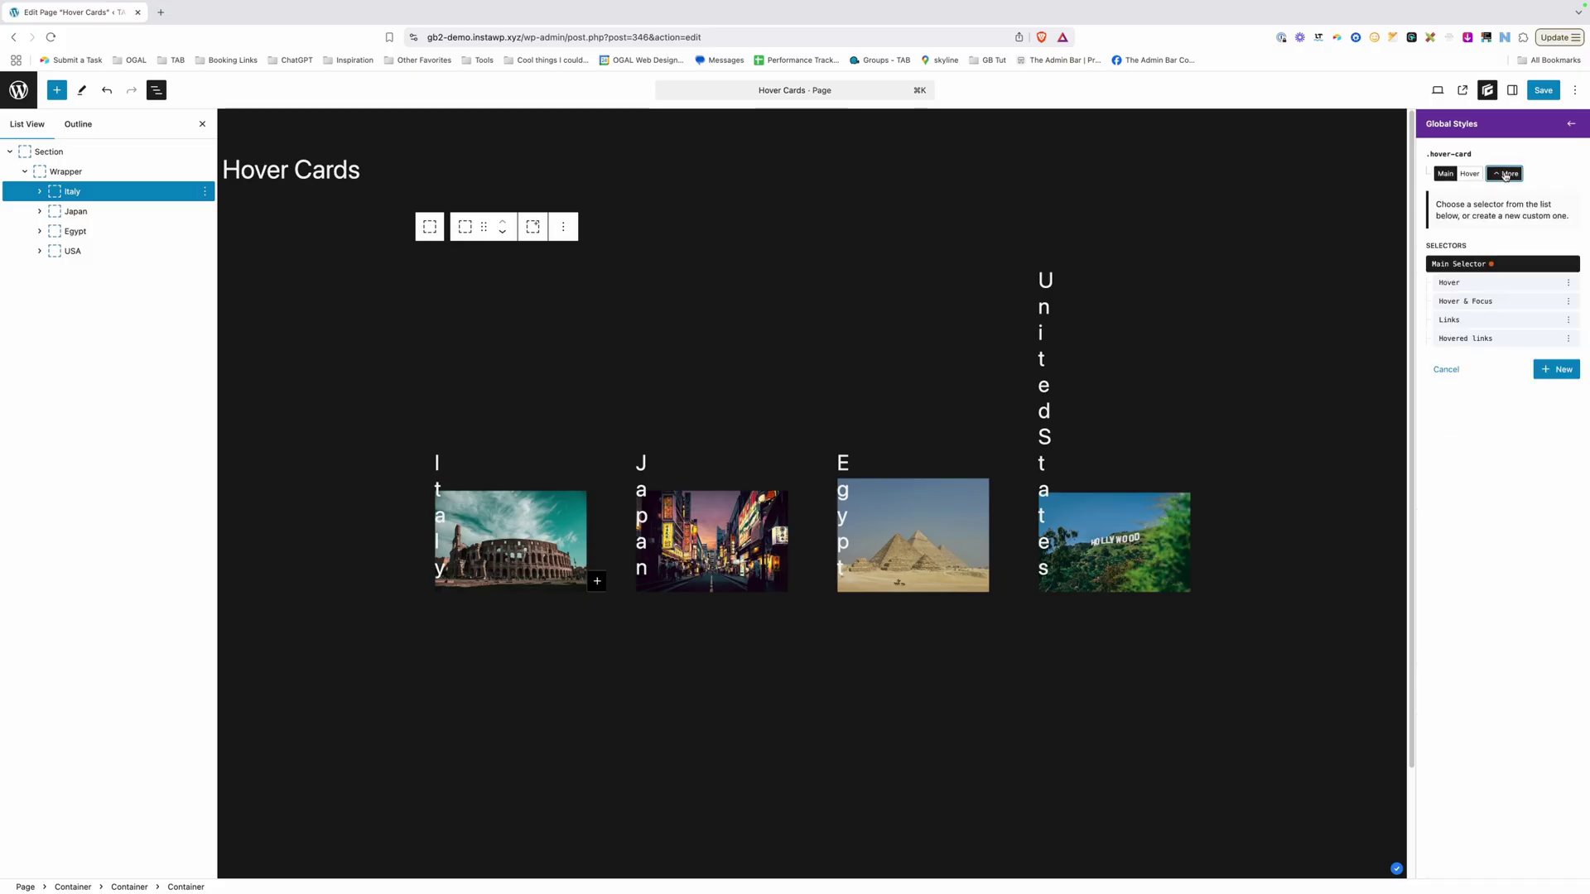
click(1561, 372)
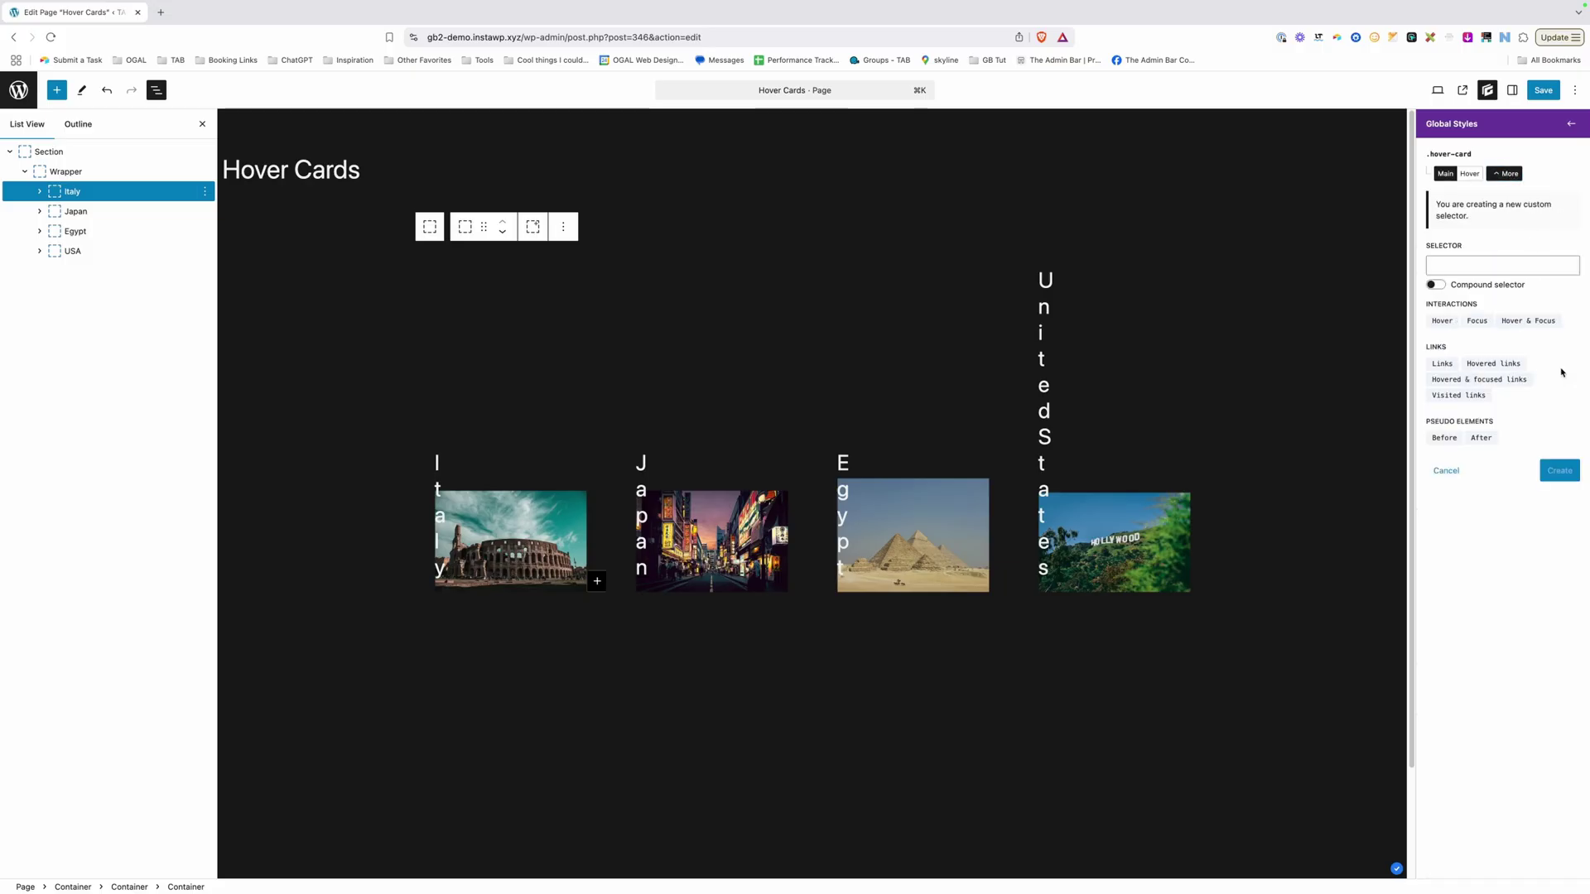
click(1471, 266)
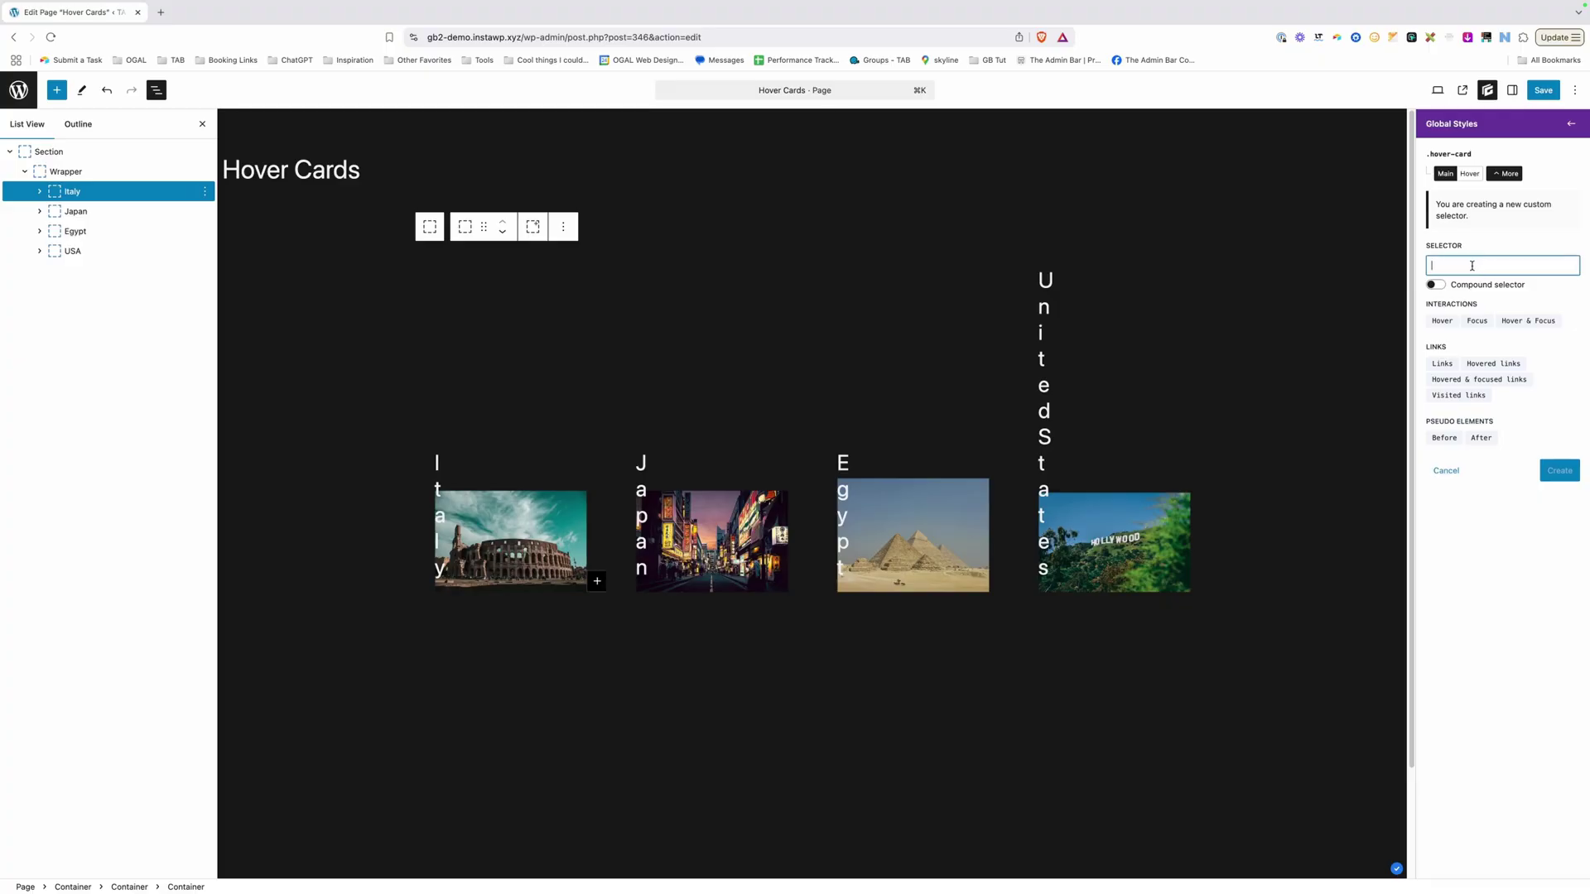
text(img)
click(1553, 471)
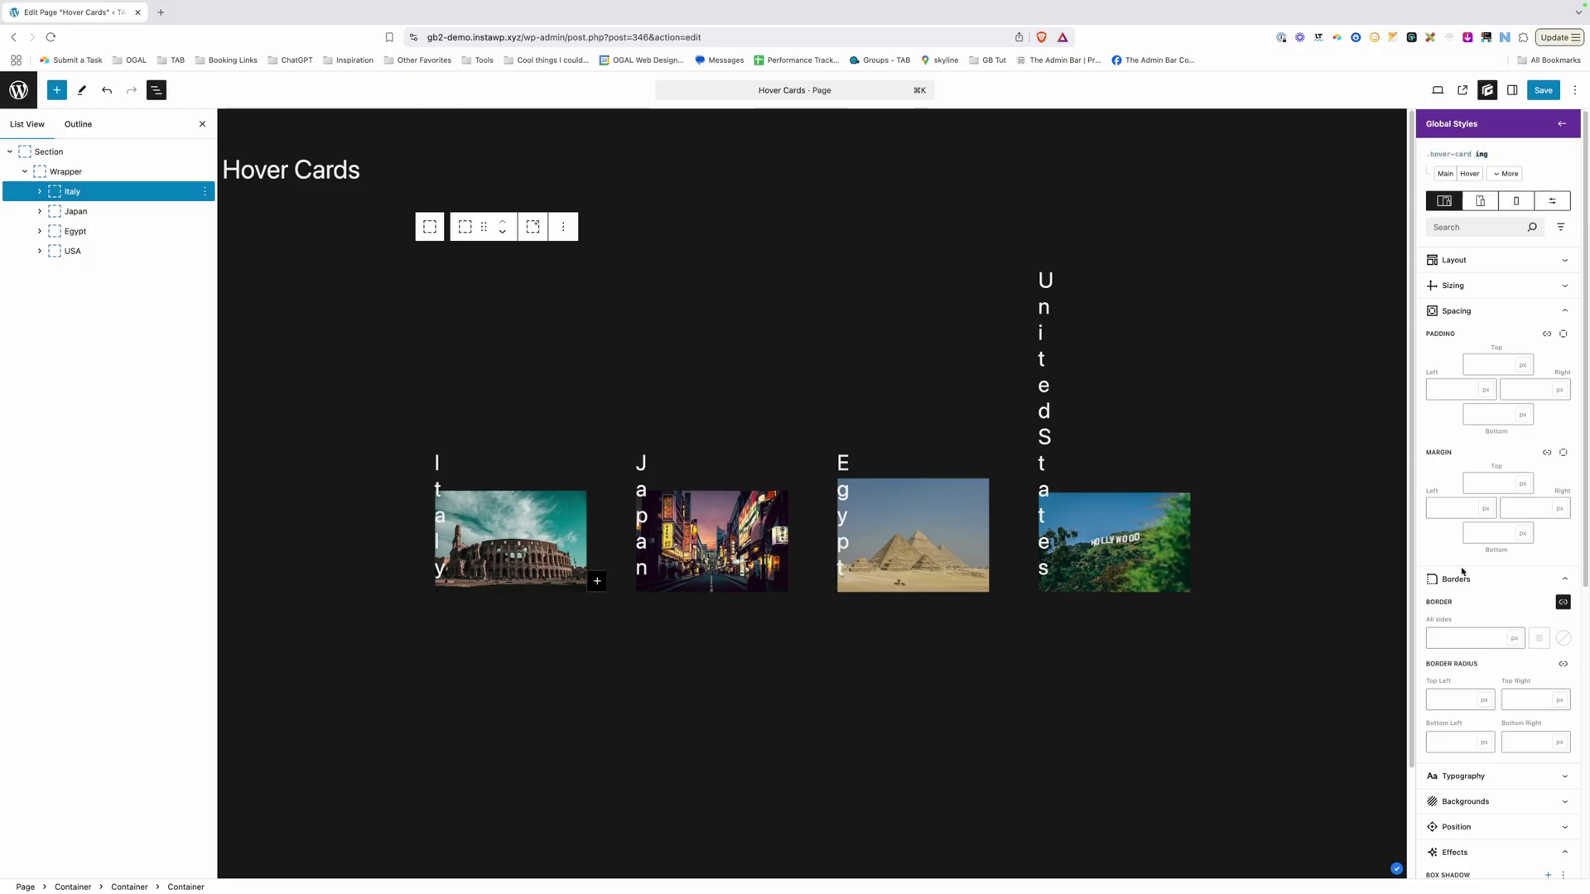
Step: Position the card images absolutely with top, left, right and bottom insets of 0
scroll(1483, 666, down, 5)
click(1456, 619)
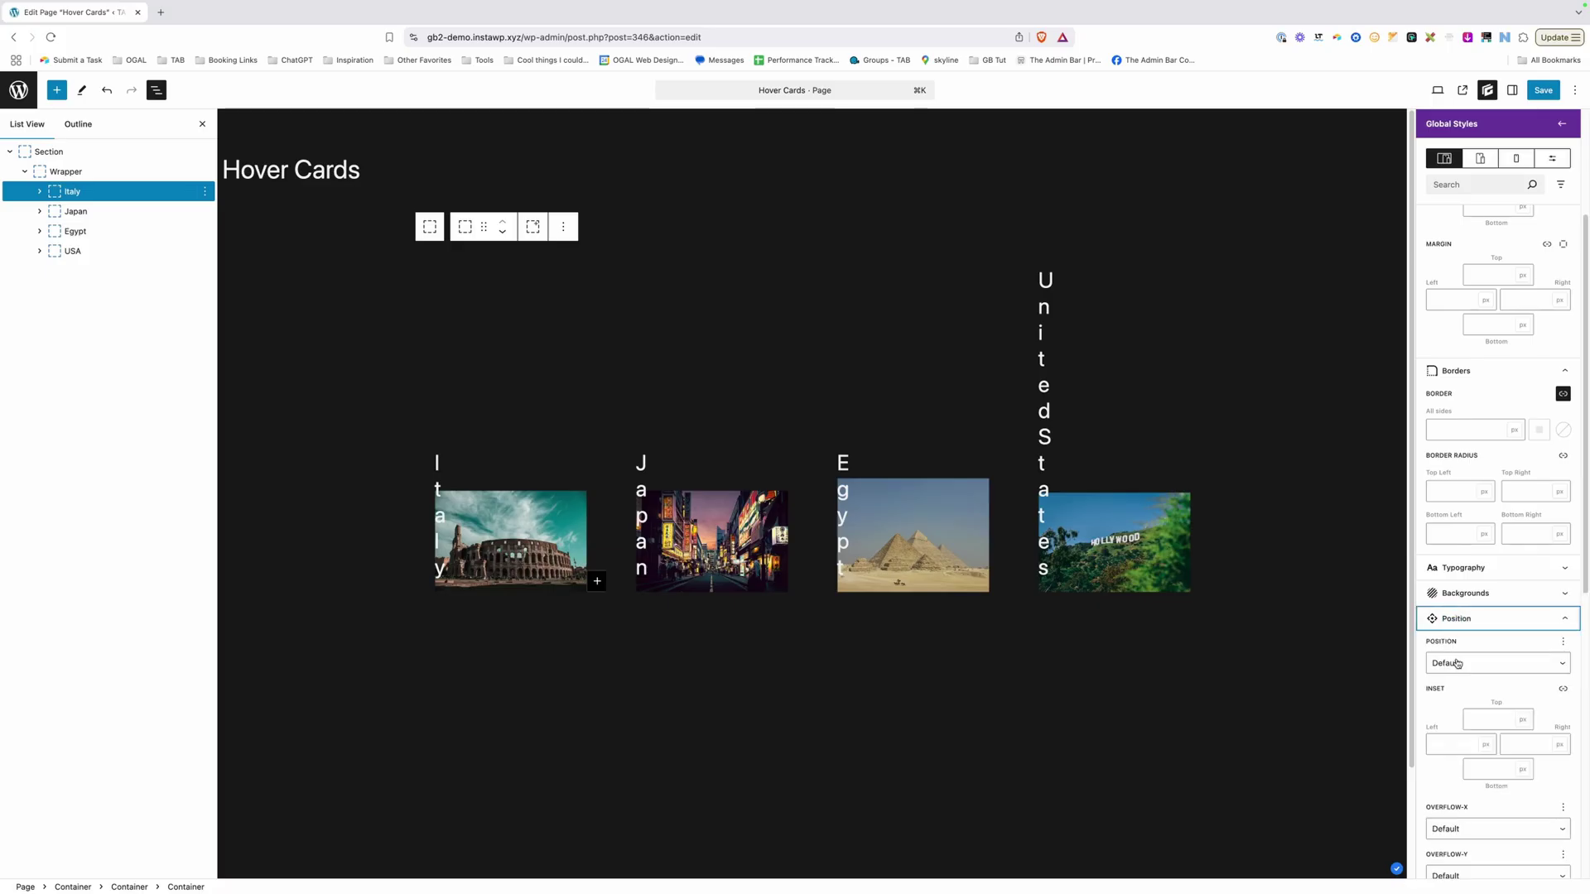
click(1457, 663)
click(1467, 691)
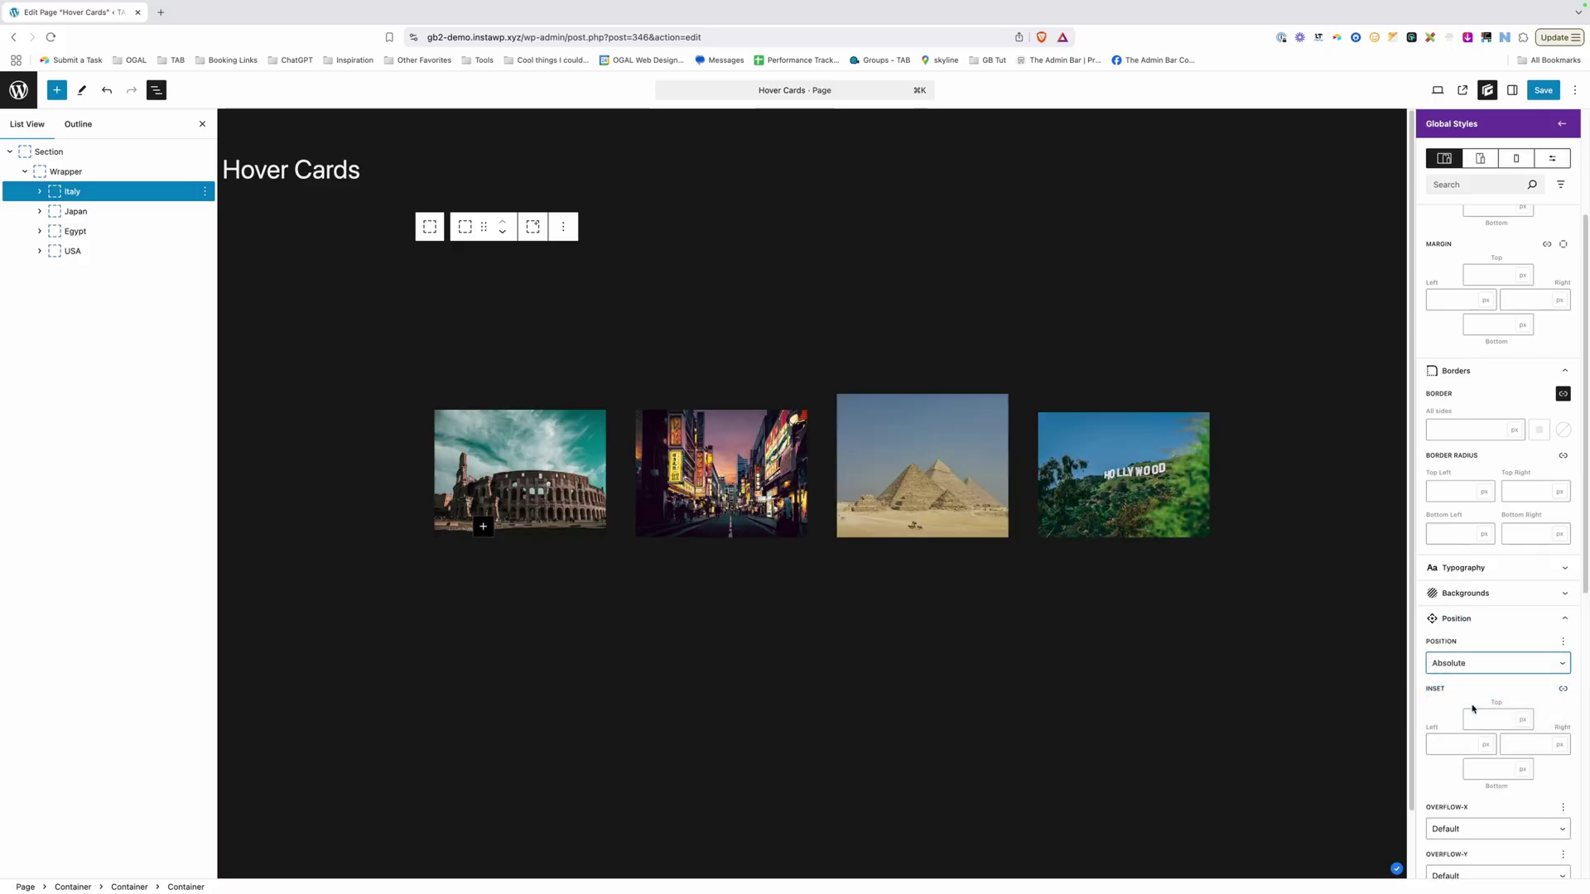
click(1478, 719)
text(0)
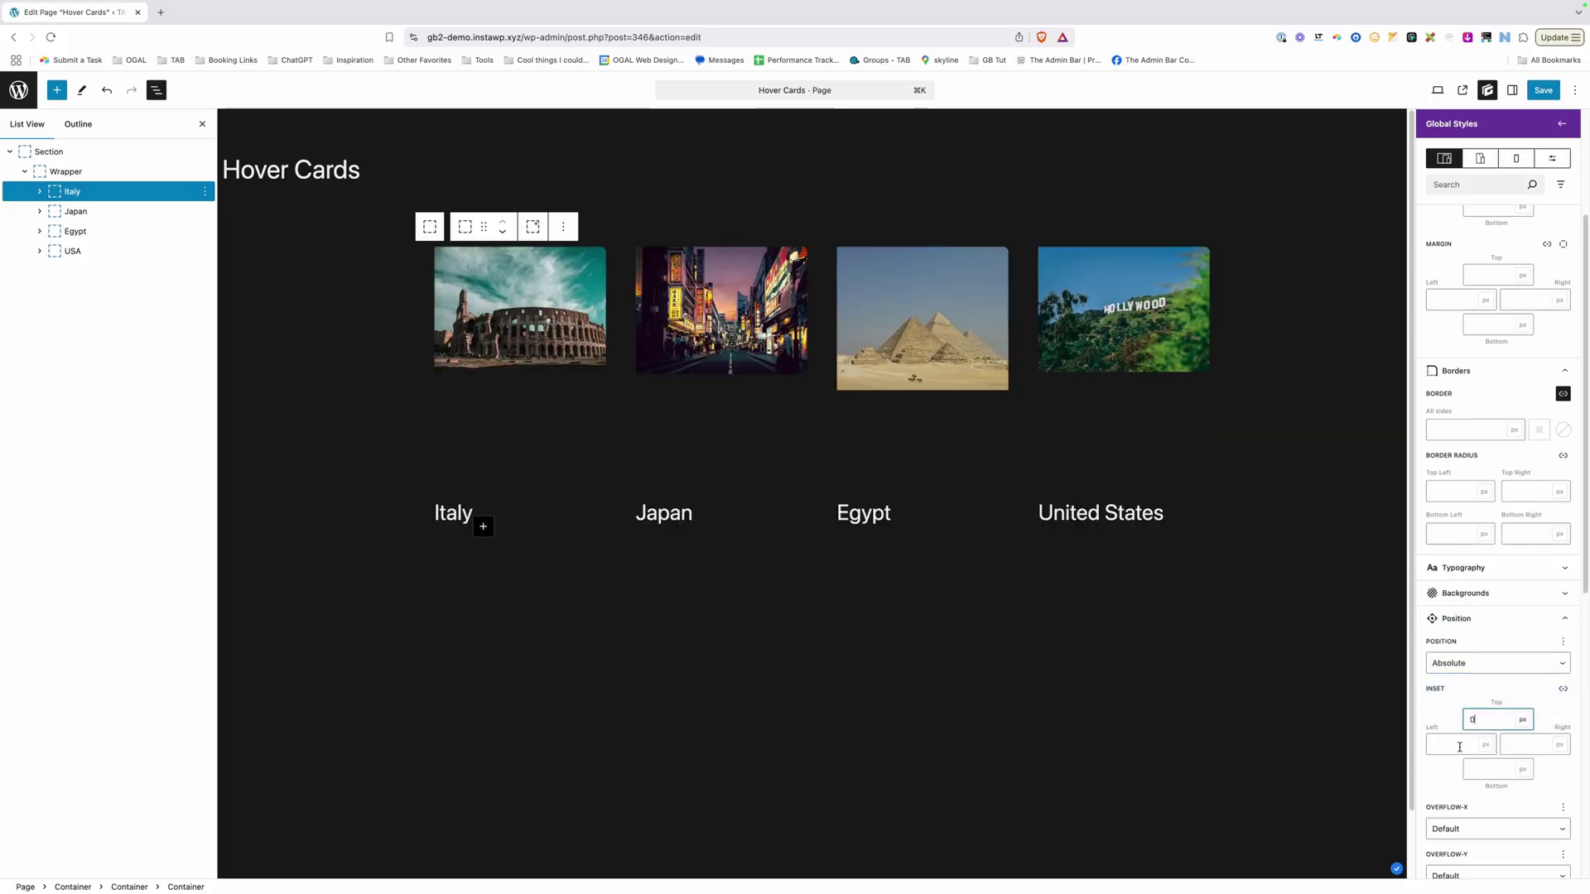
click(1460, 746)
text(0)
click(1524, 744)
text(0)
click(1496, 769)
text(0)
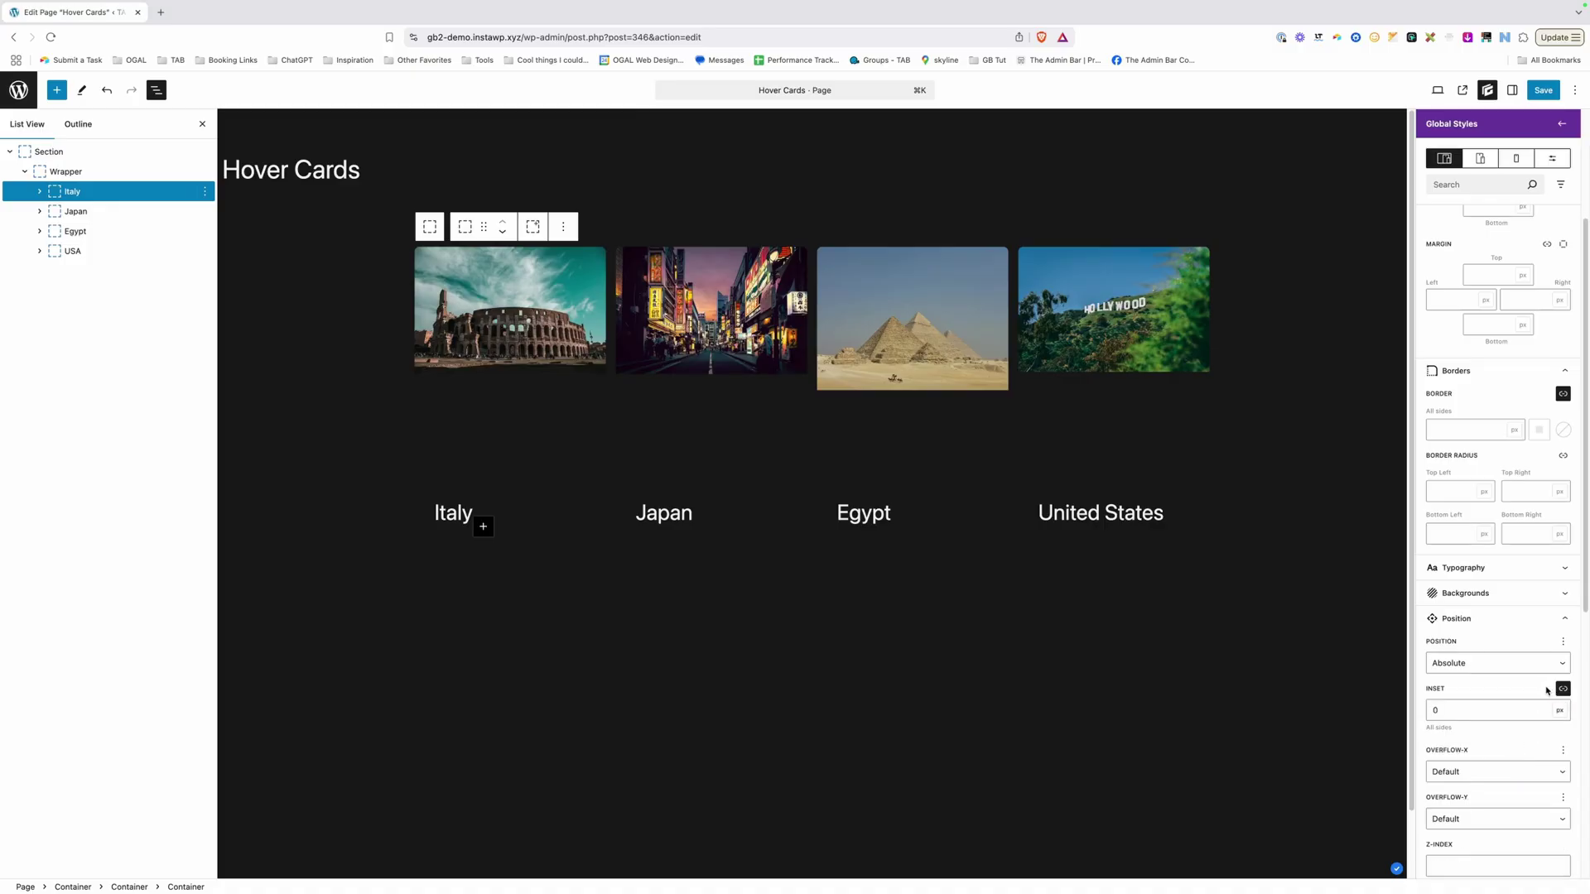
scroll(1523, 619, up, 5)
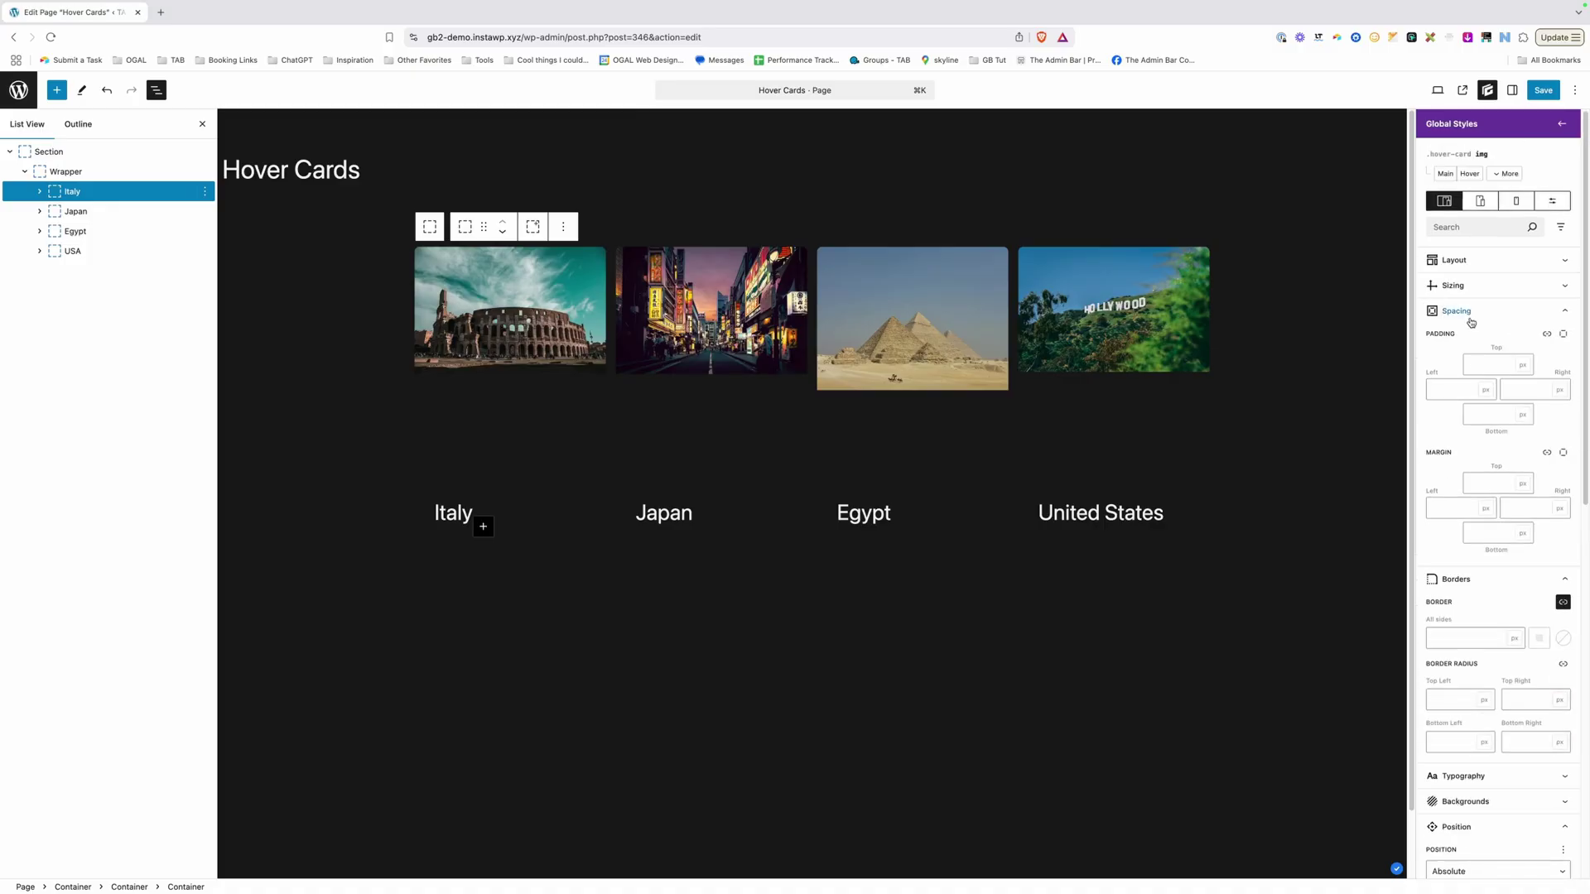
Step: Set the card images' width and height to 100%
click(1477, 287)
click(1459, 331)
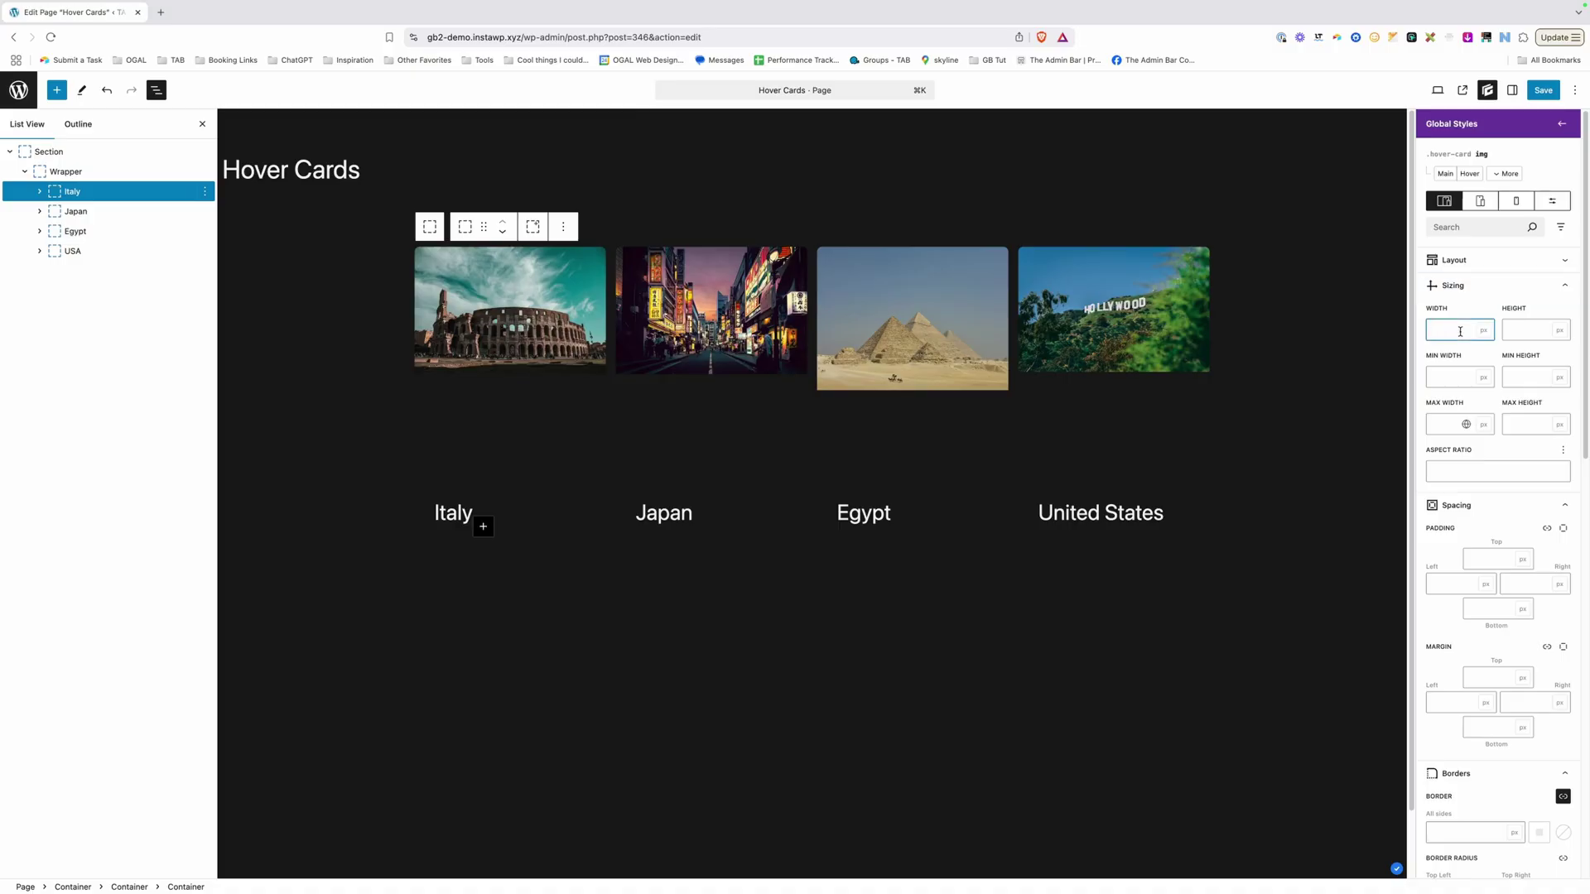
text(100%)
click(1534, 330)
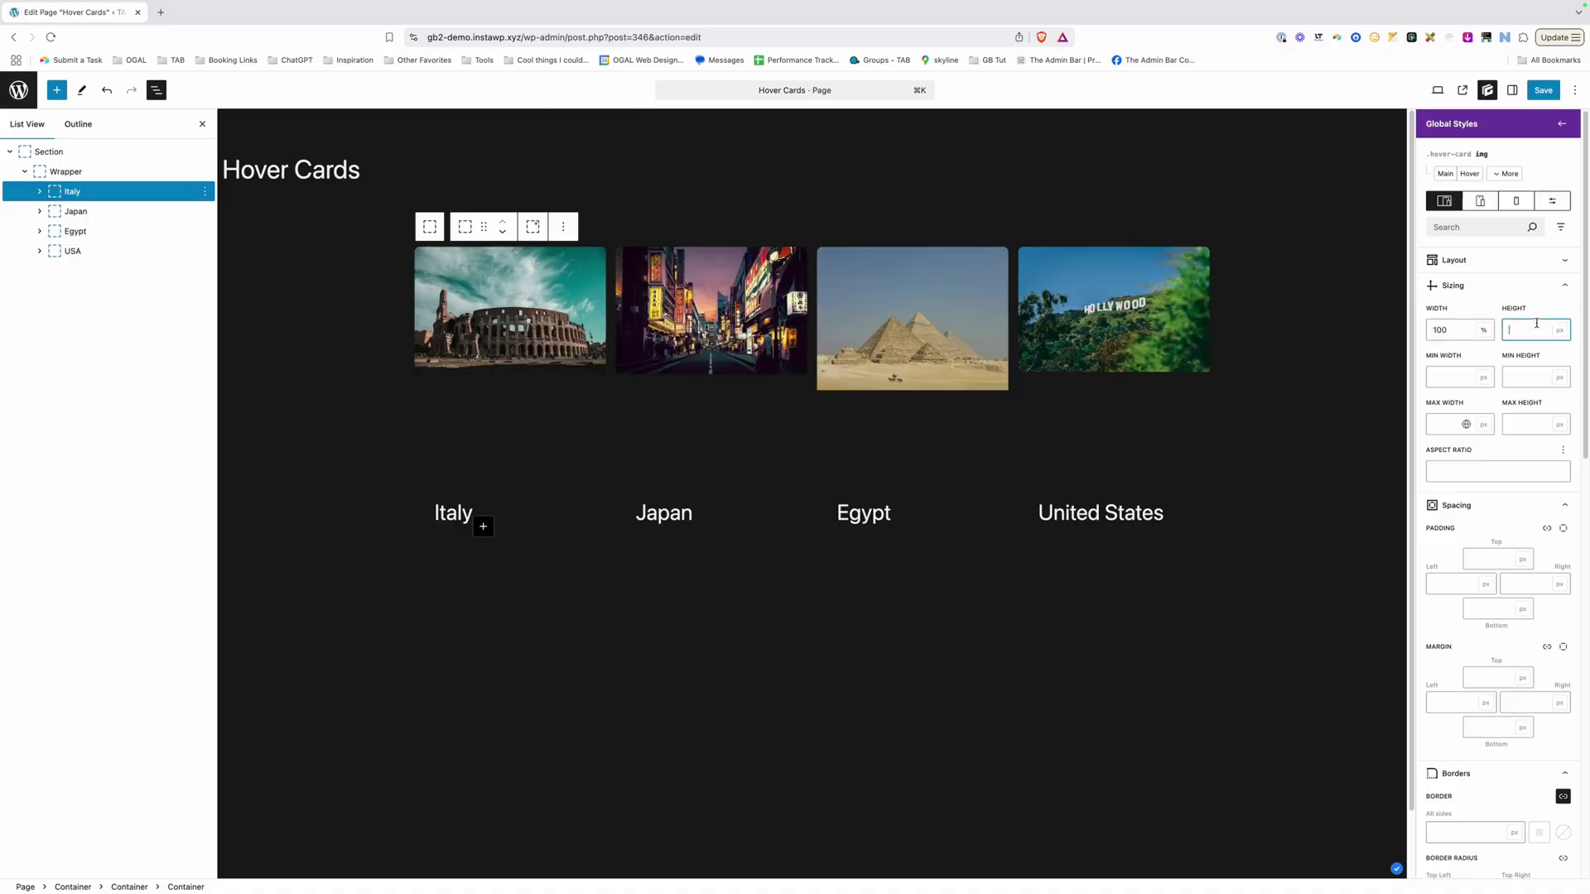
text(100%)
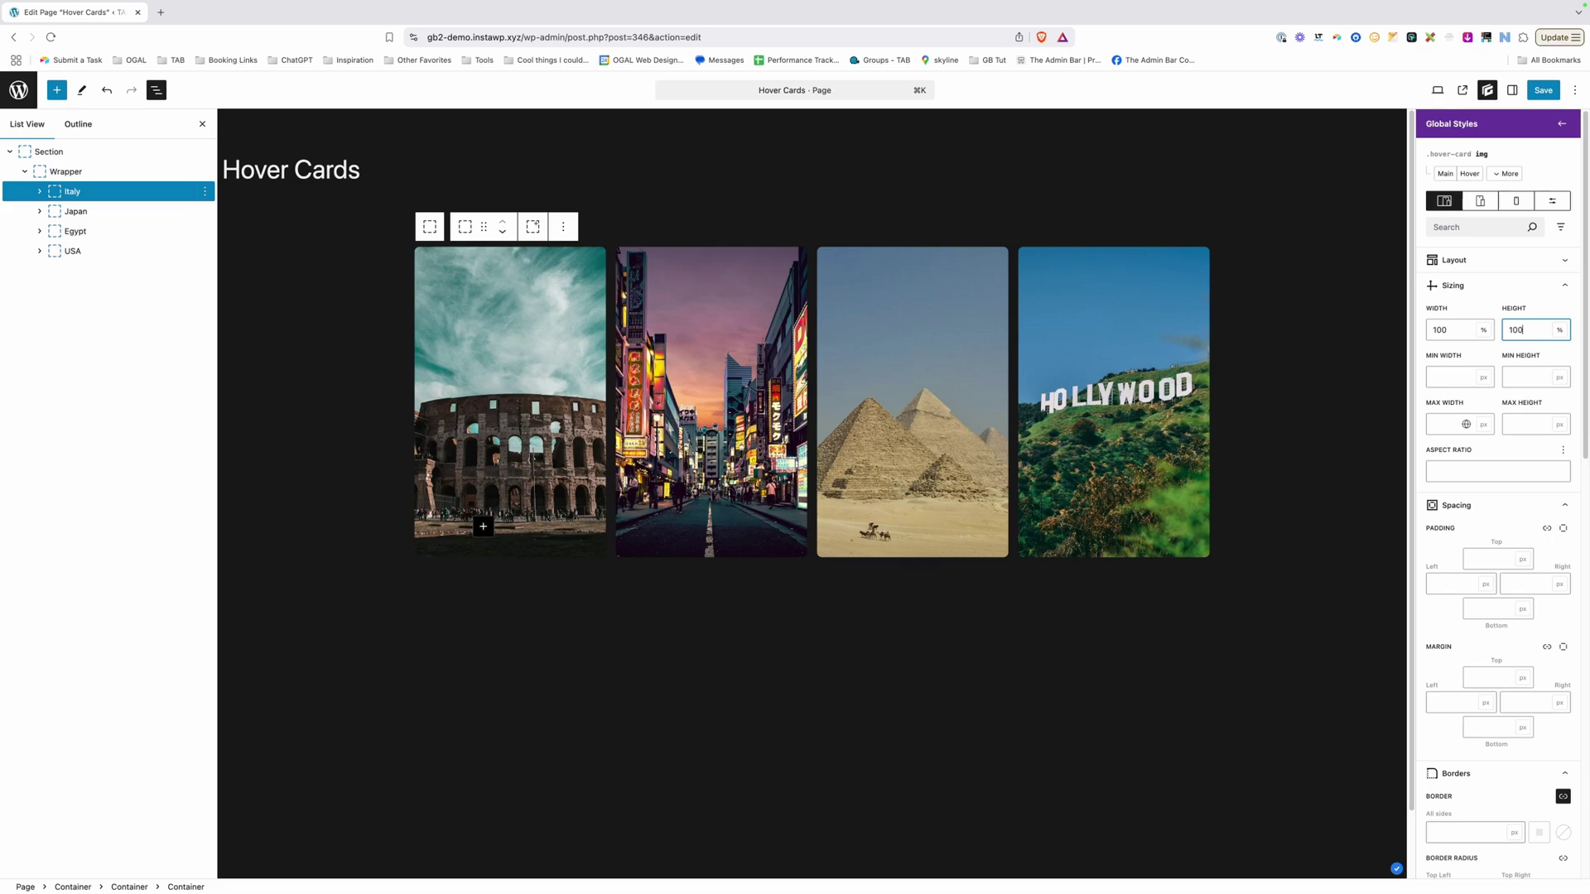
Step: Set the card images' opacity to 40
scroll(1491, 665, down, 10)
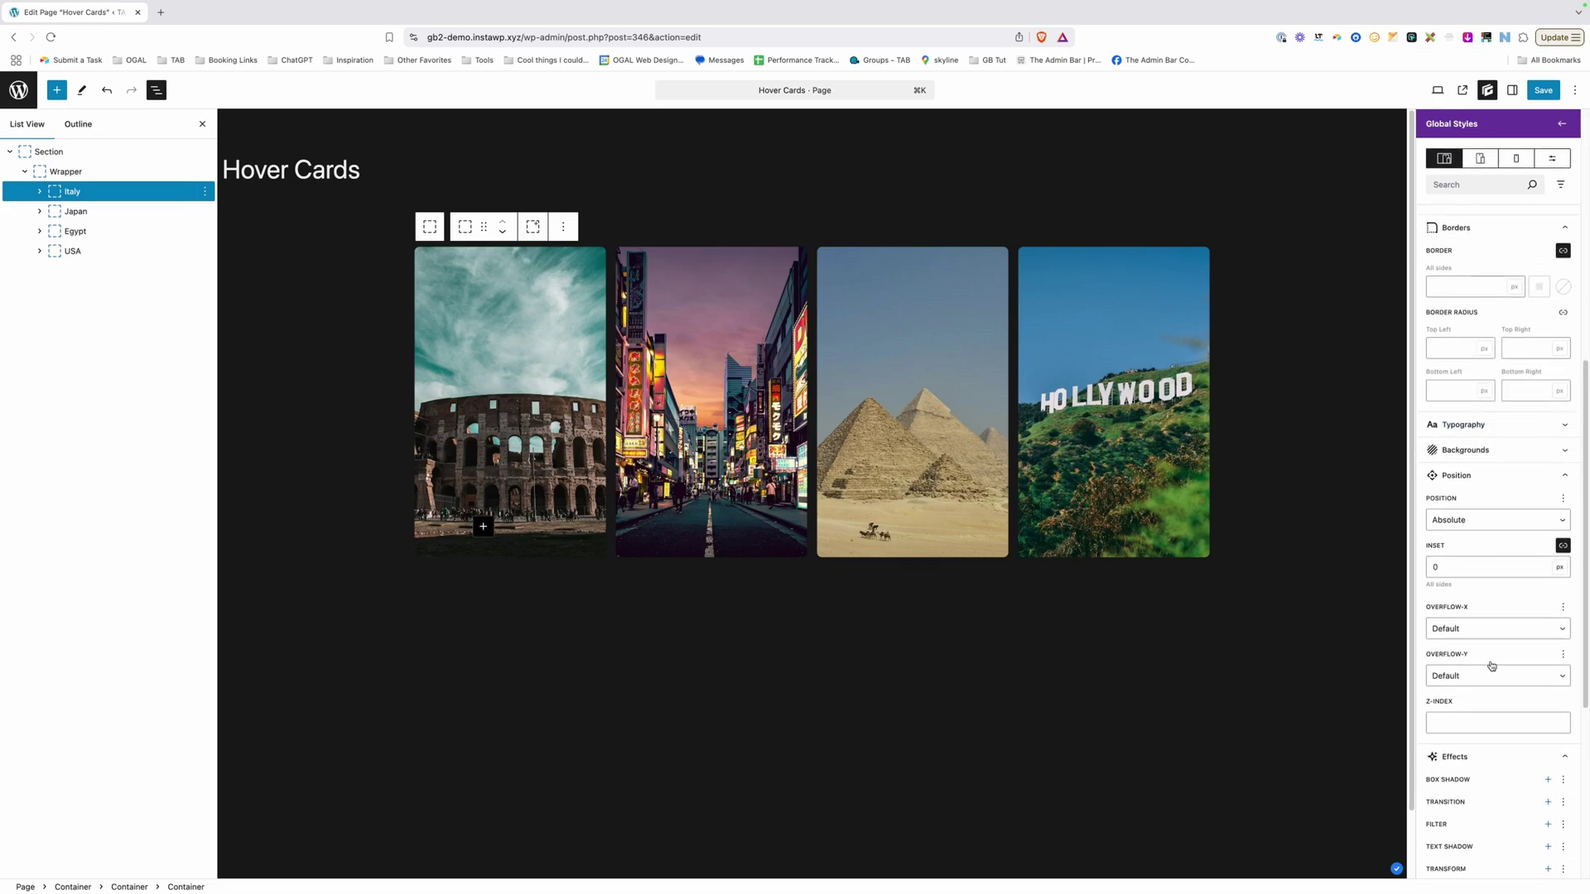
scroll(1491, 665, down, 5)
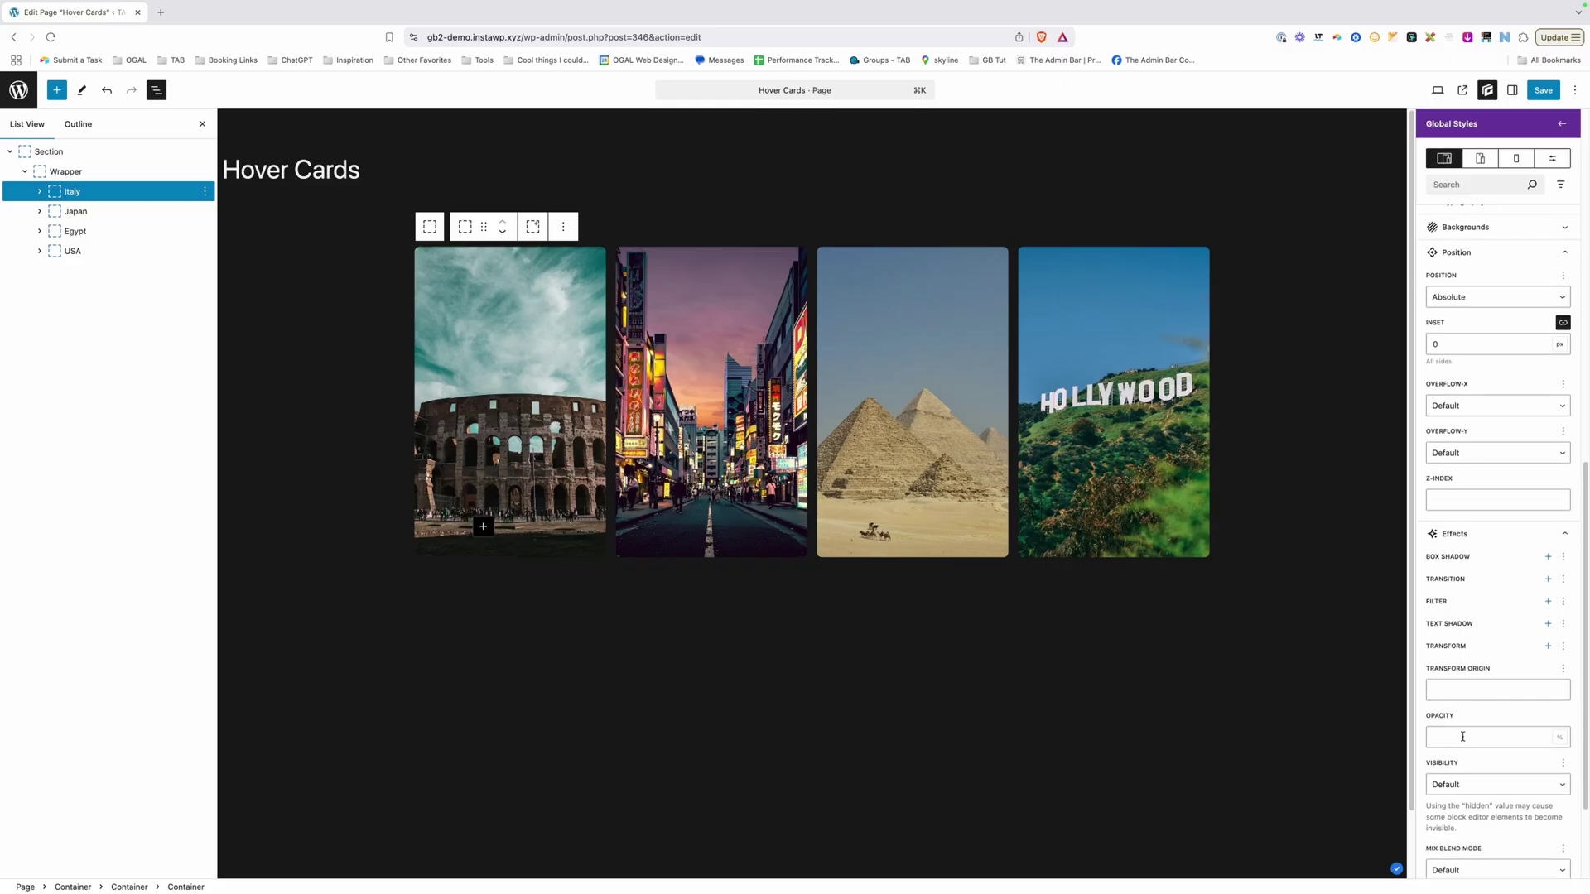
click(1462, 736)
text(40)
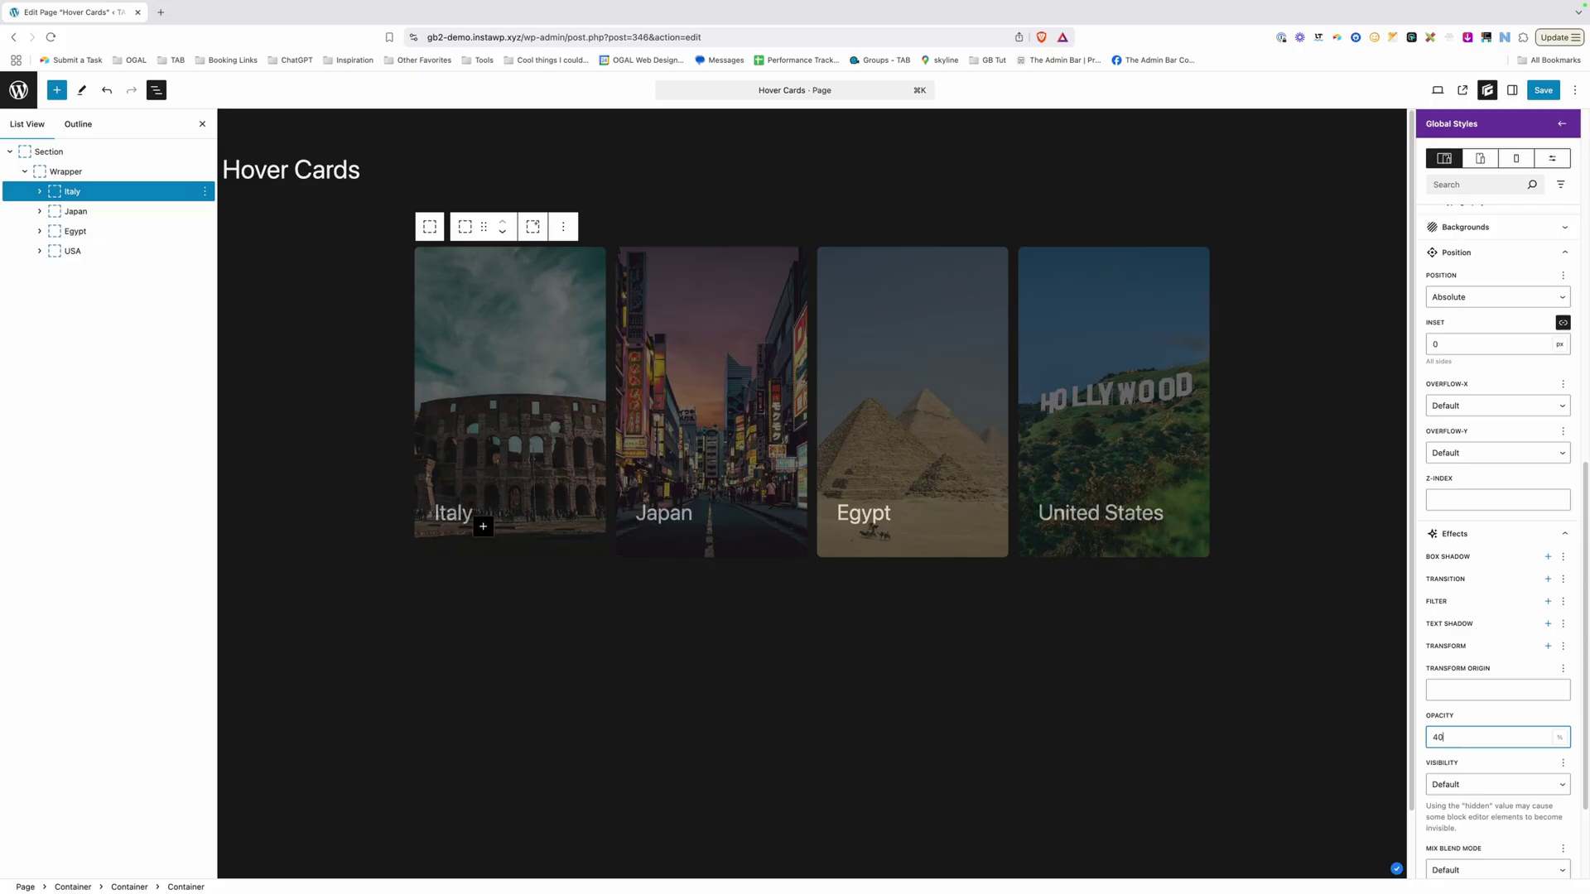
Step: Give the card images z-index 0 and a 0.25s ease-in-out transition, then return to the main .hover-card selector
click(1448, 502)
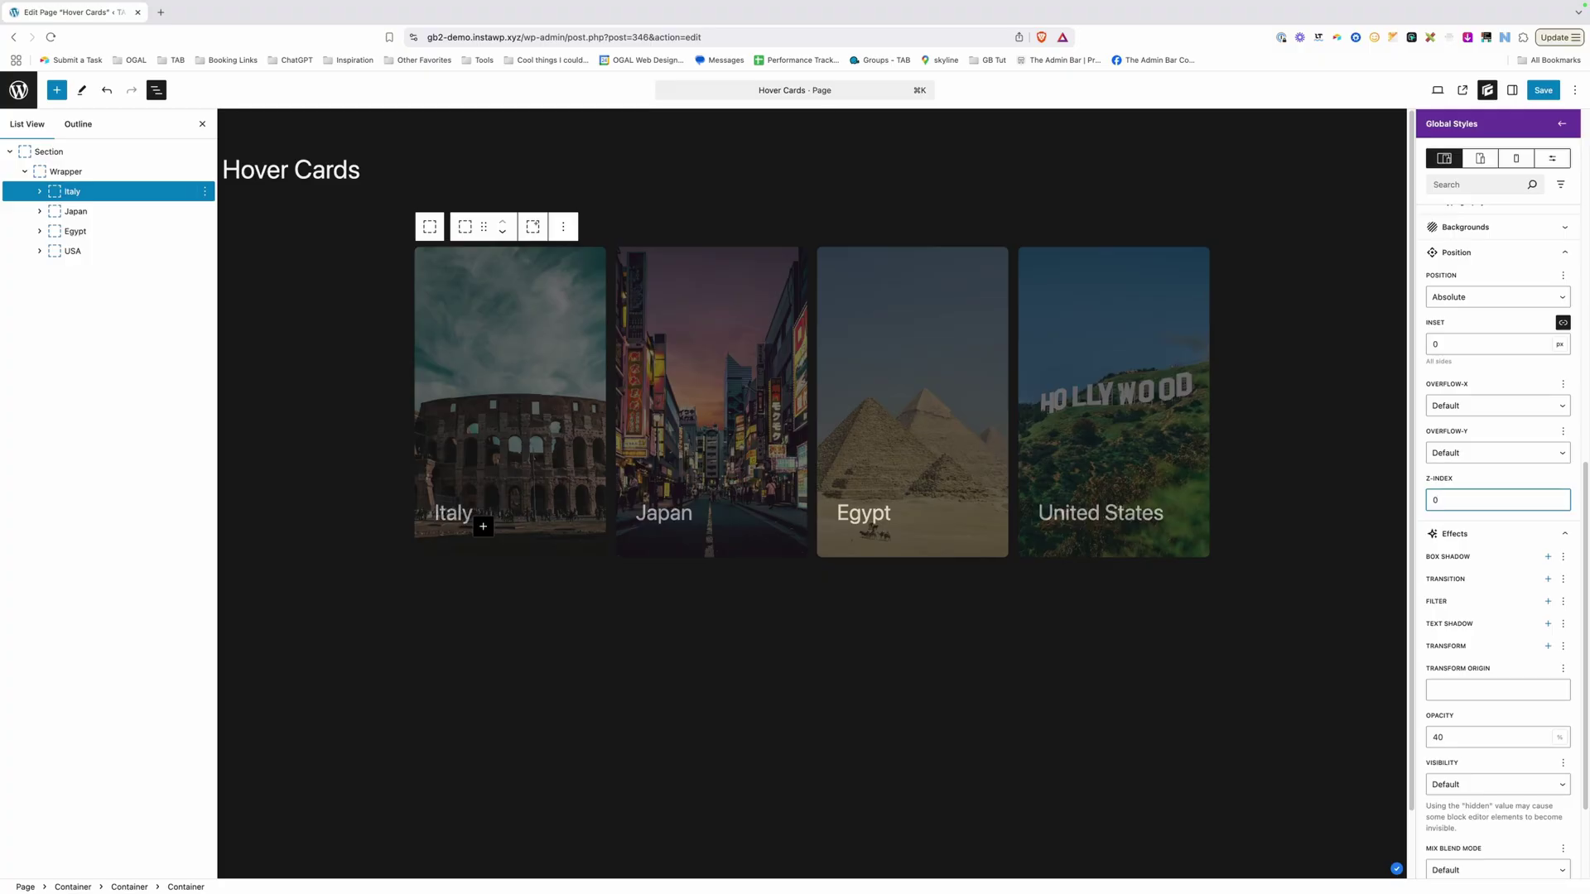
click(1548, 579)
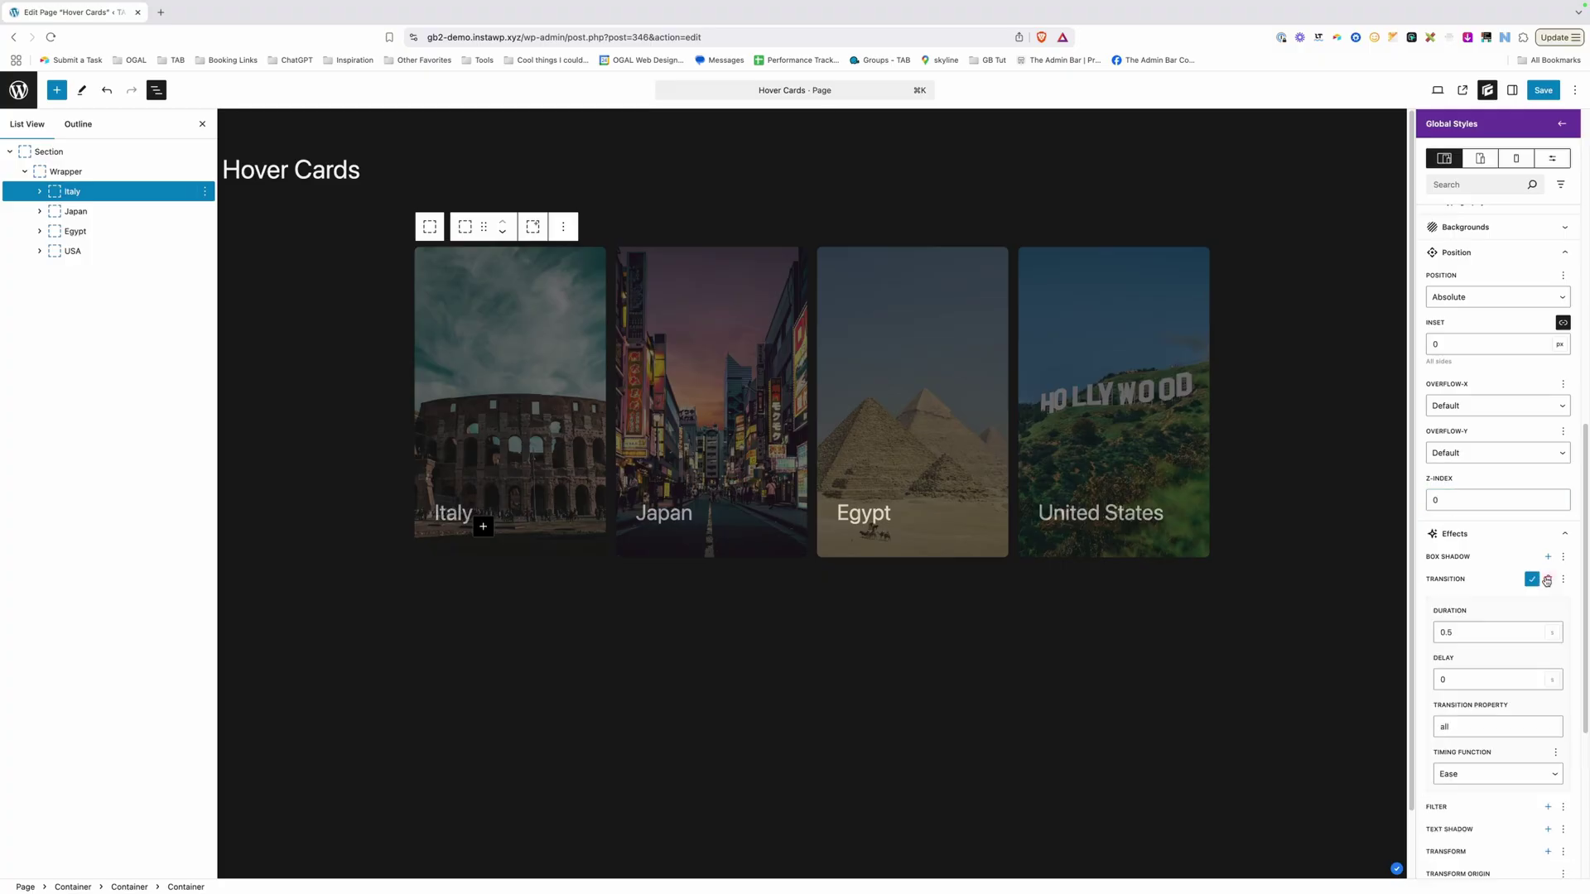
click(1449, 633)
text(2)
click(1474, 776)
click(1474, 837)
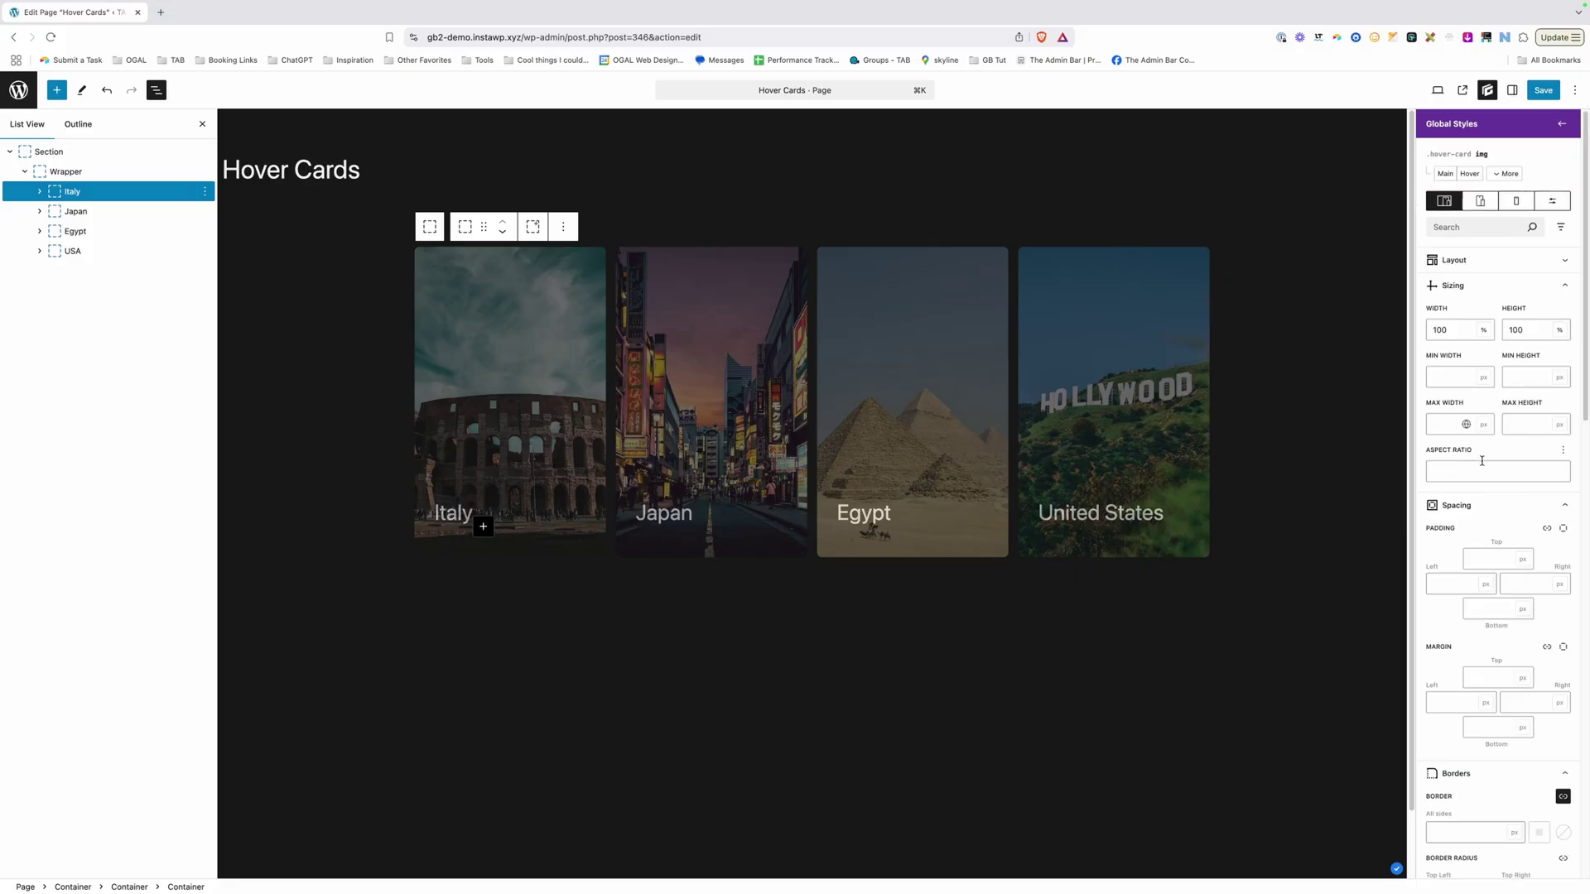
click(1444, 173)
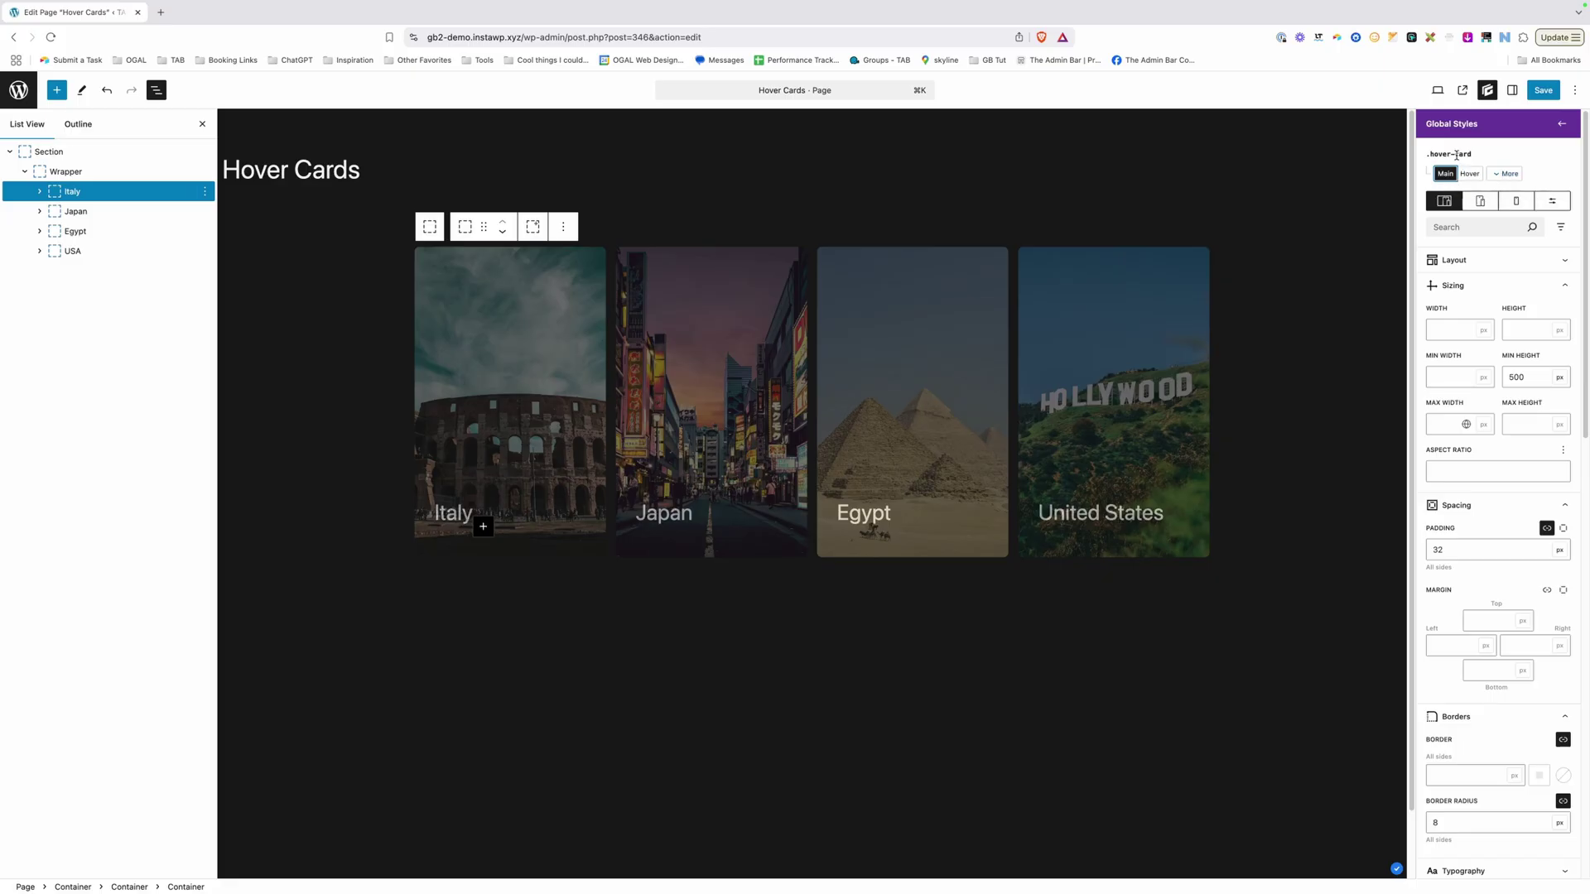
click(1505, 173)
Step: Add a new nested 'h2' selector under .hover-card for the card titles
click(1545, 389)
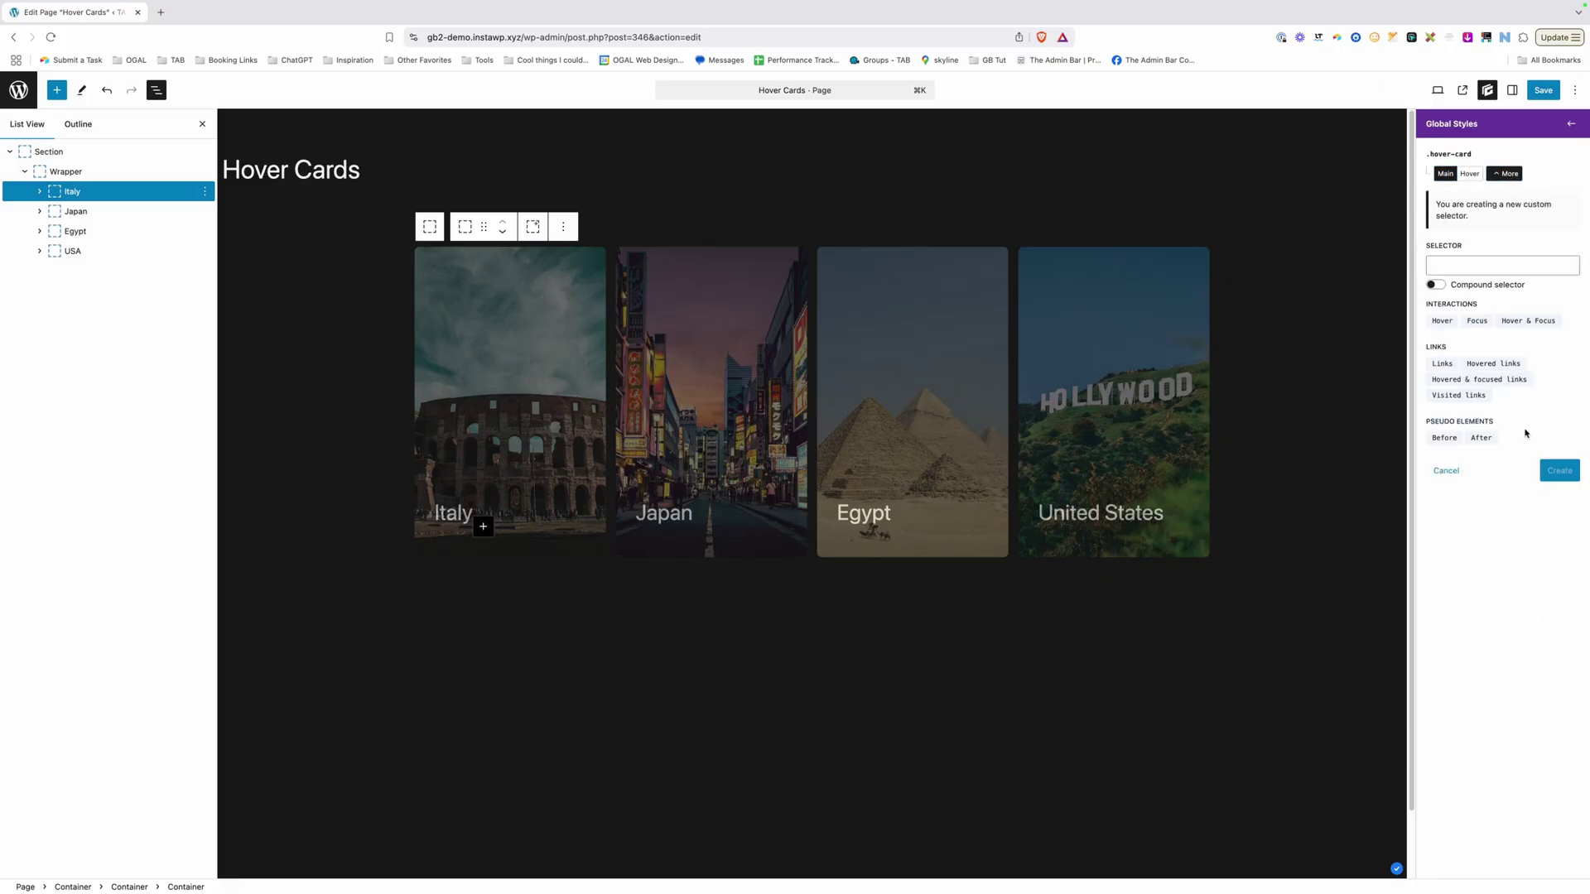
click(1460, 261)
text(h2)
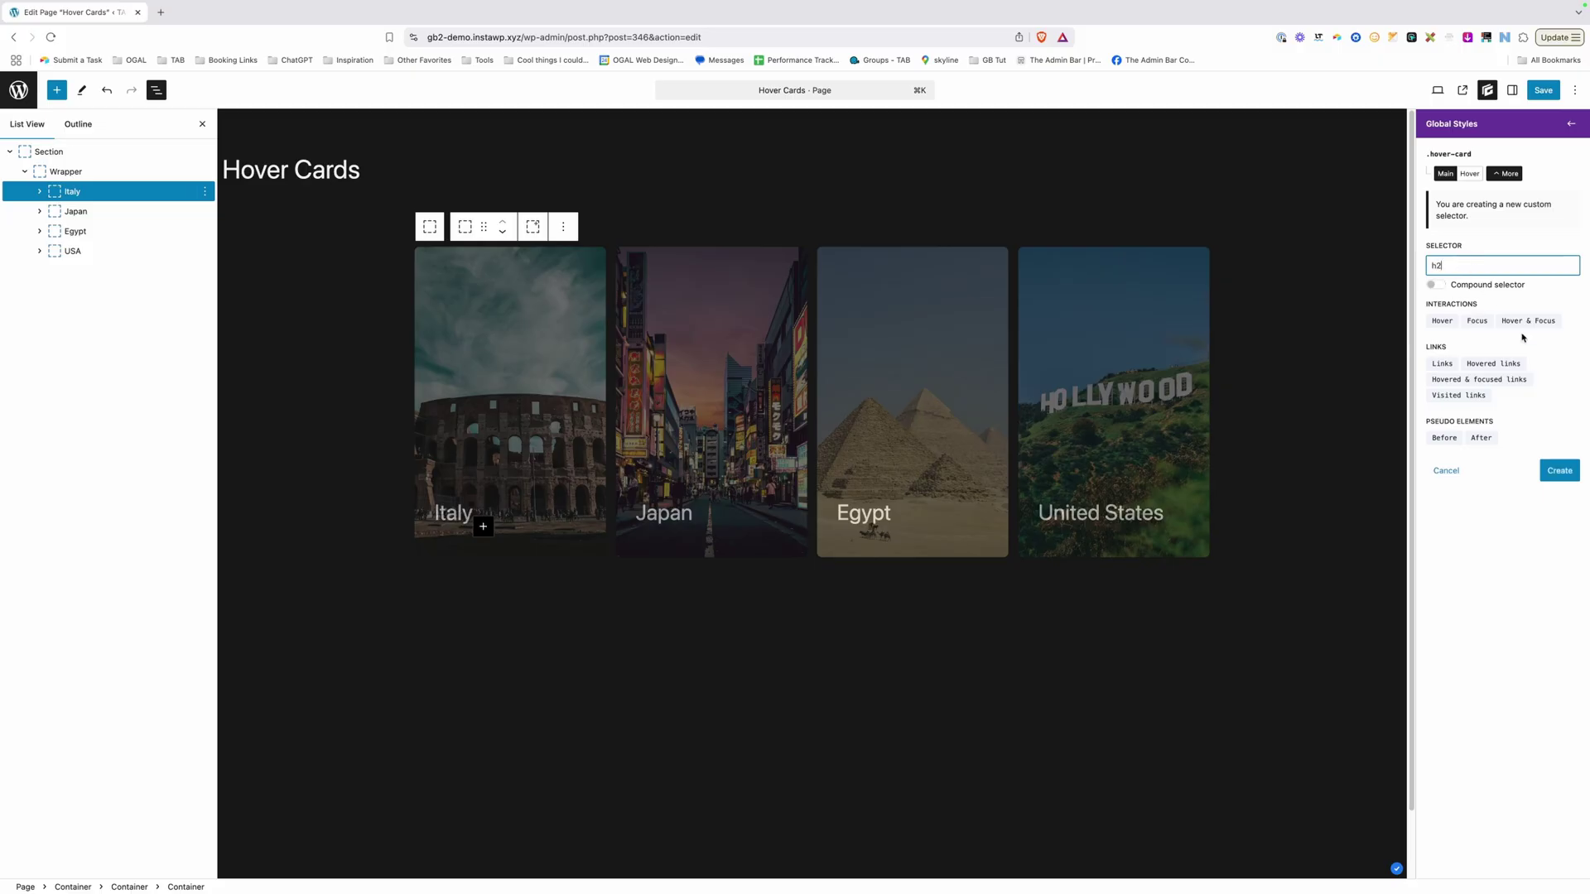
click(1557, 470)
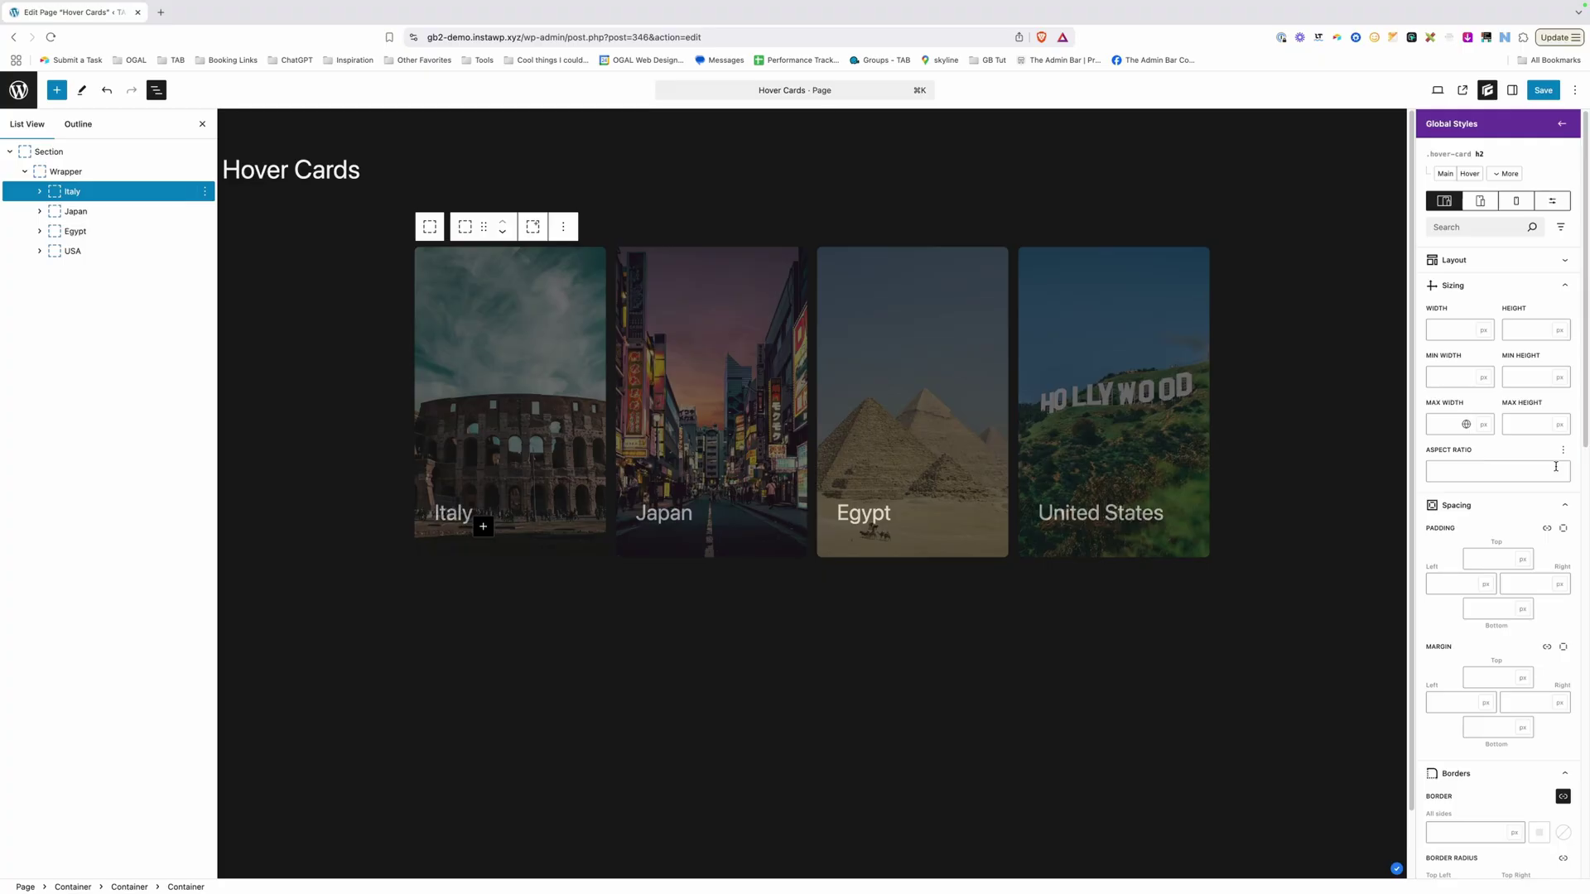
Step: Set the .hover-card h2 titles to bottom margin 0, min width max-content, and z-index 1
click(1496, 725)
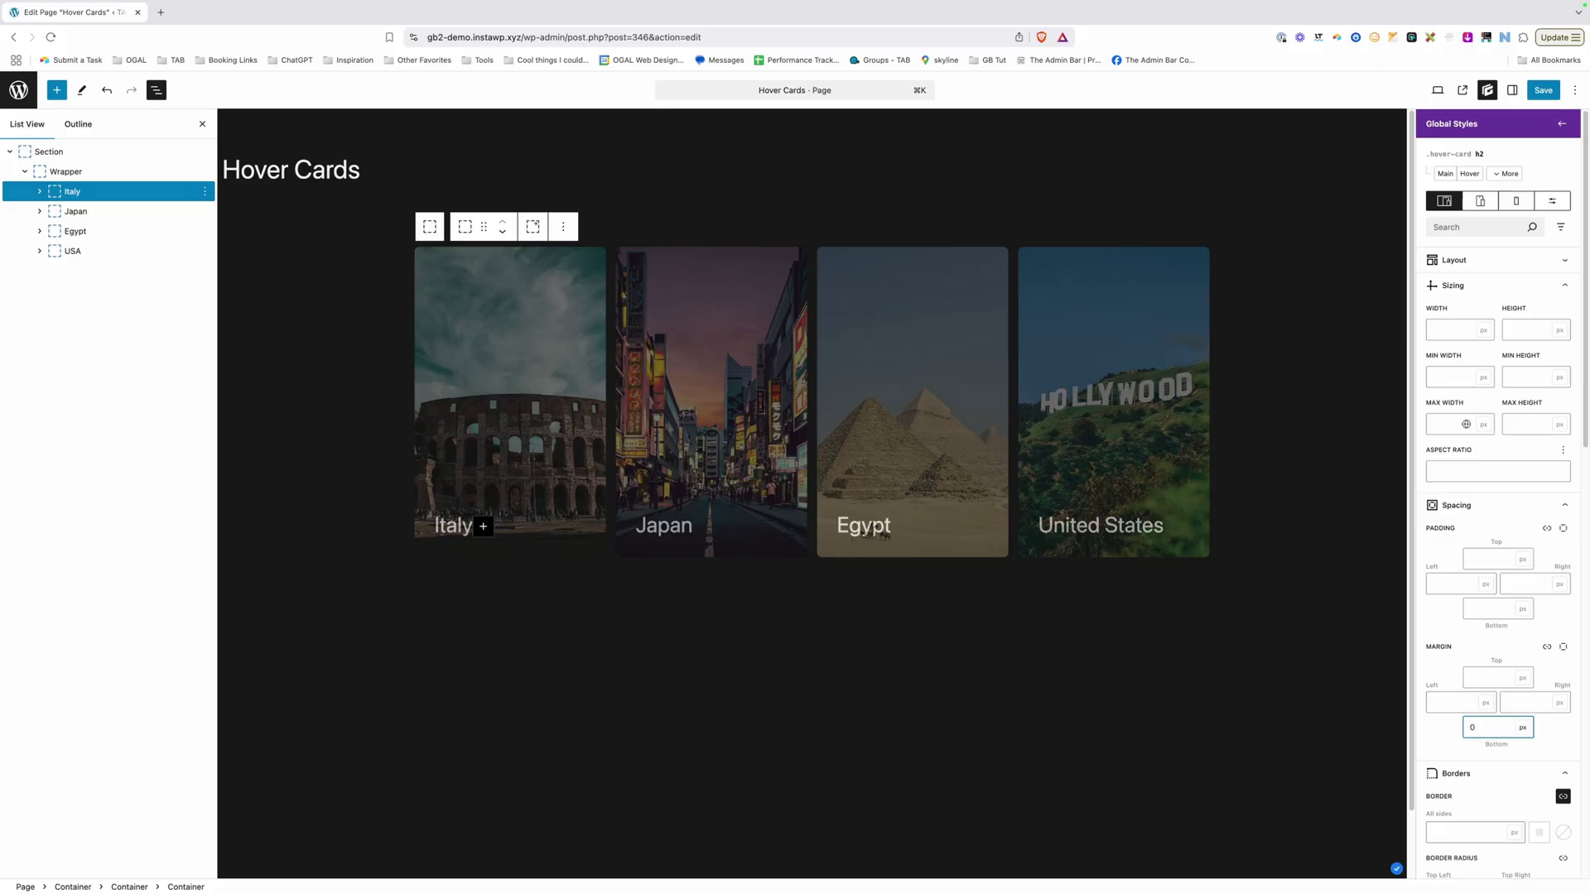
click(1454, 380)
text(max-content)
scroll(1458, 463, down, 10)
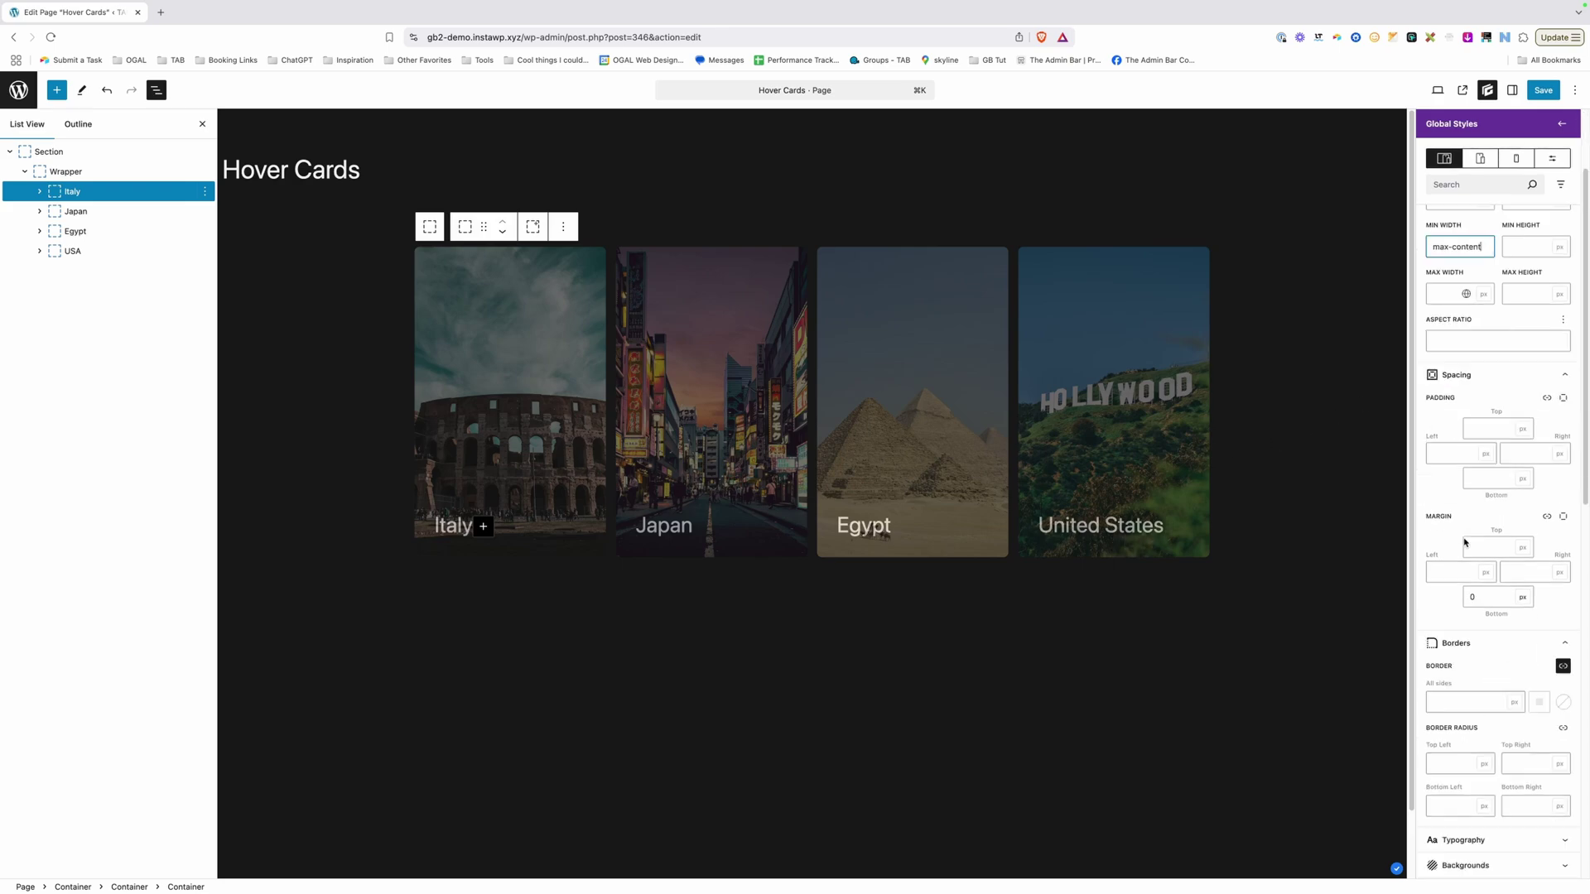
scroll(1474, 551, down, 2)
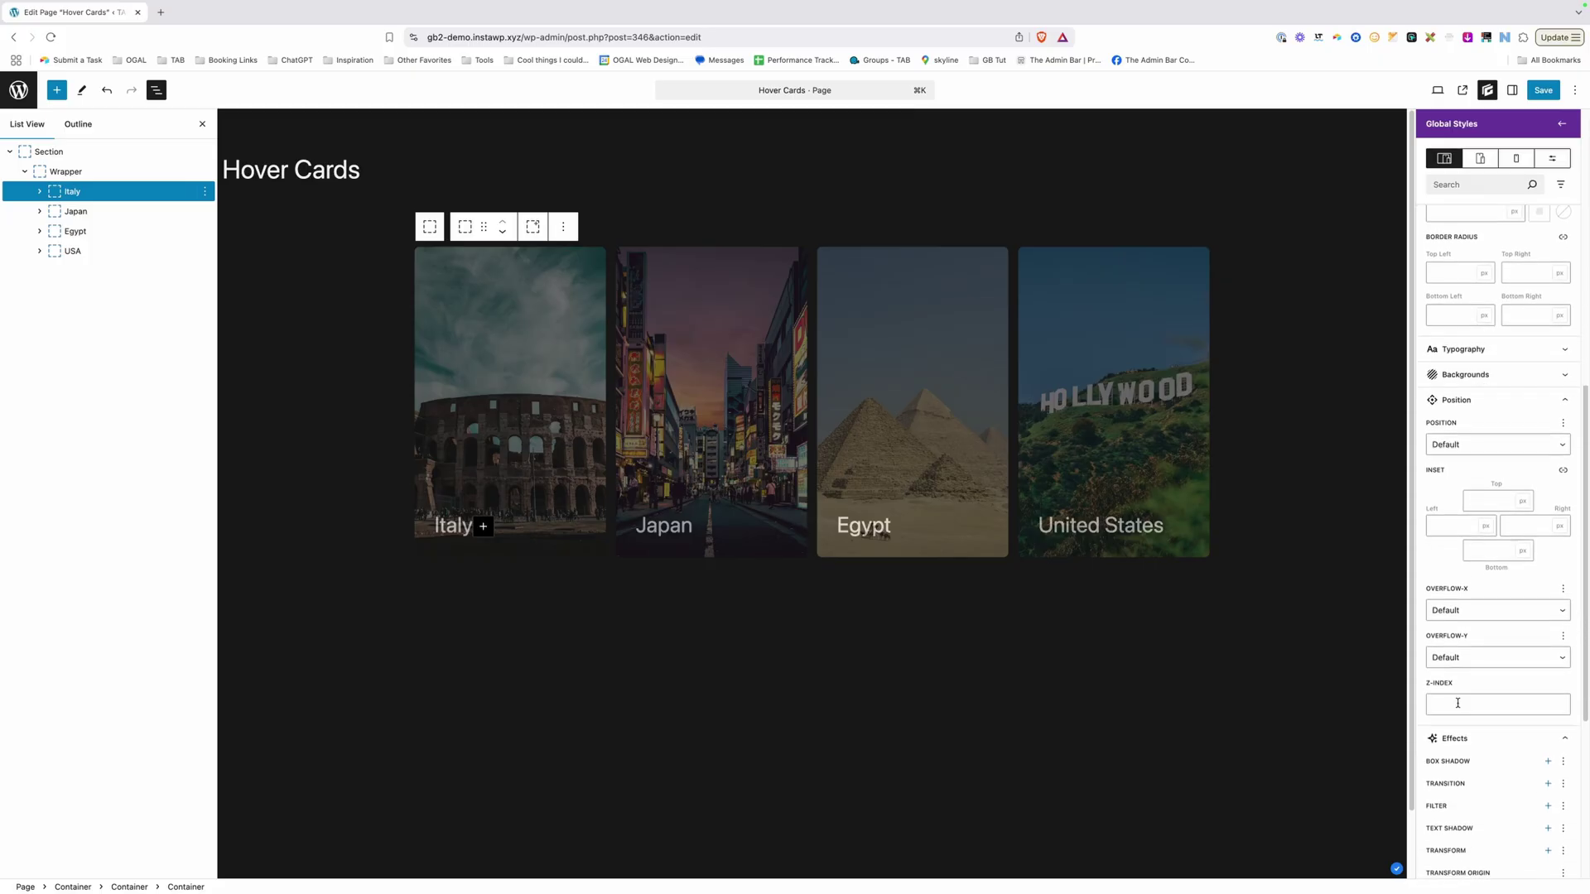
click(1459, 705)
text(1)
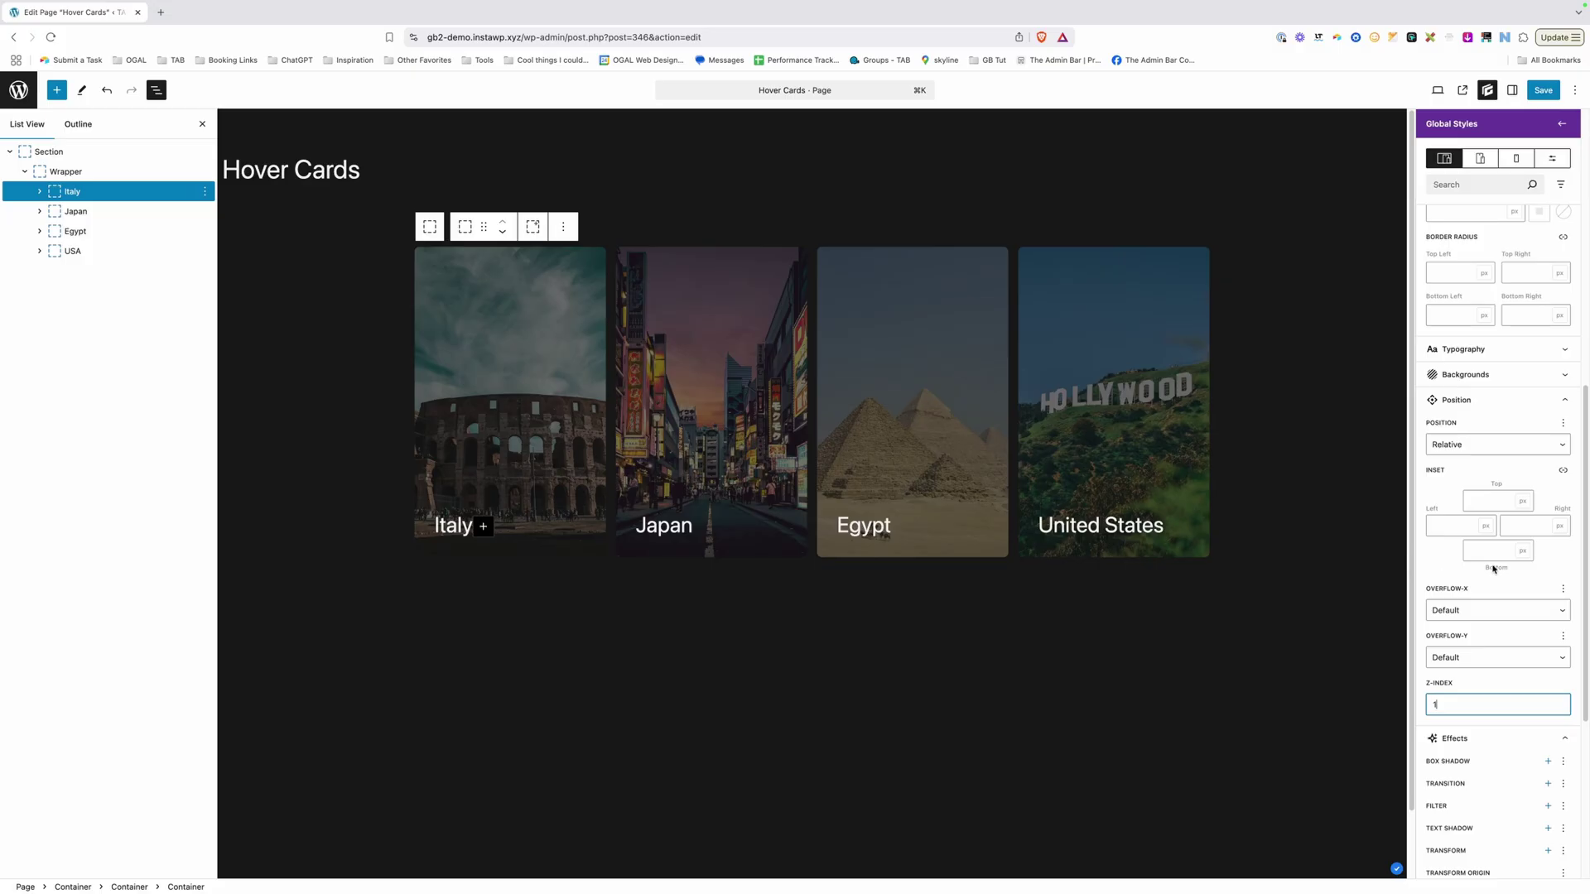
scroll(1495, 572, down, 5)
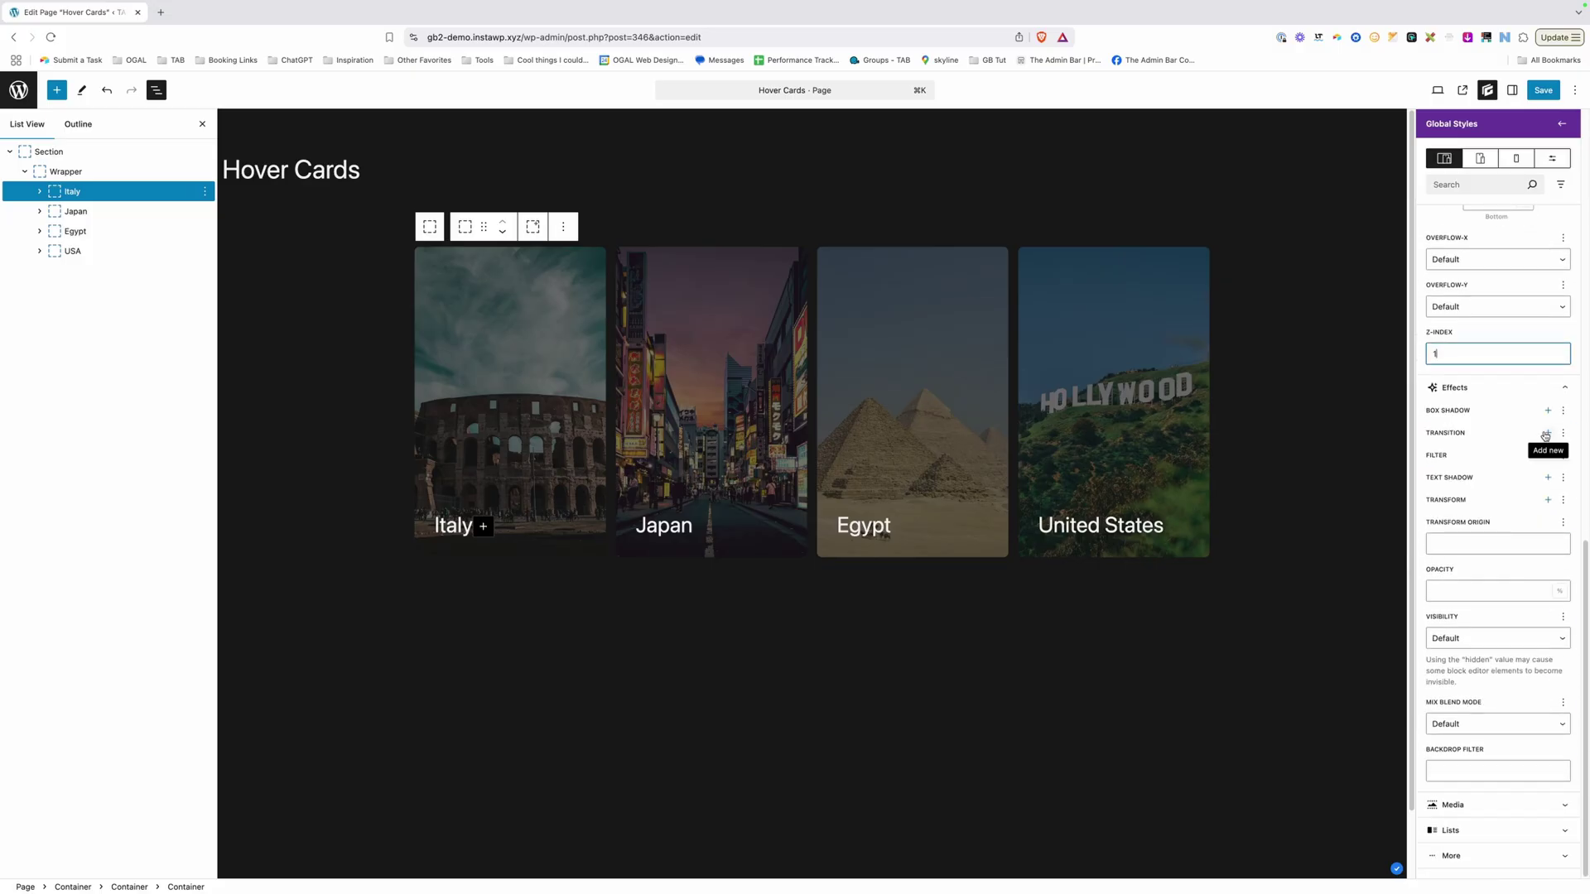
Step: Add a 0.25s ease-in-out transition on the filter property to the titles
click(1546, 433)
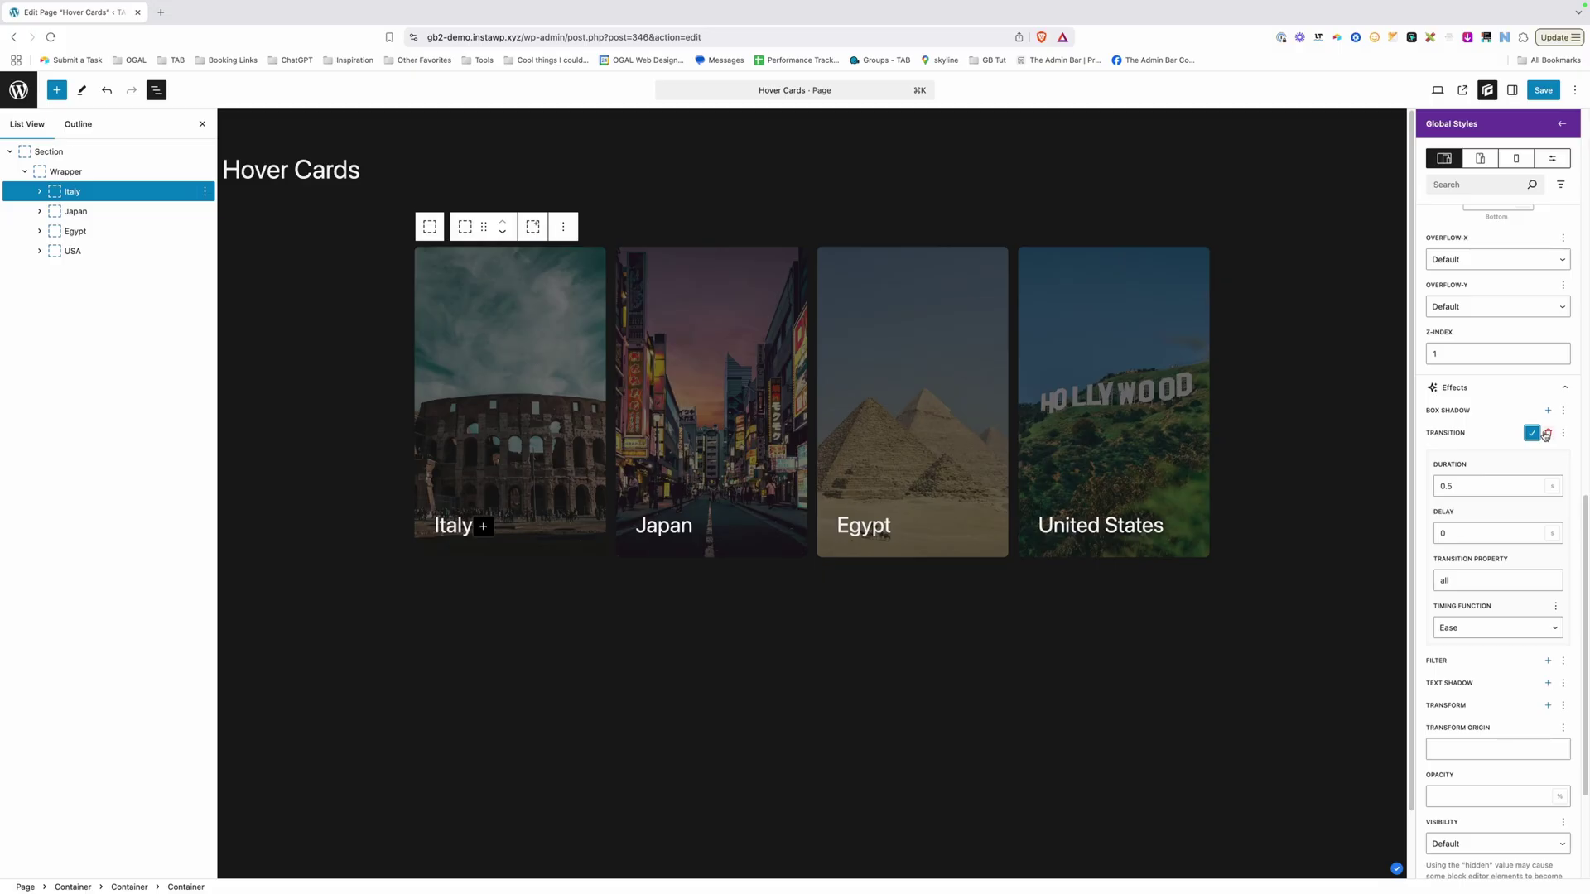
click(1452, 486)
click(1453, 486)
text(2)
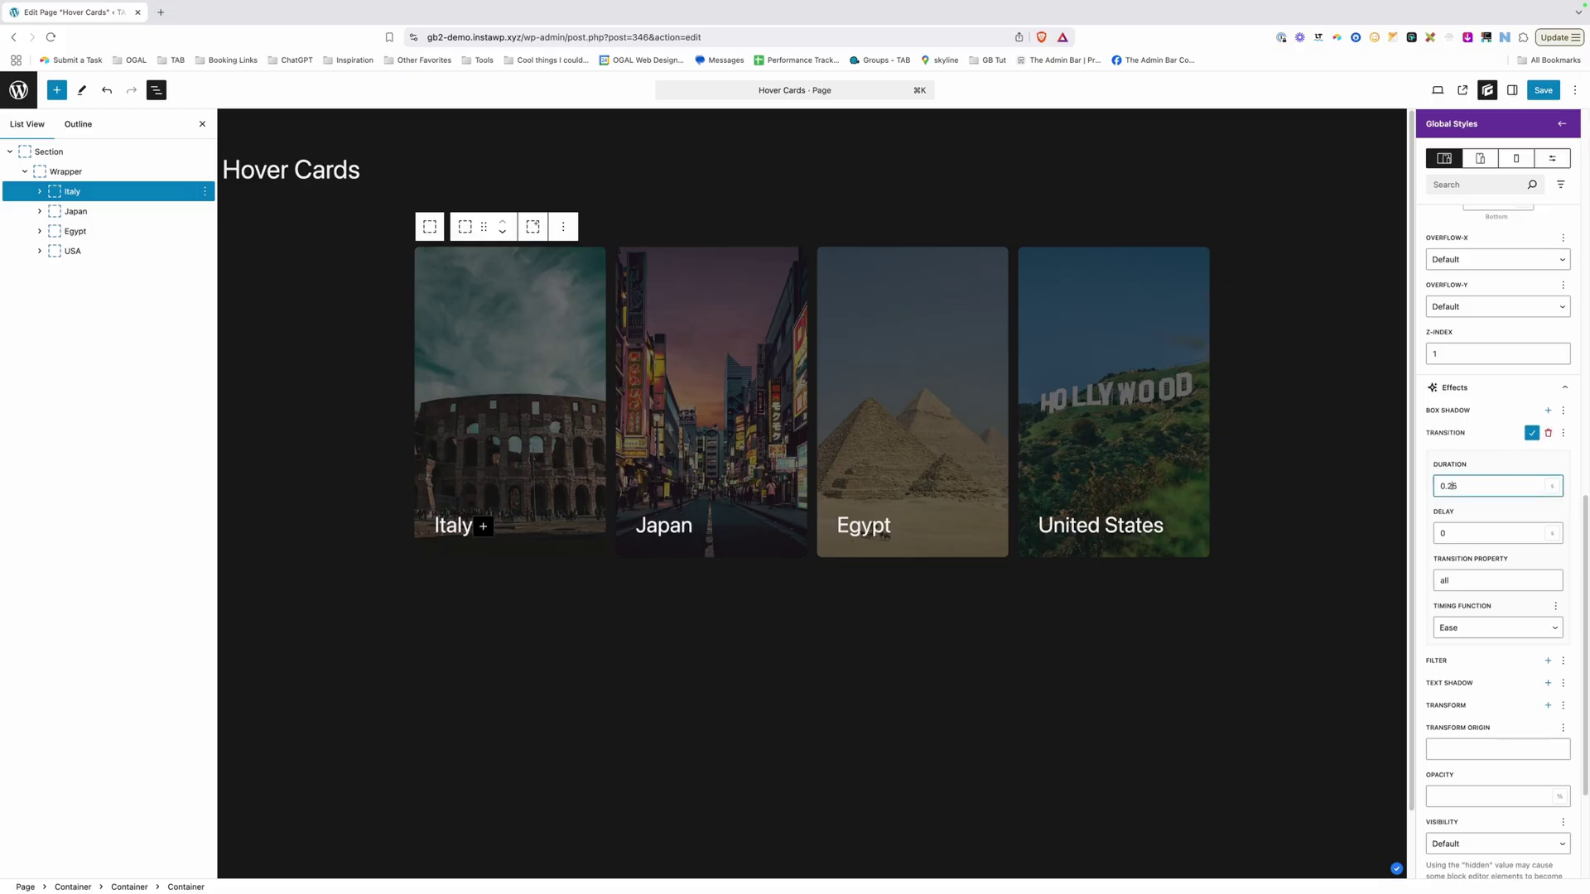
click(1473, 627)
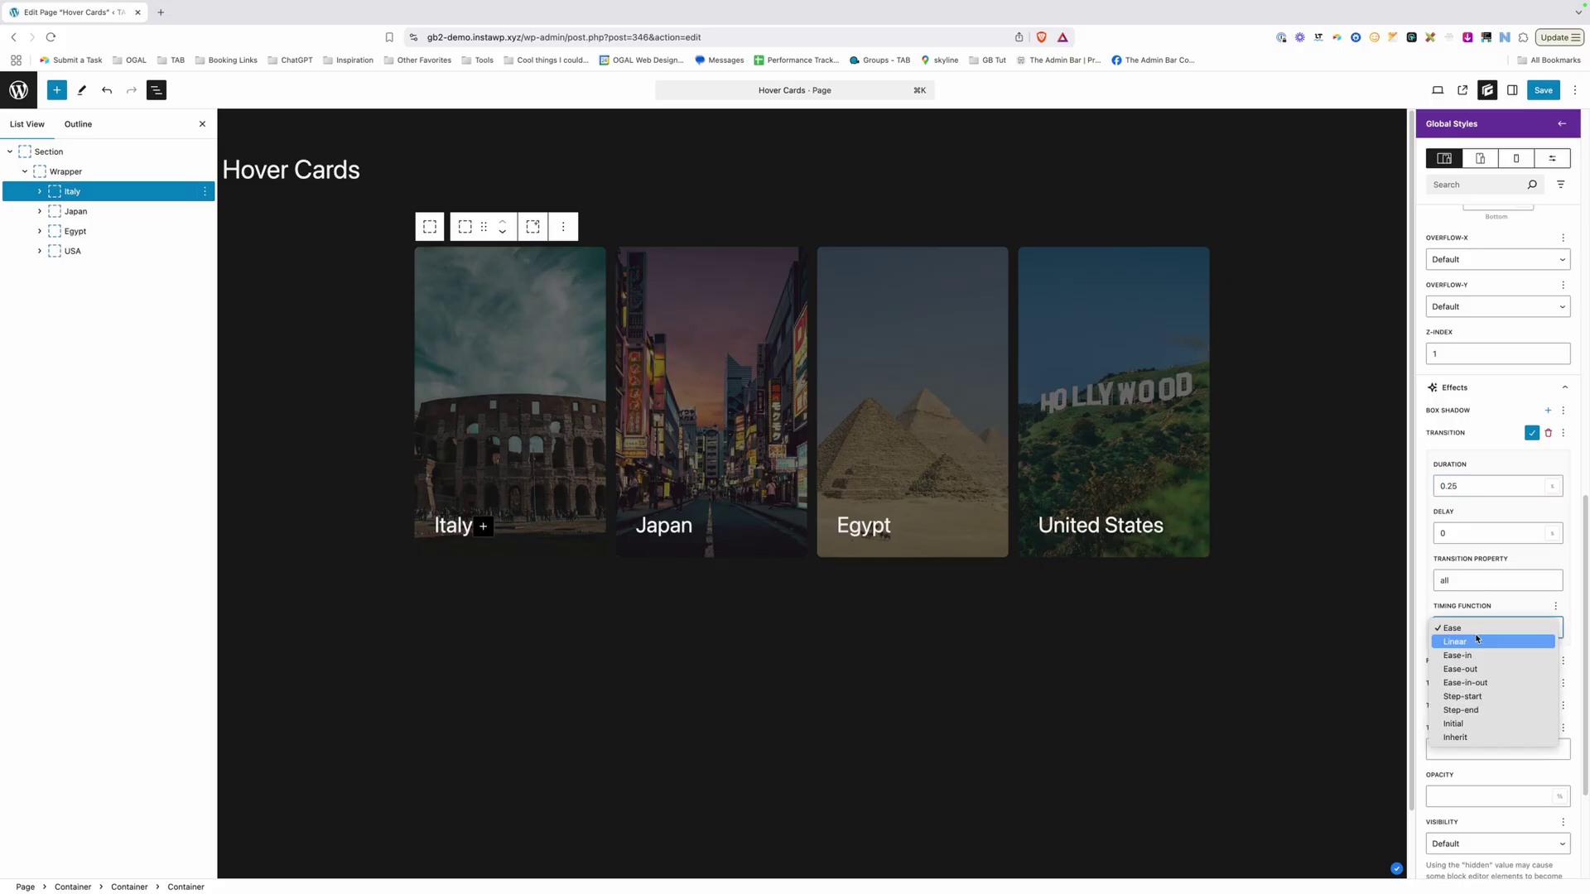
click(1484, 681)
double_click(1470, 583)
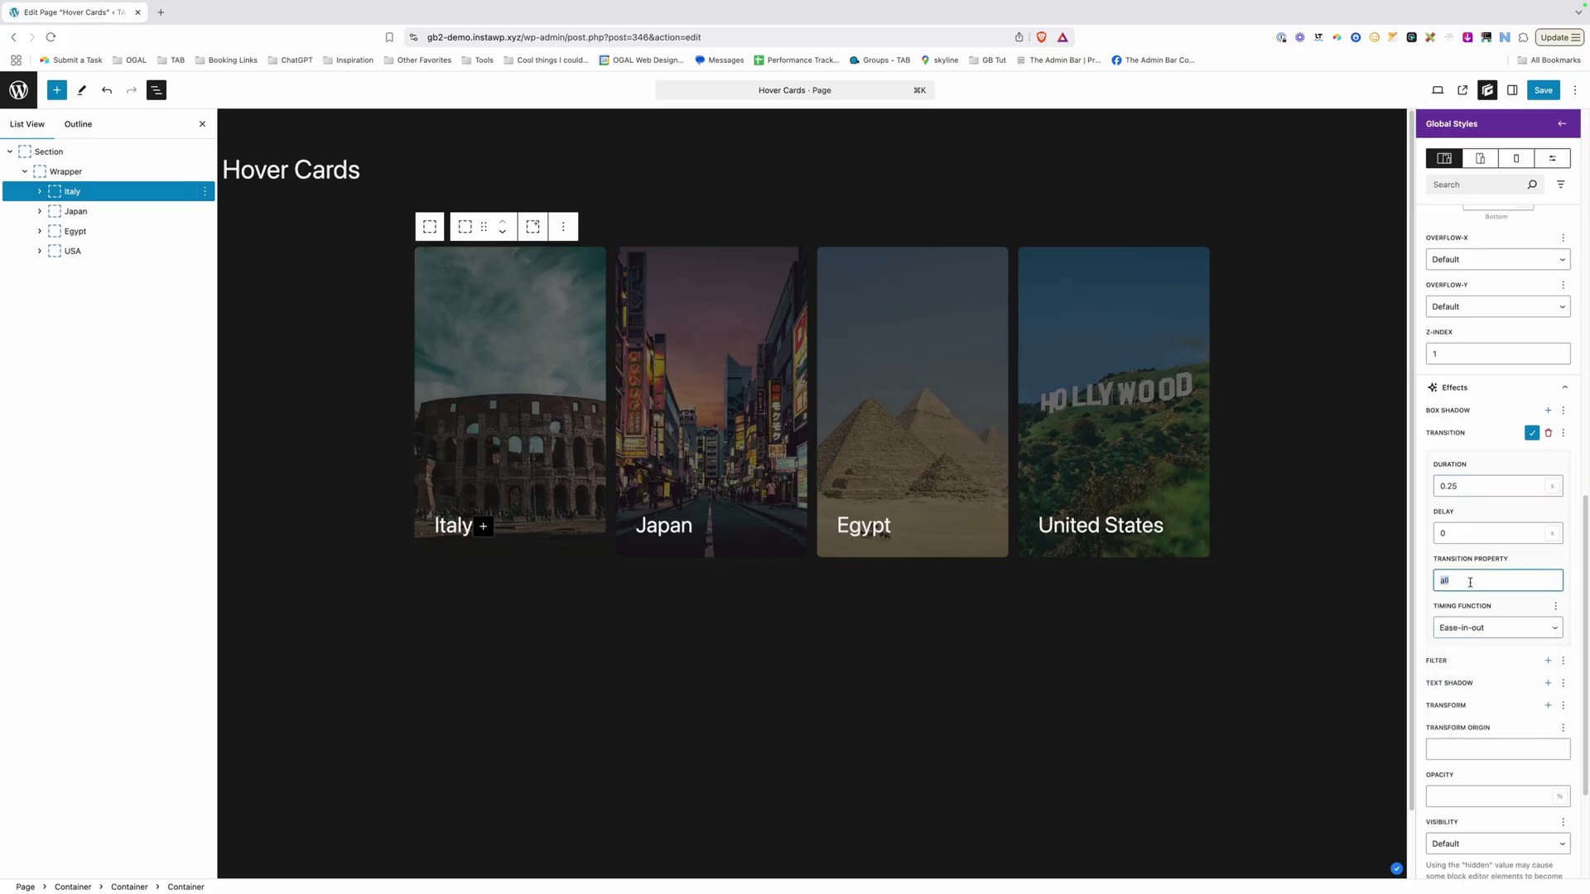
text(filter)
click(1532, 433)
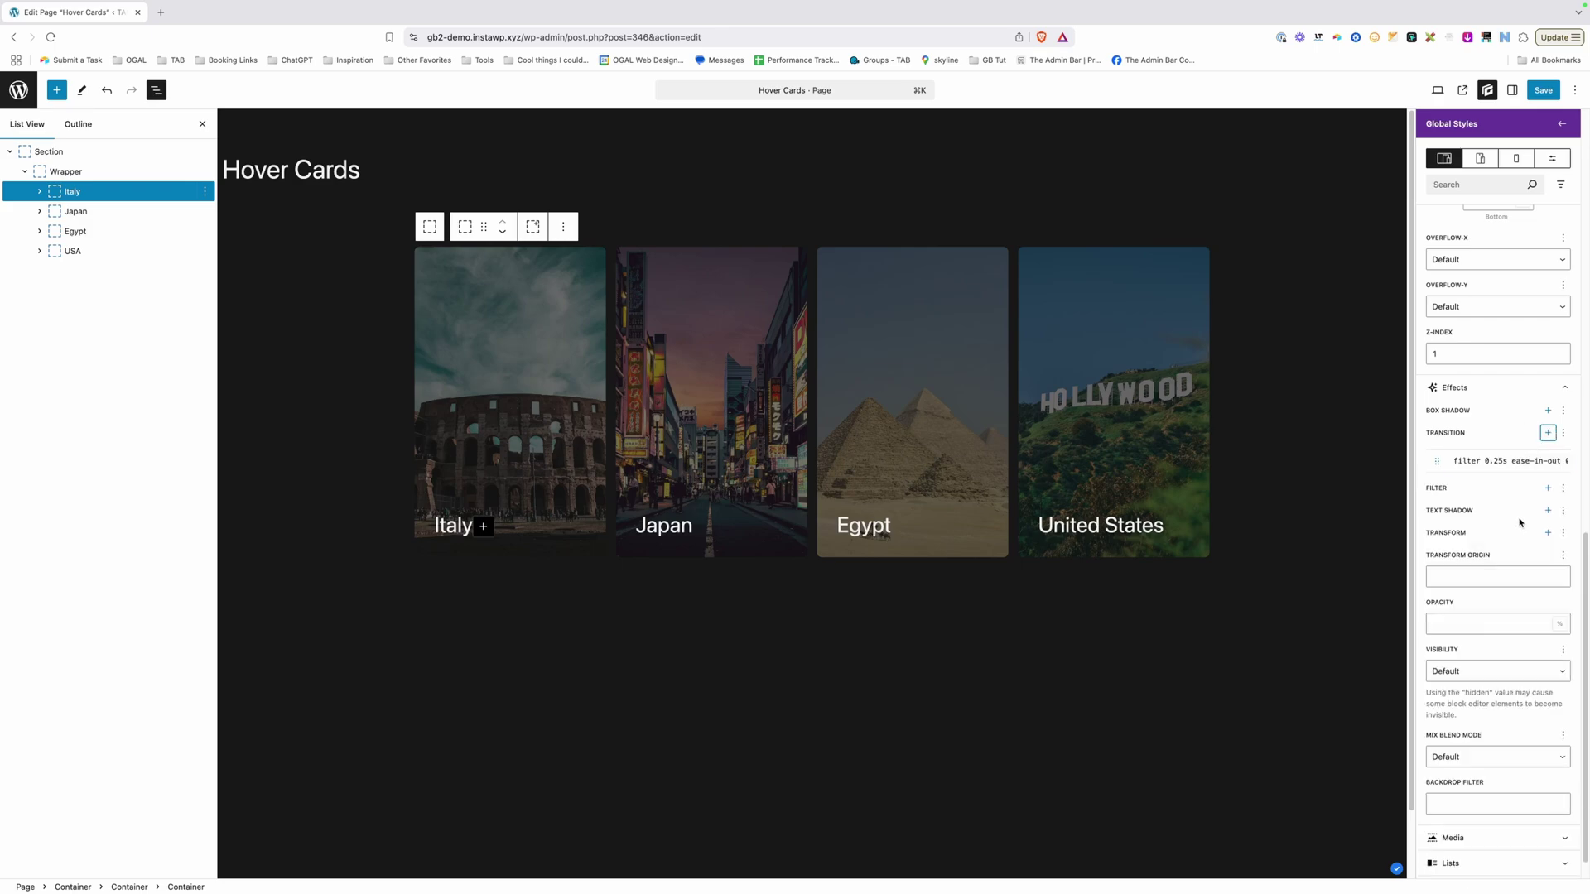
Step: Add a second title transition on opacity, 0.5s ease-in-out
click(1548, 434)
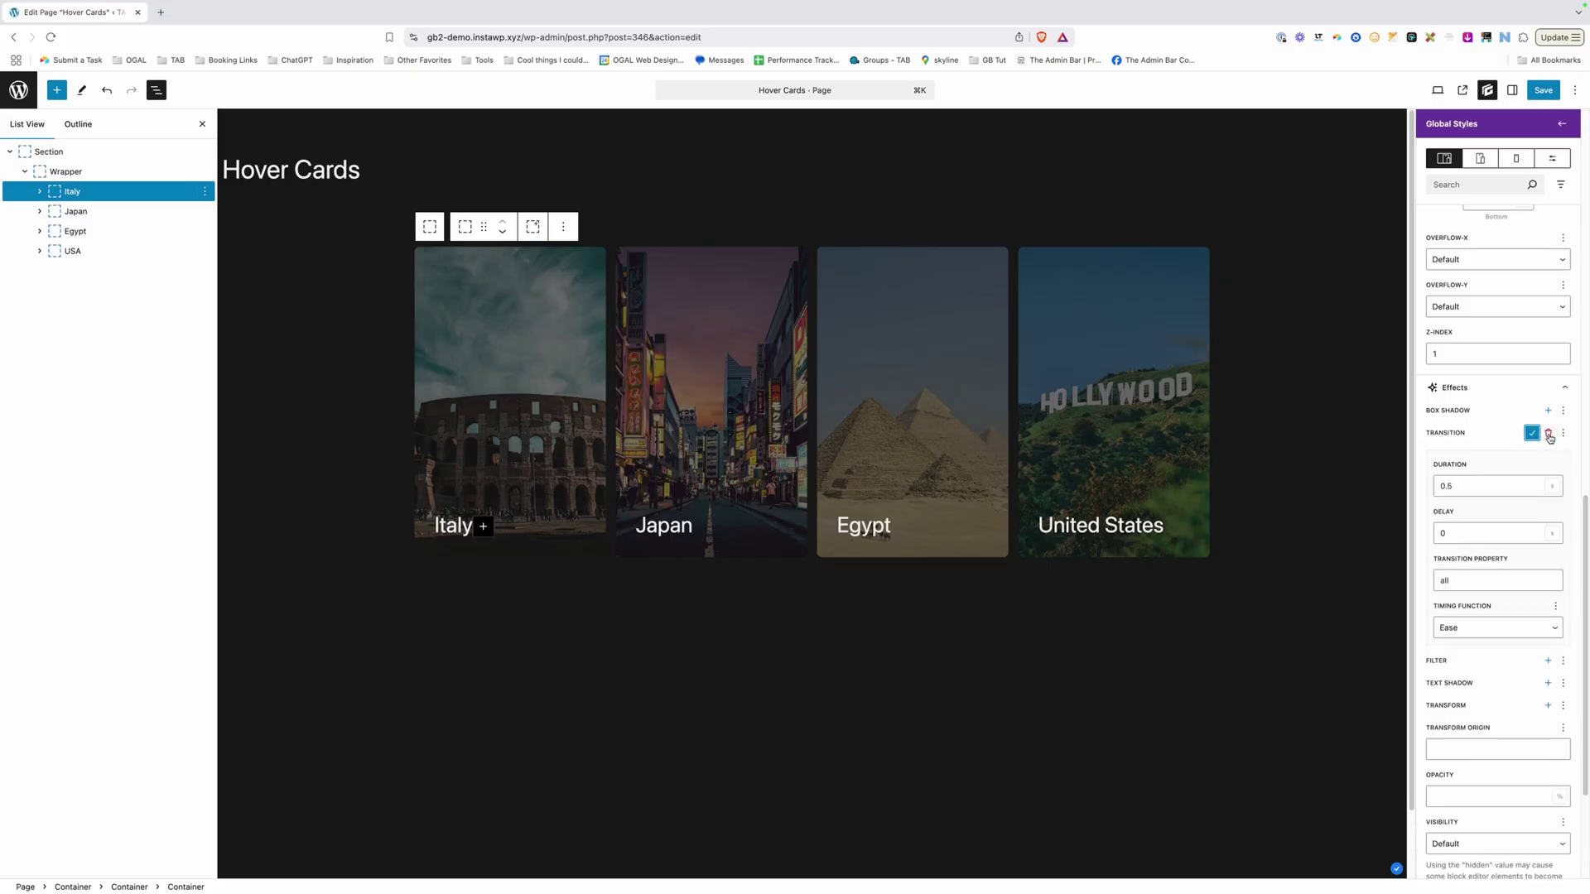
click(1456, 487)
double_click(1472, 581)
text(opacity)
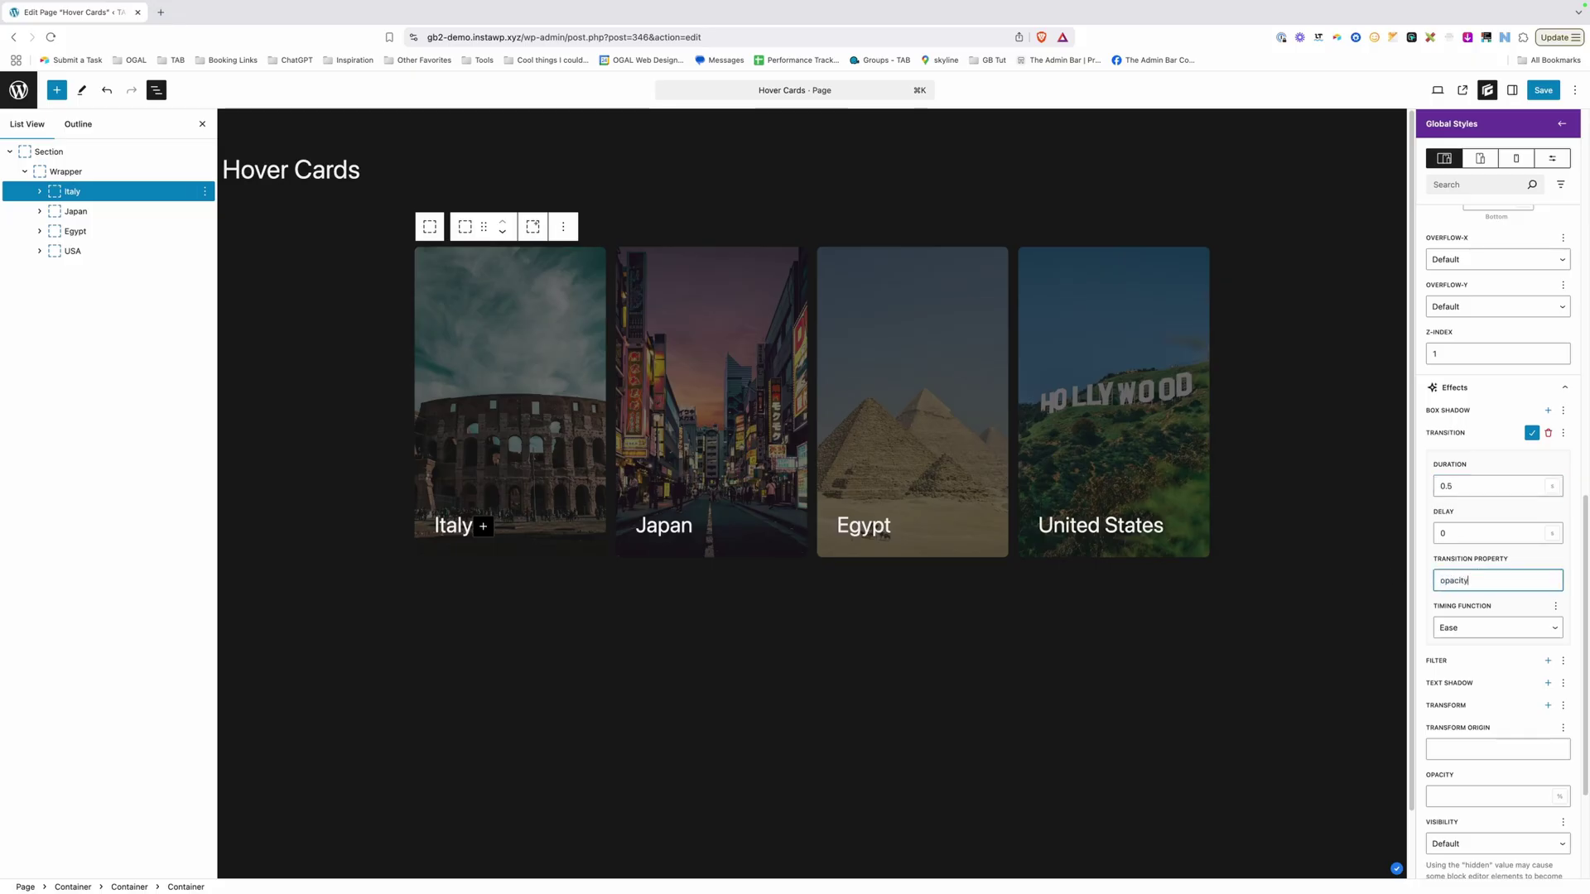
click(1466, 629)
click(1478, 689)
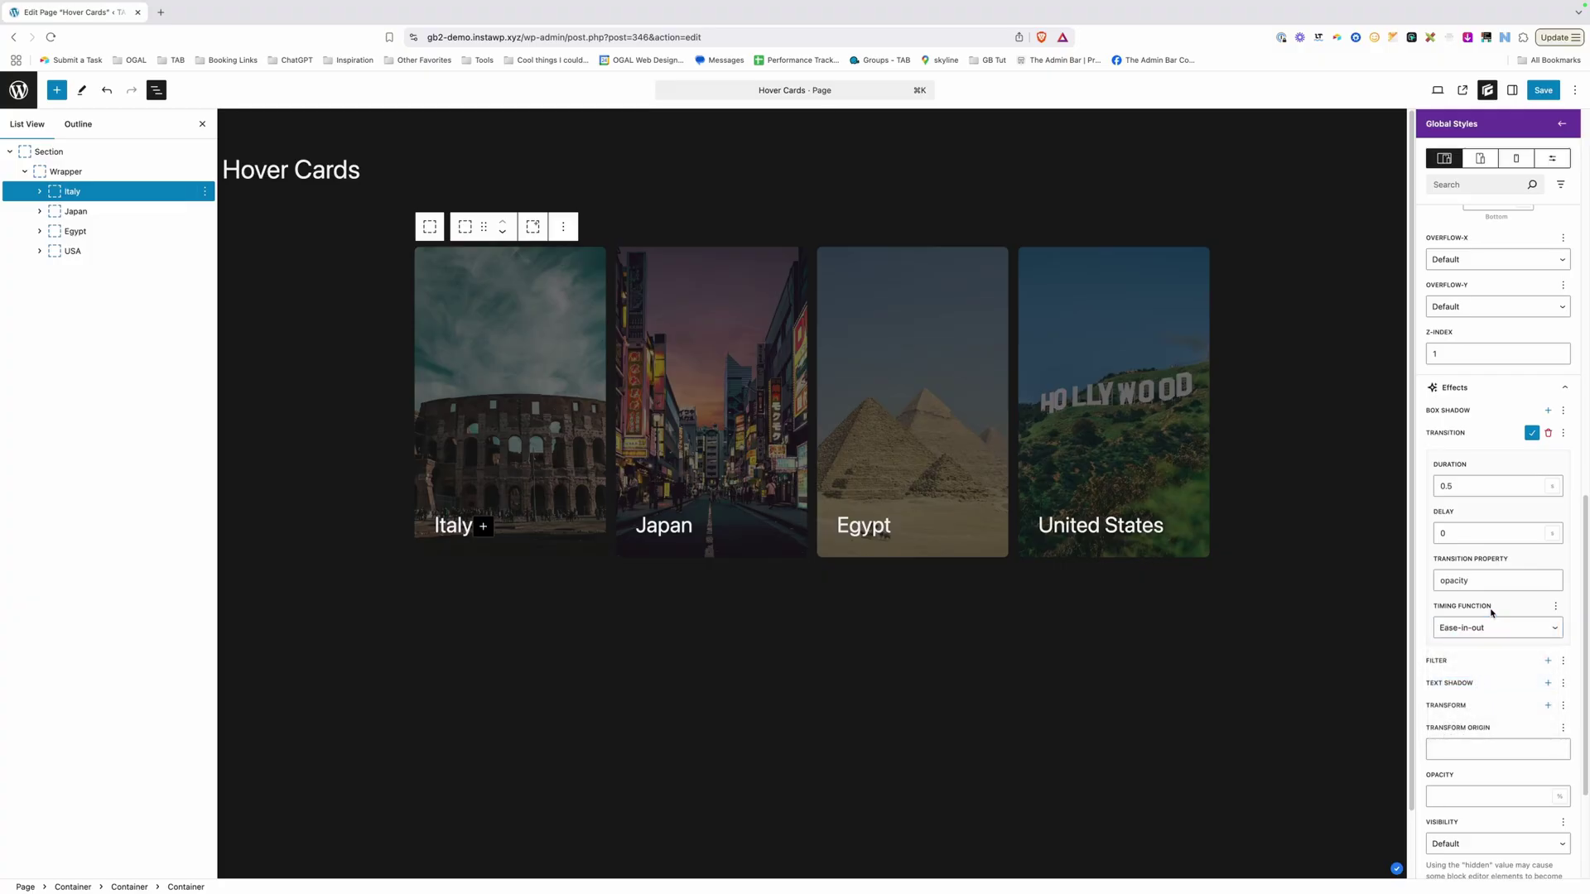
click(1531, 433)
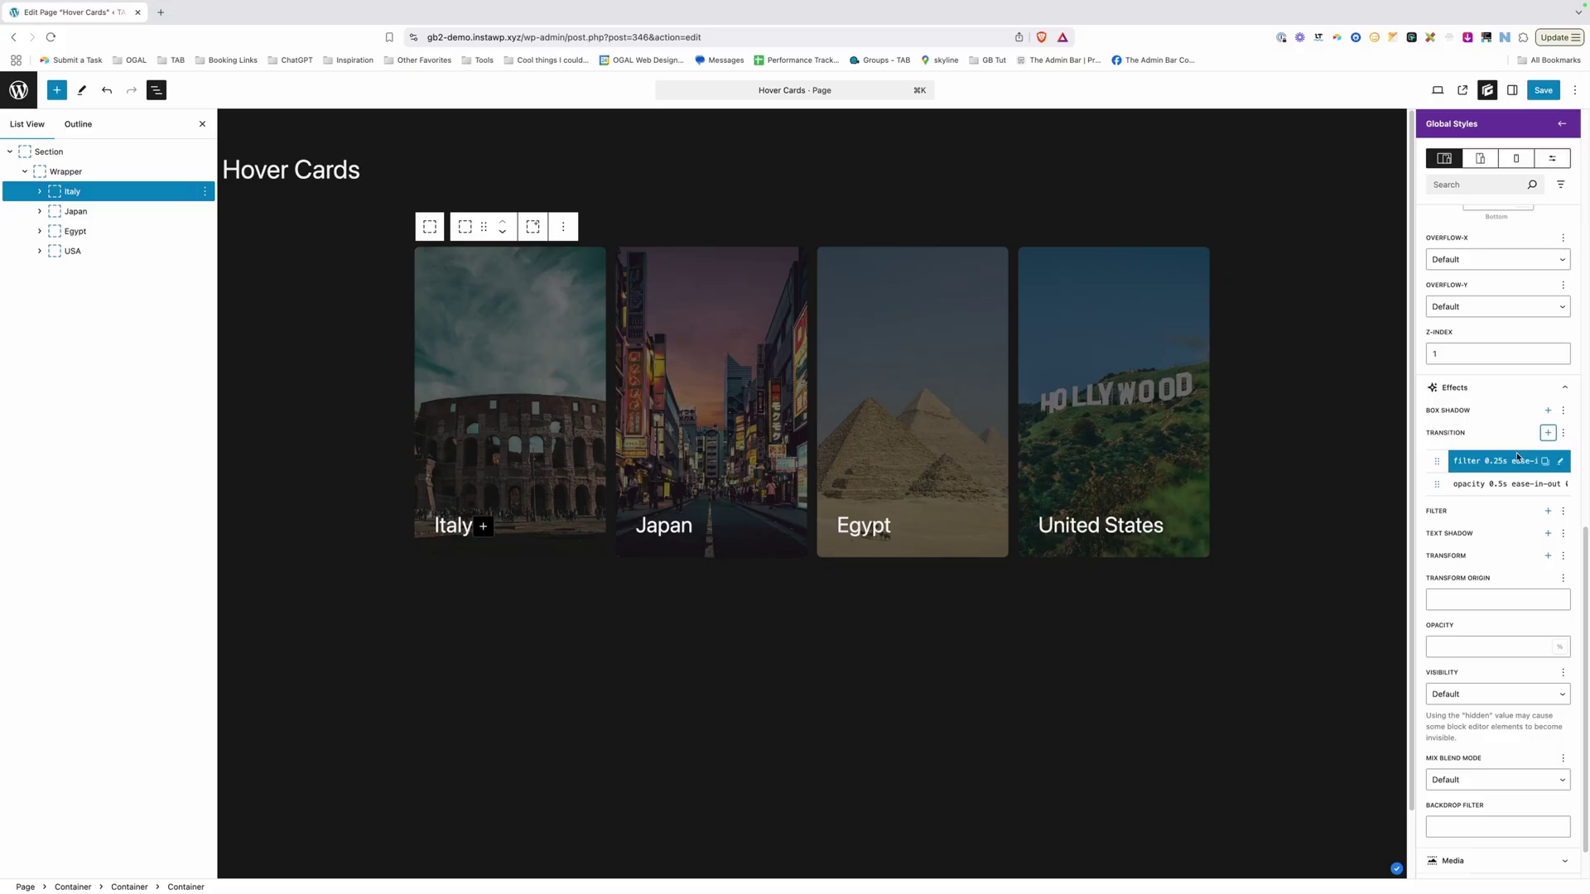
scroll(1491, 451, up, 10)
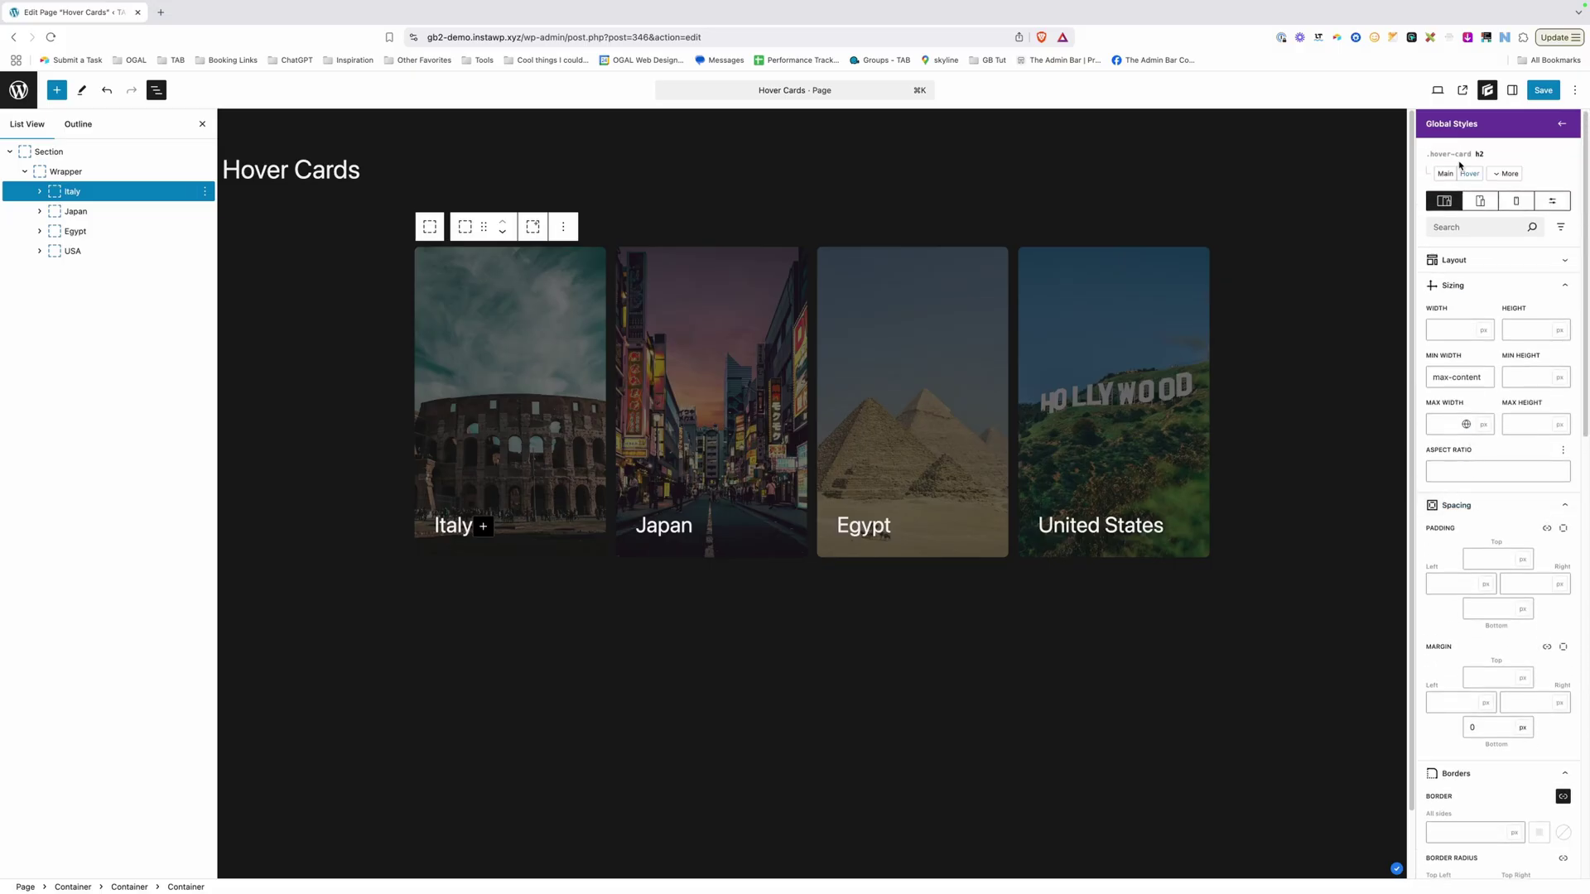
Step: Give hovered or focused .hover-card cards flex grow 3 and preview the United States card widening
click(1445, 174)
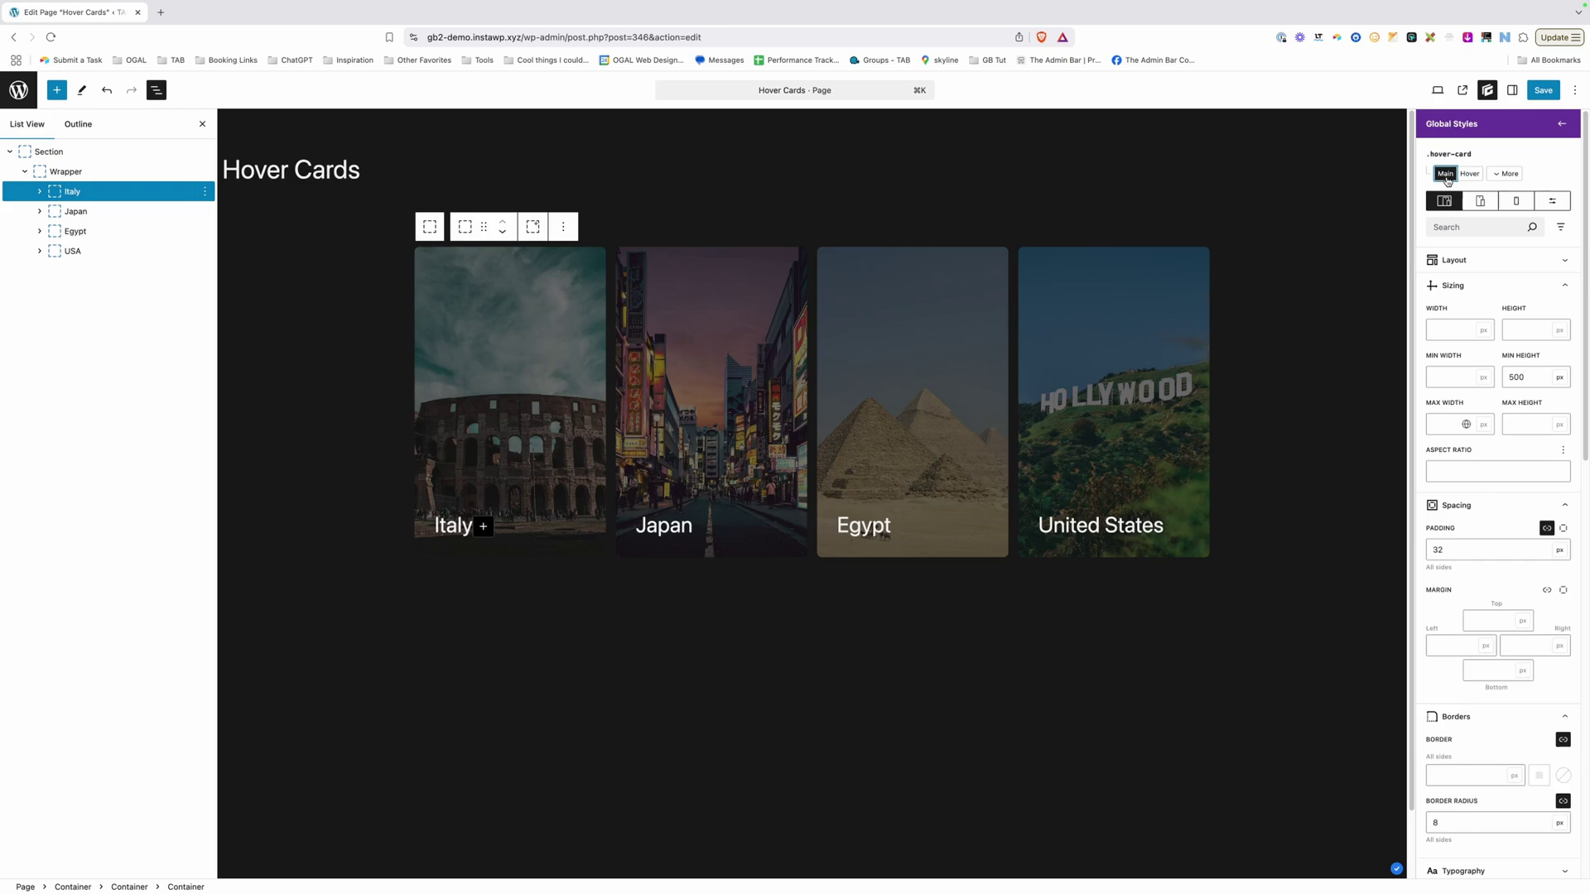
click(1505, 176)
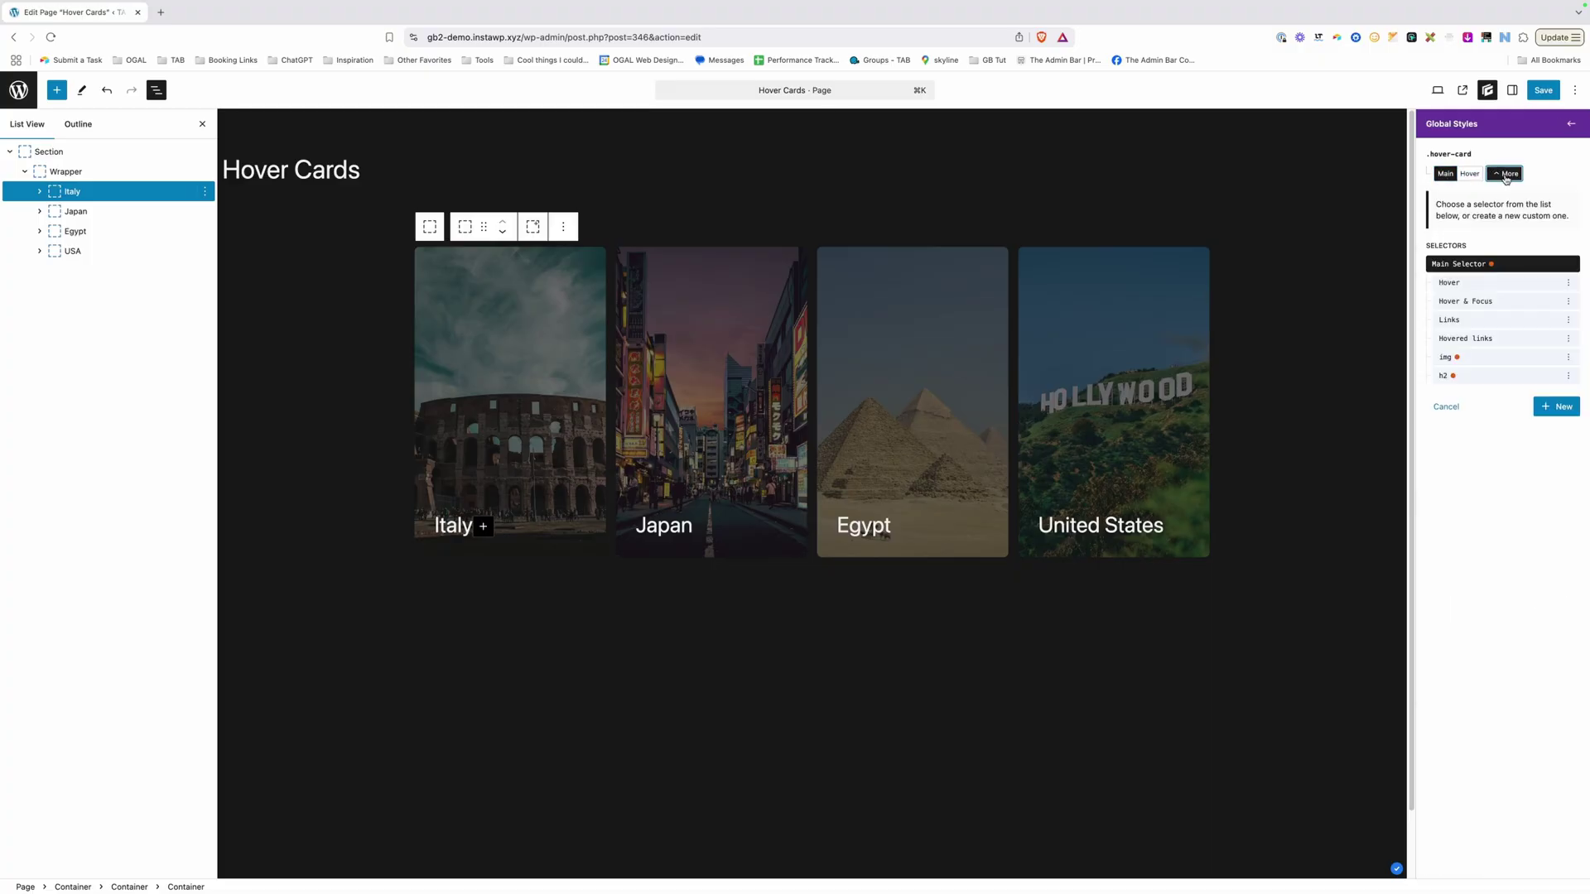
click(1467, 303)
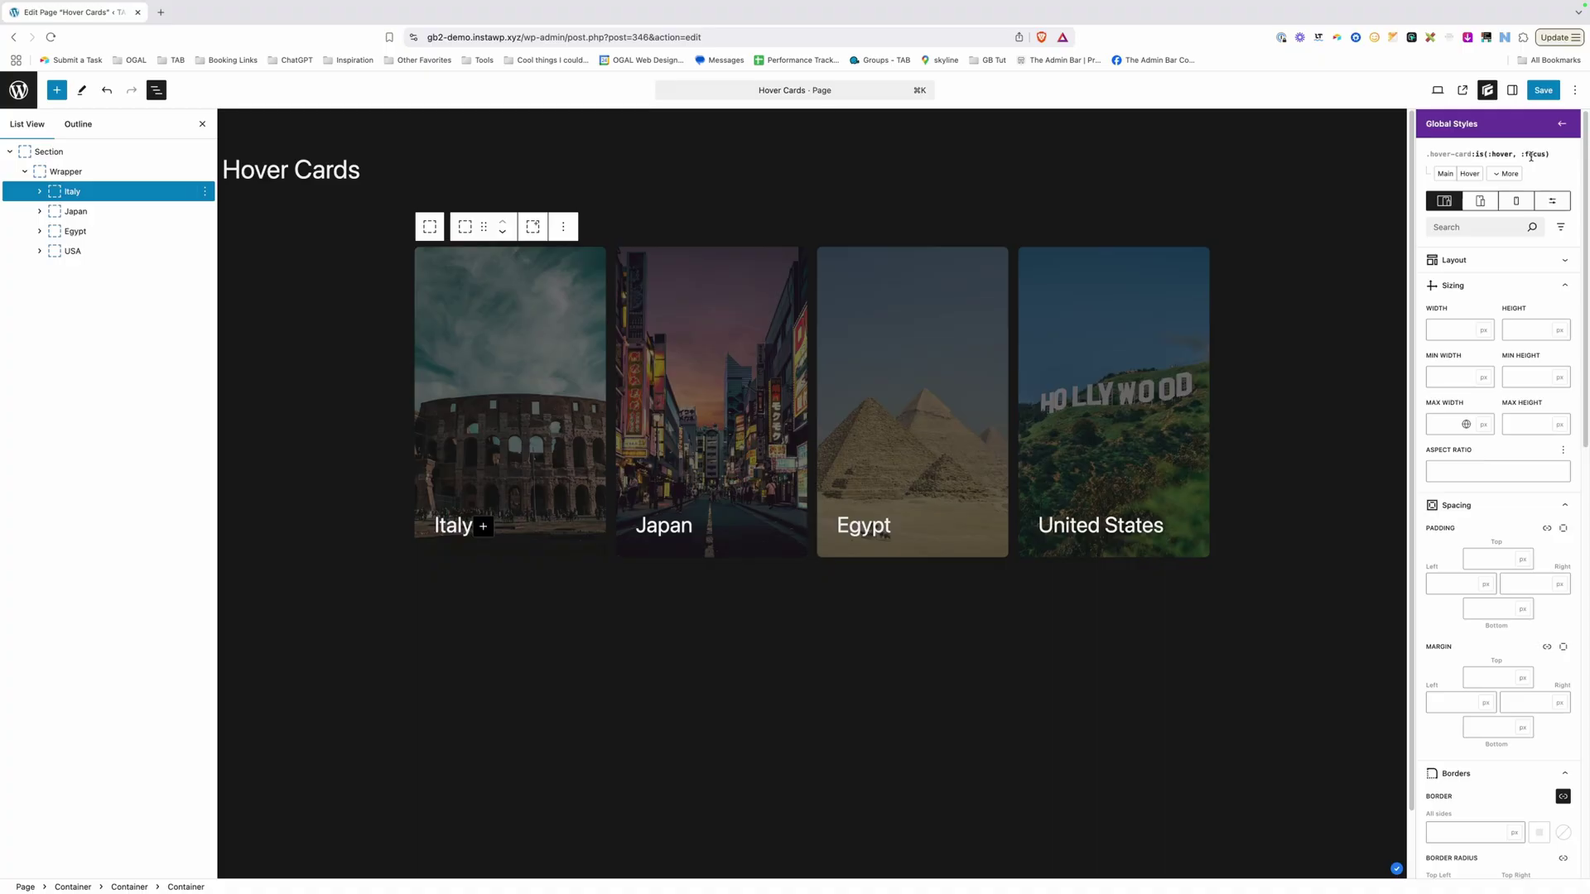
click(1497, 263)
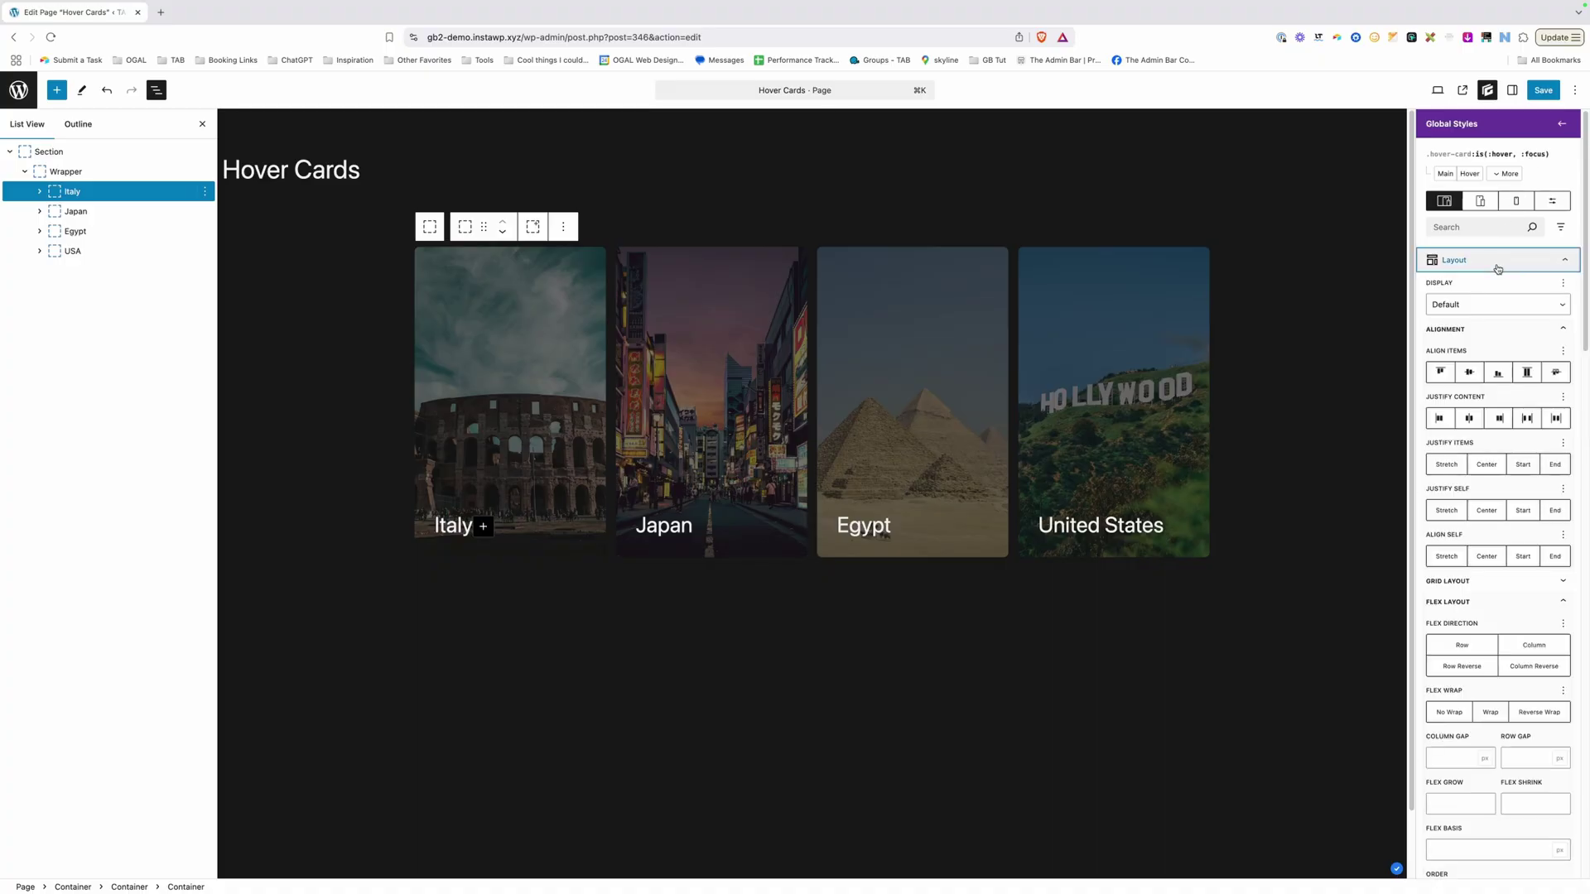
scroll(1457, 513, down, 5)
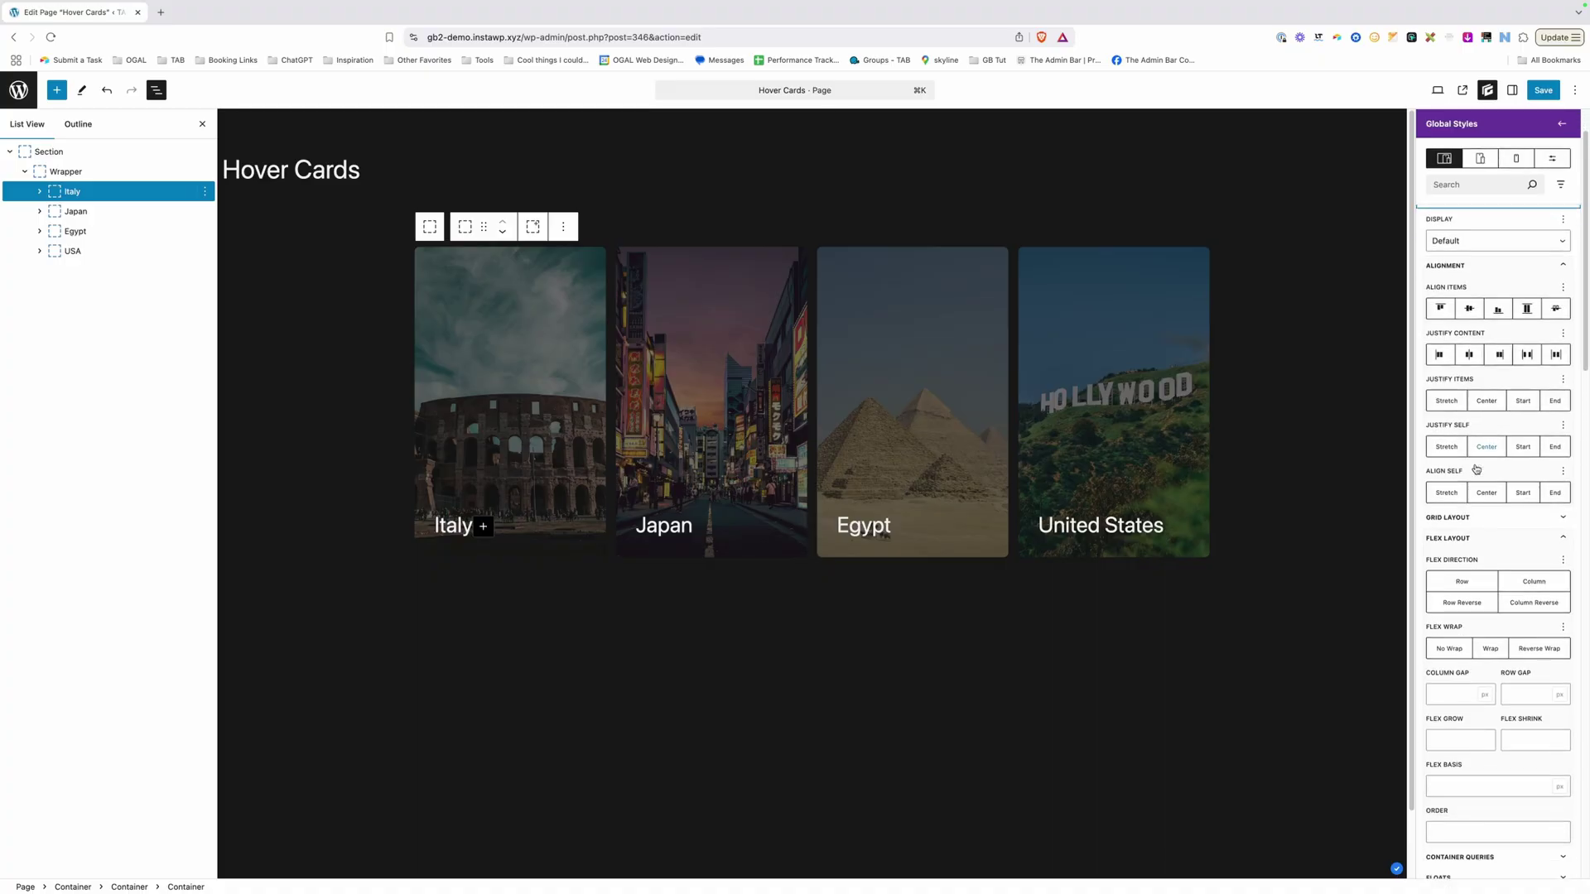
click(1455, 613)
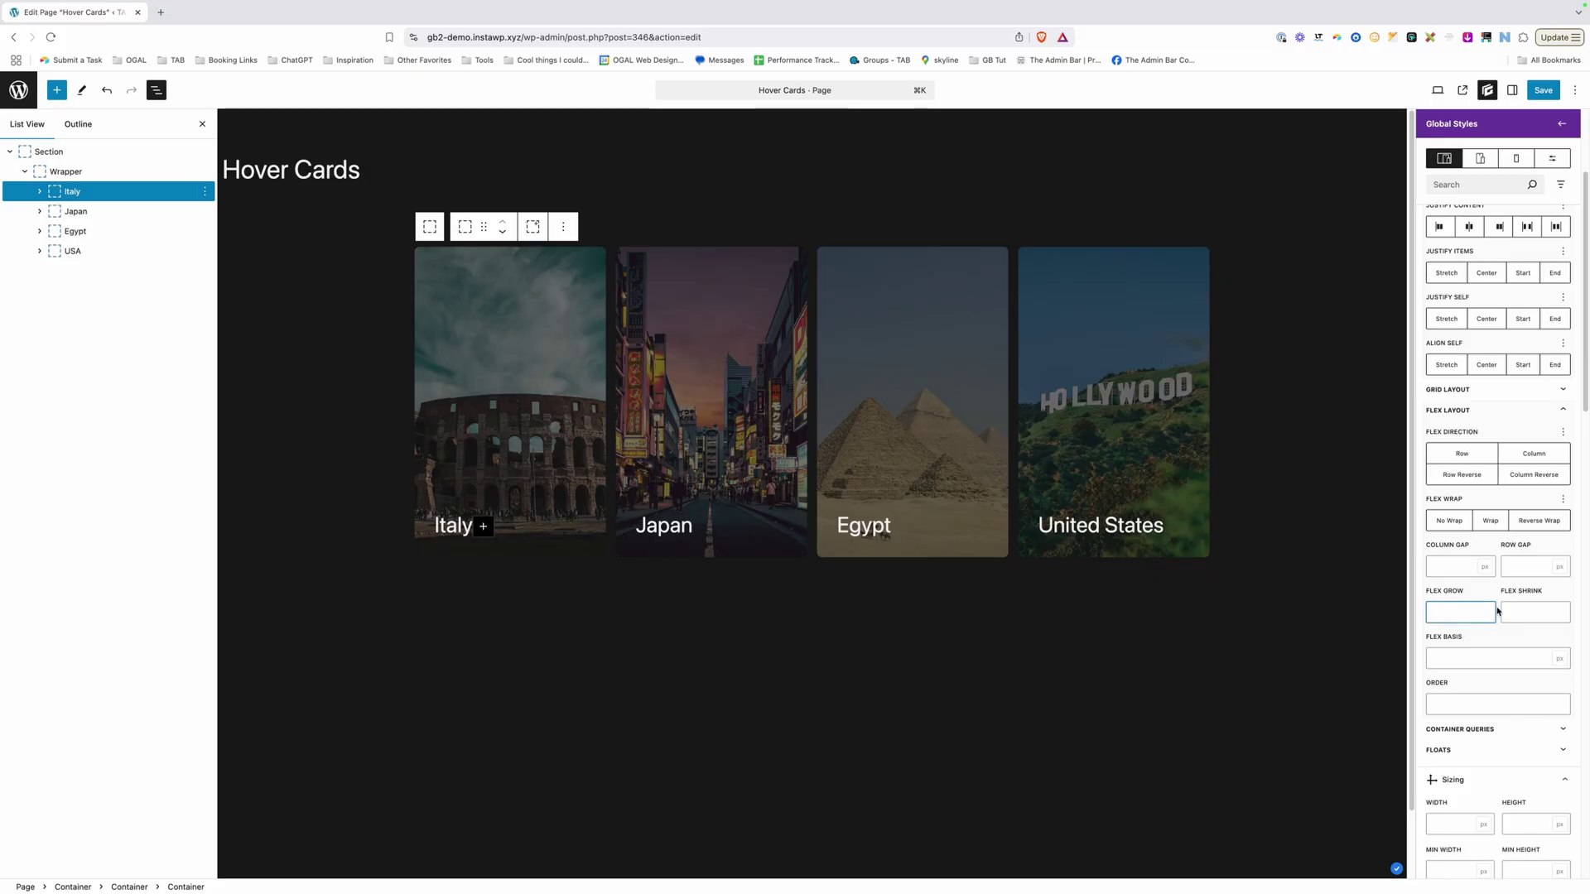
click(1268, 643)
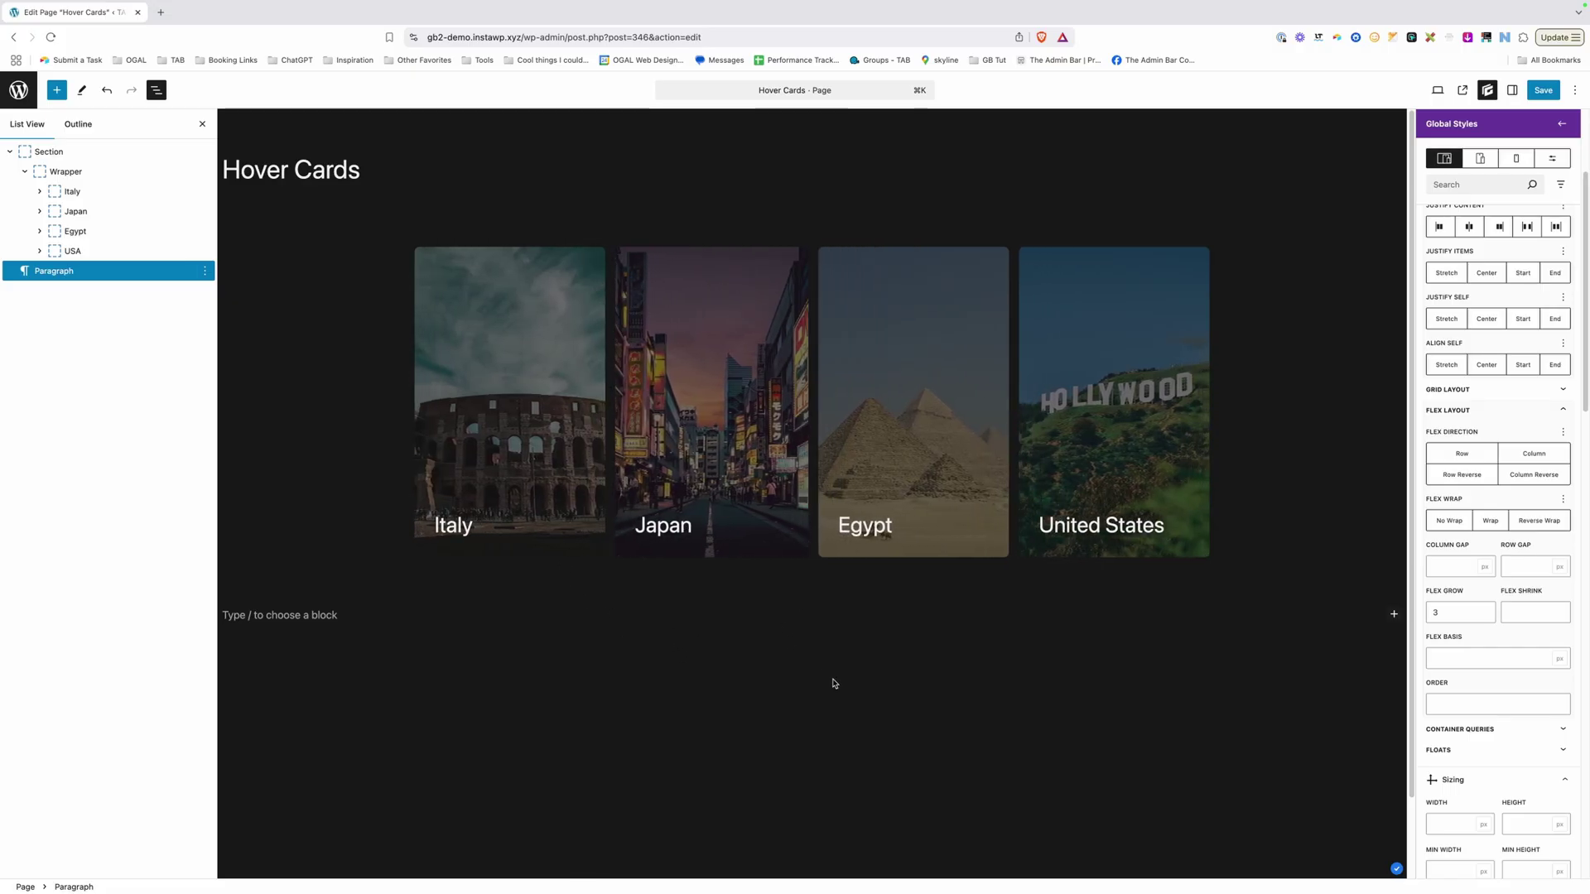
click(811, 657)
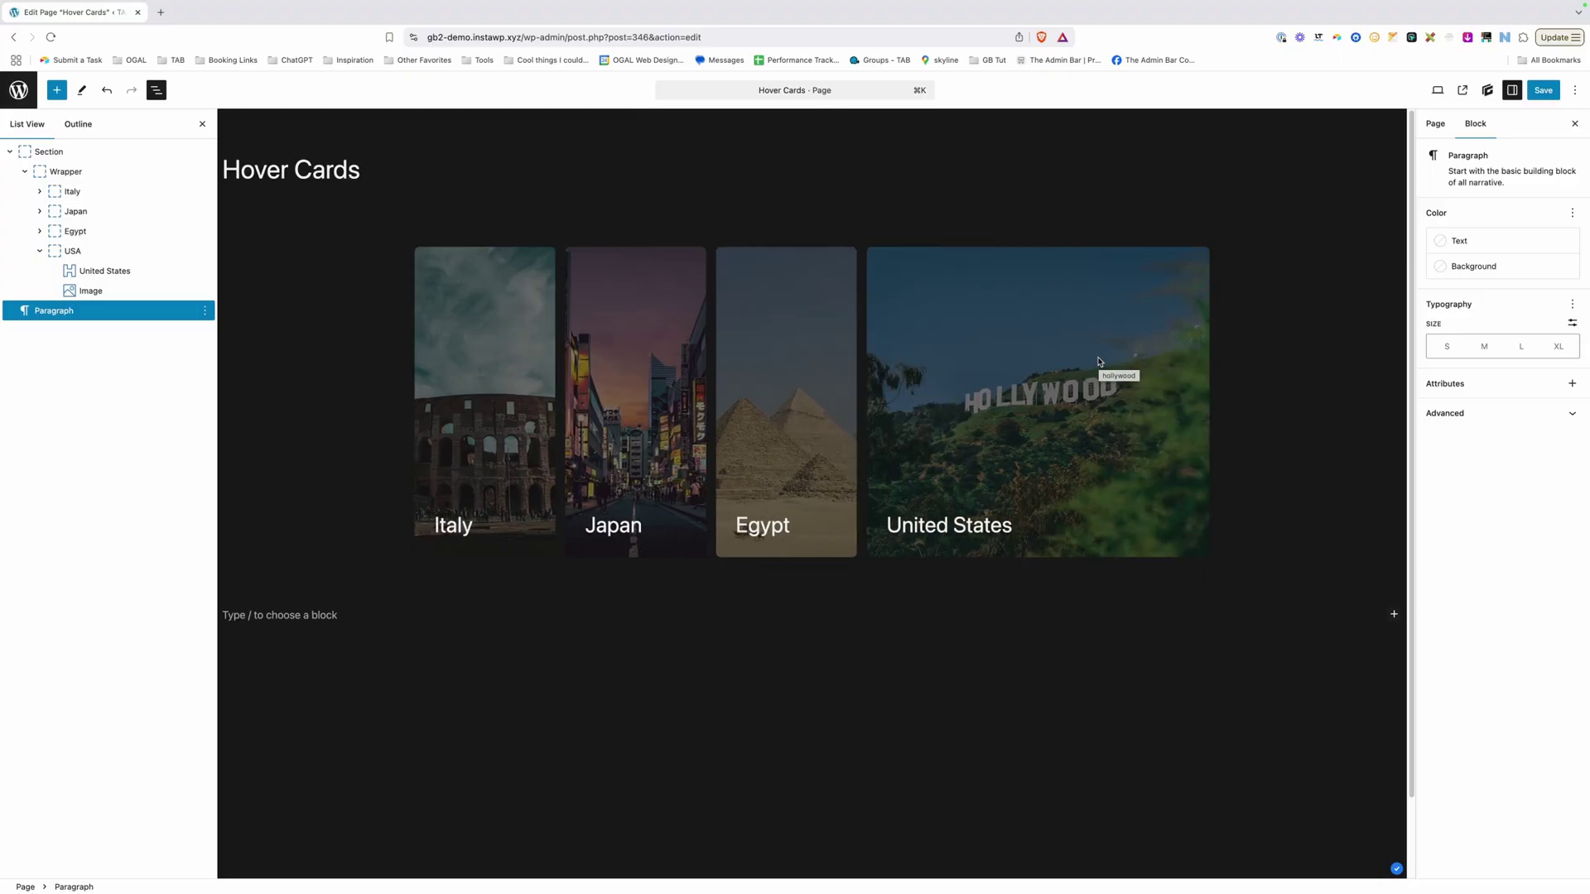
Step: Create a compound '&:is(:hover, :focus) img' selector on the .hover-card style
click(67, 191)
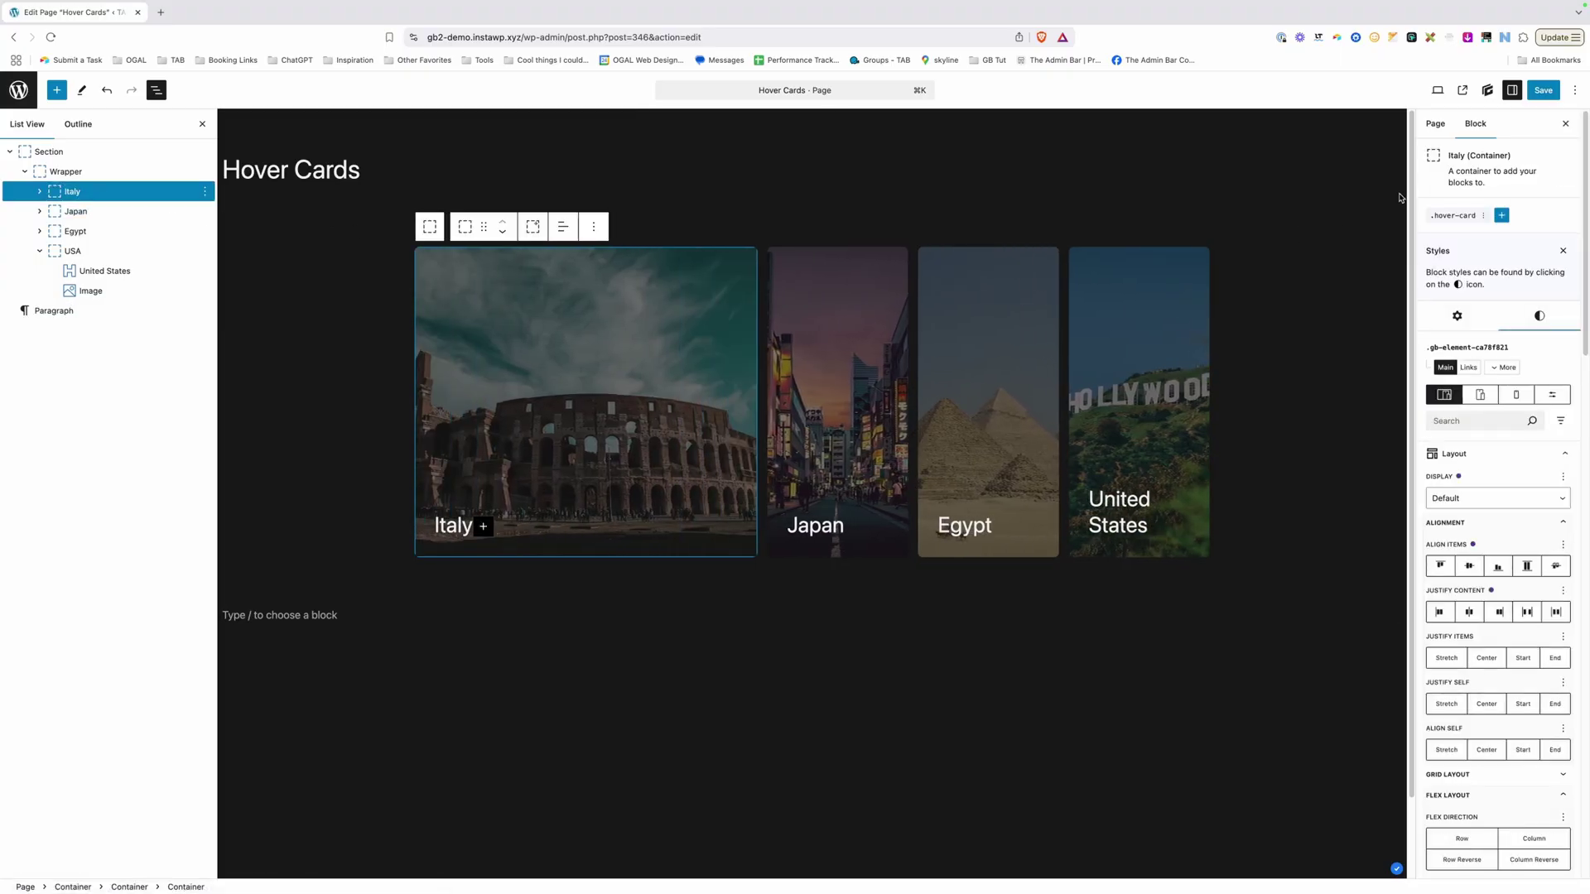
click(1442, 216)
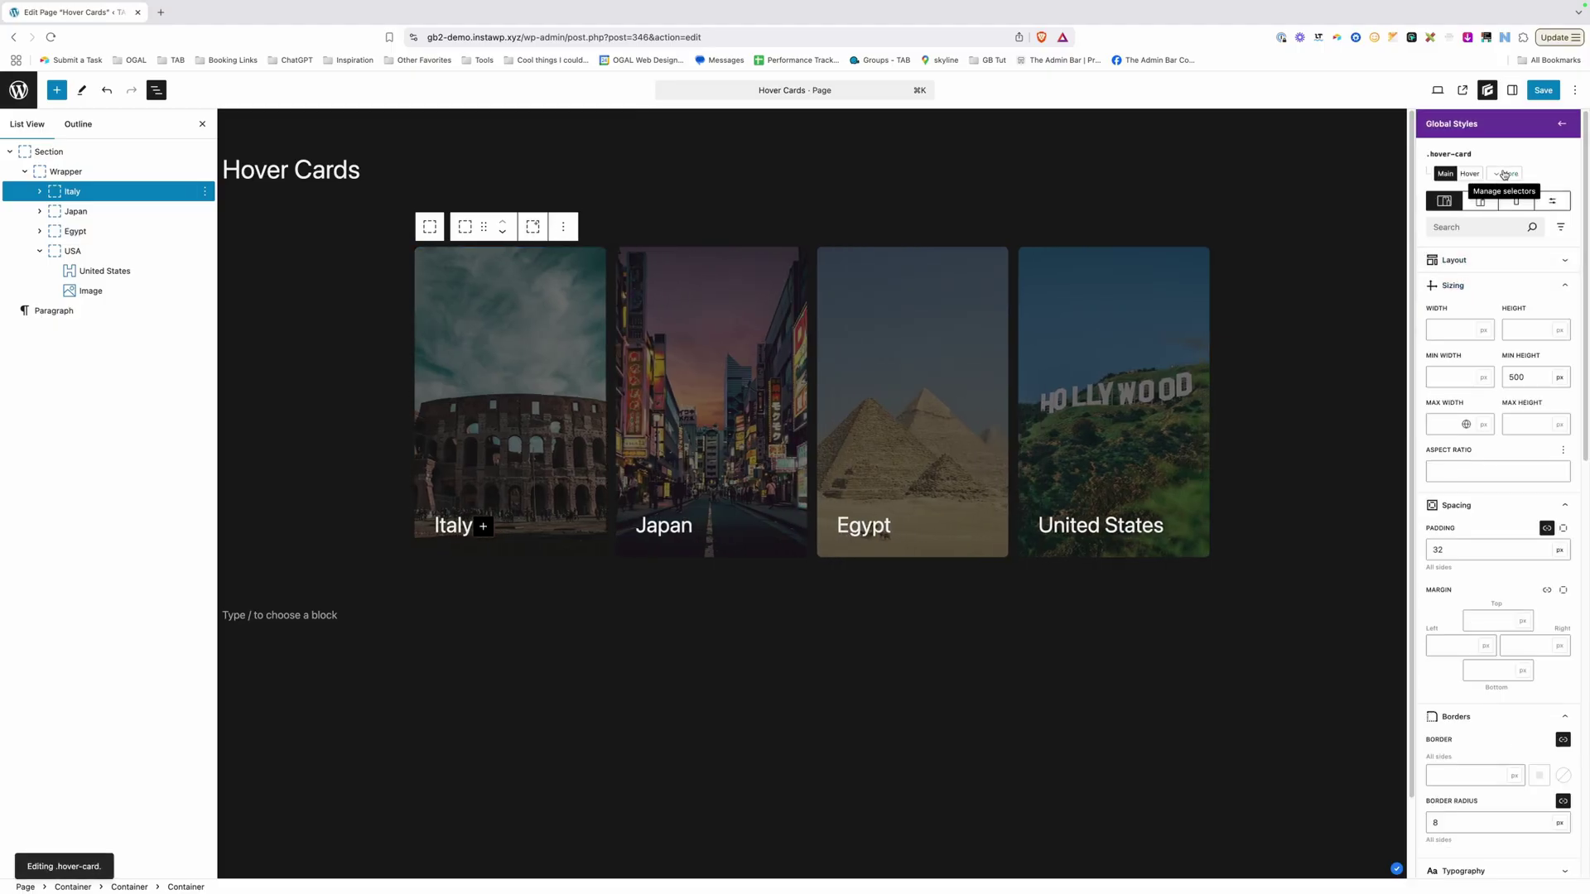
click(1503, 174)
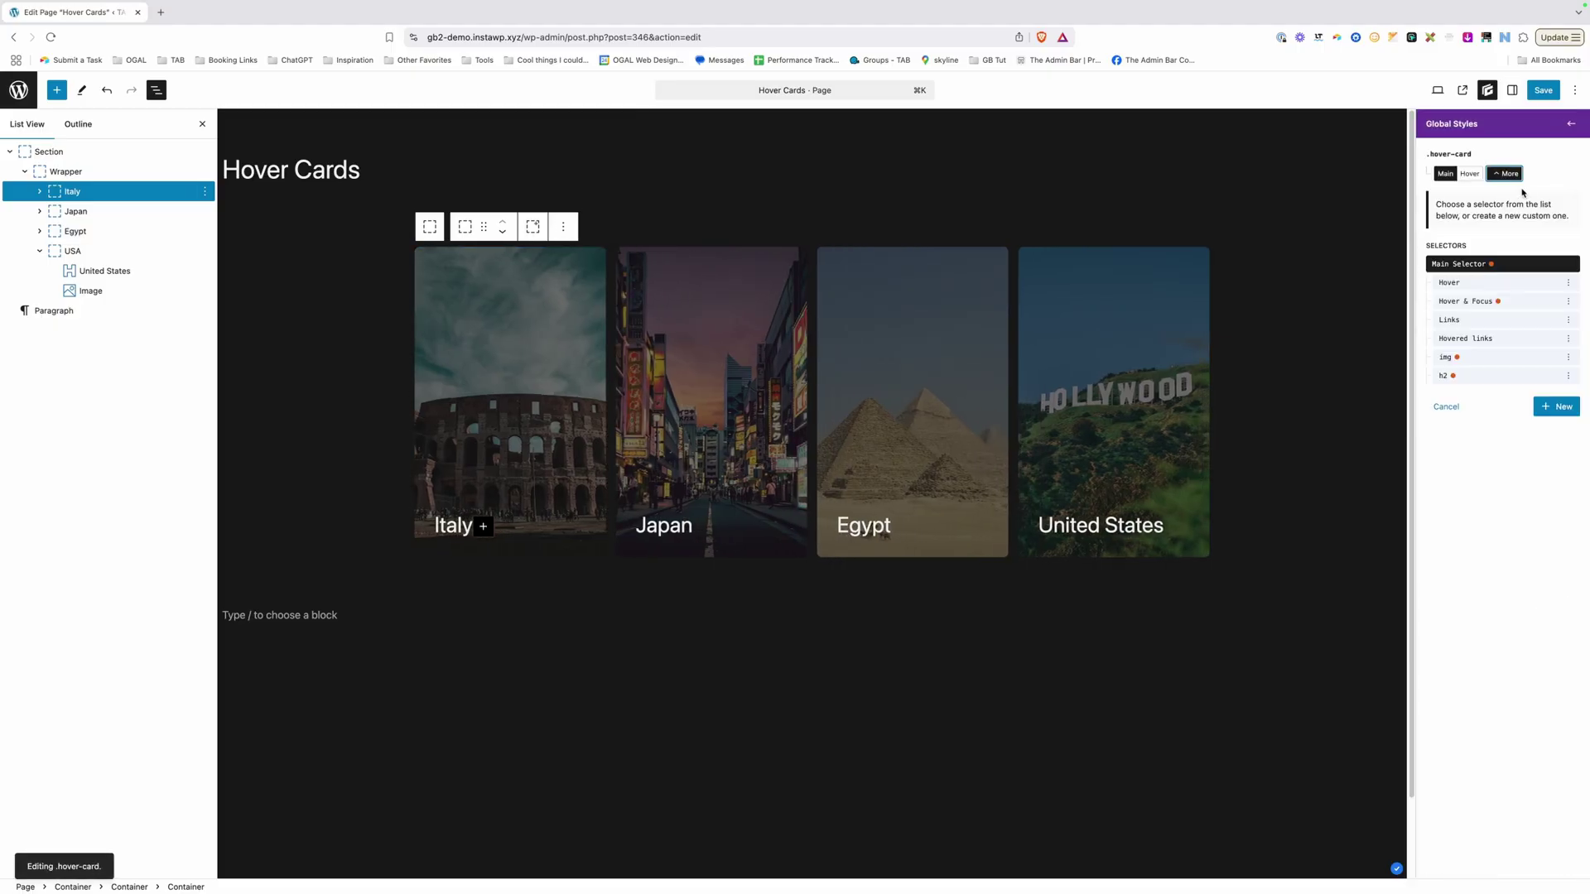
click(1554, 406)
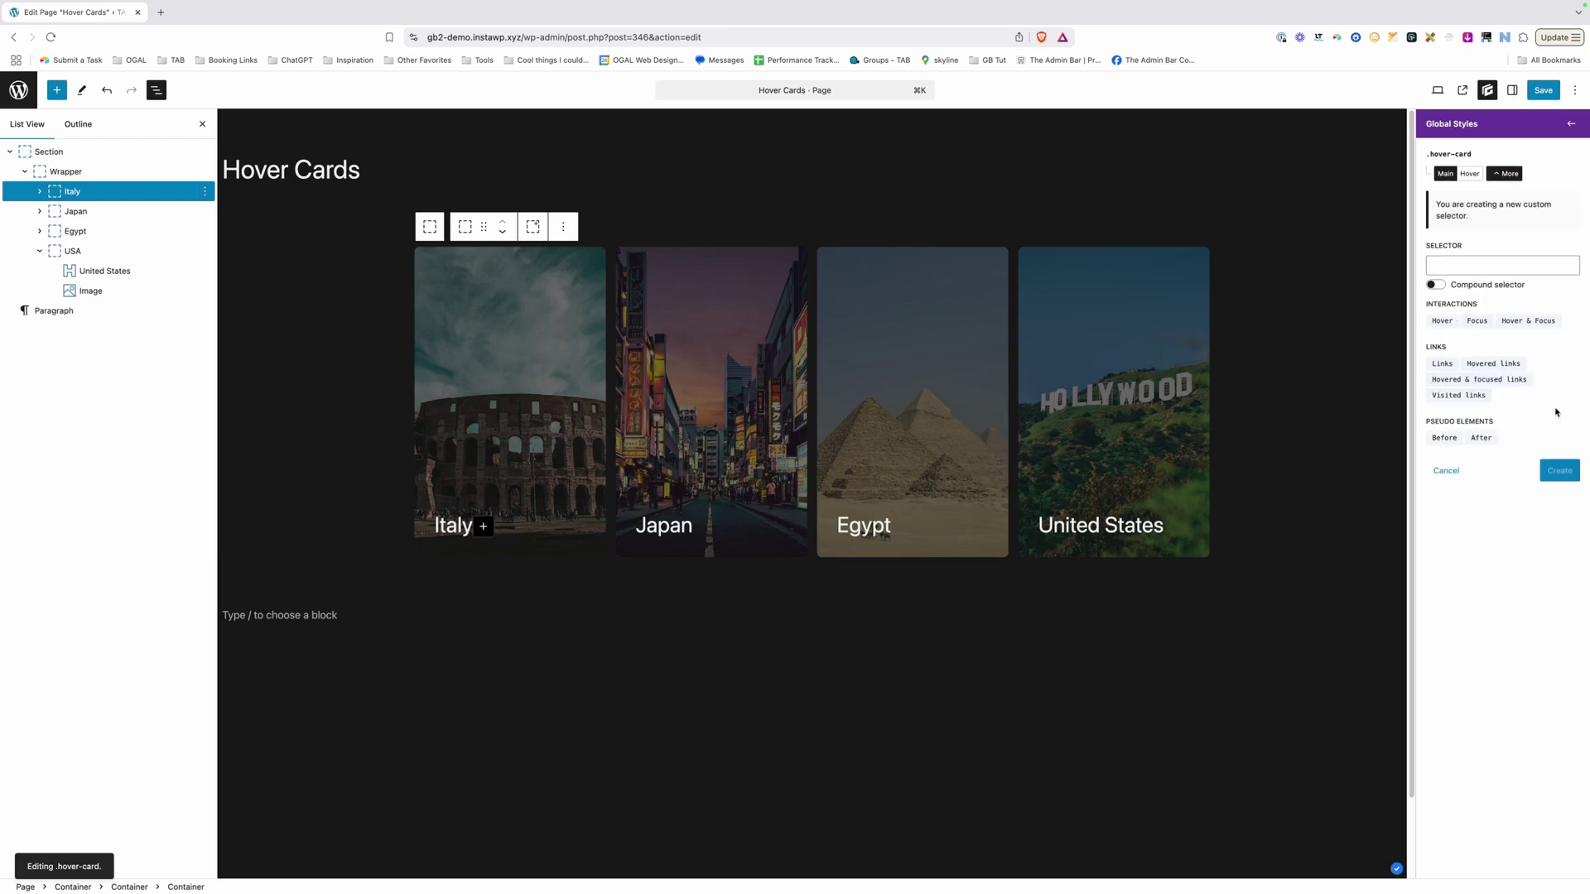
click(1440, 285)
click(1450, 266)
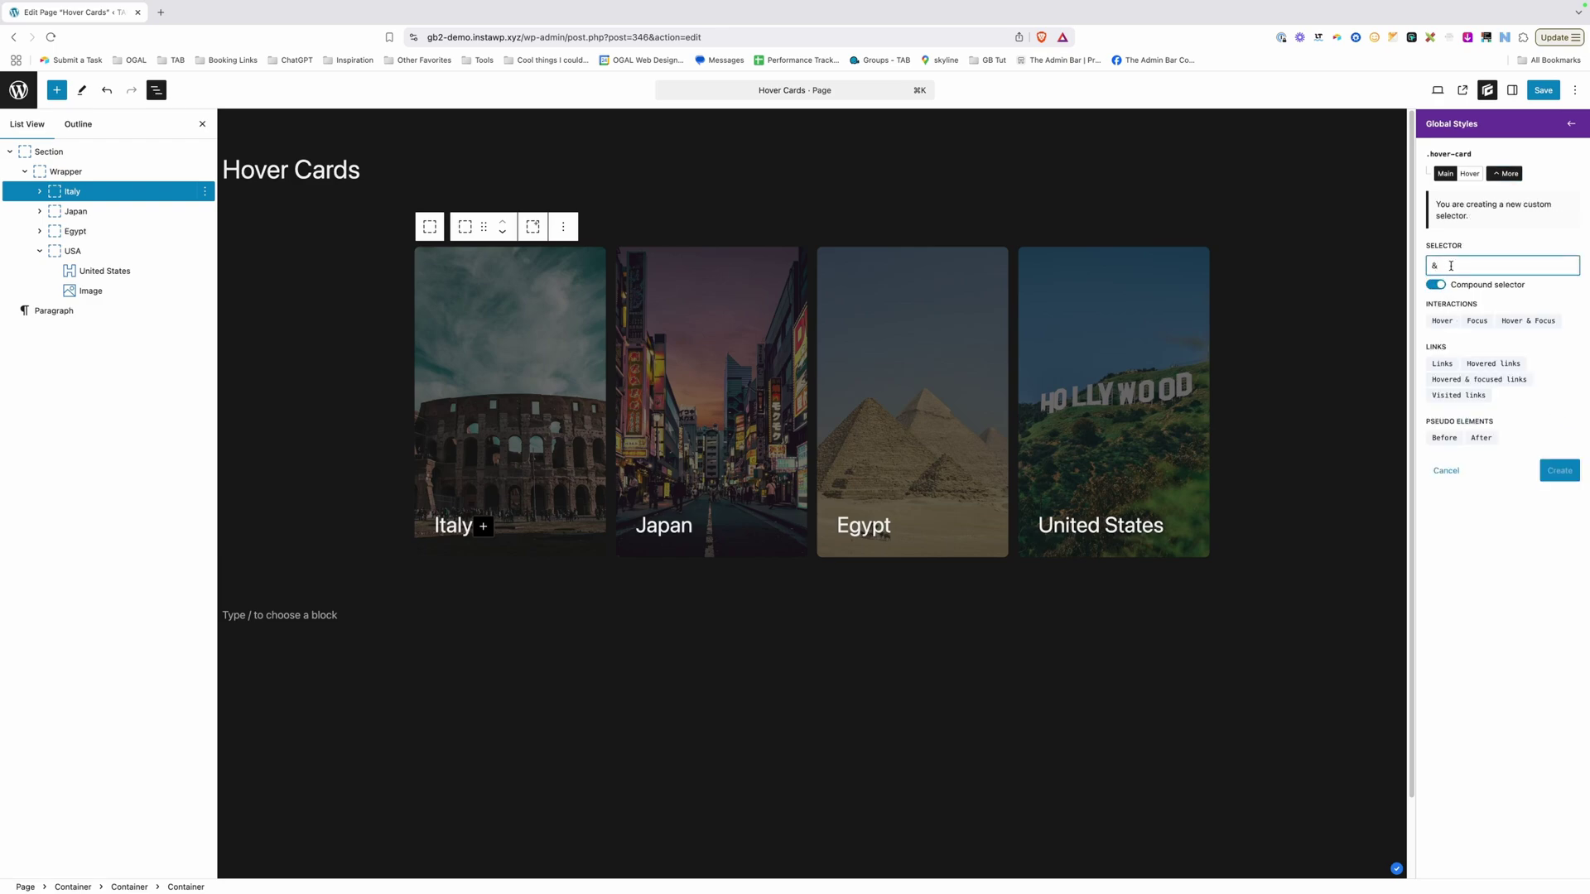
text(:is(:hover, :focus) img)
click(1563, 474)
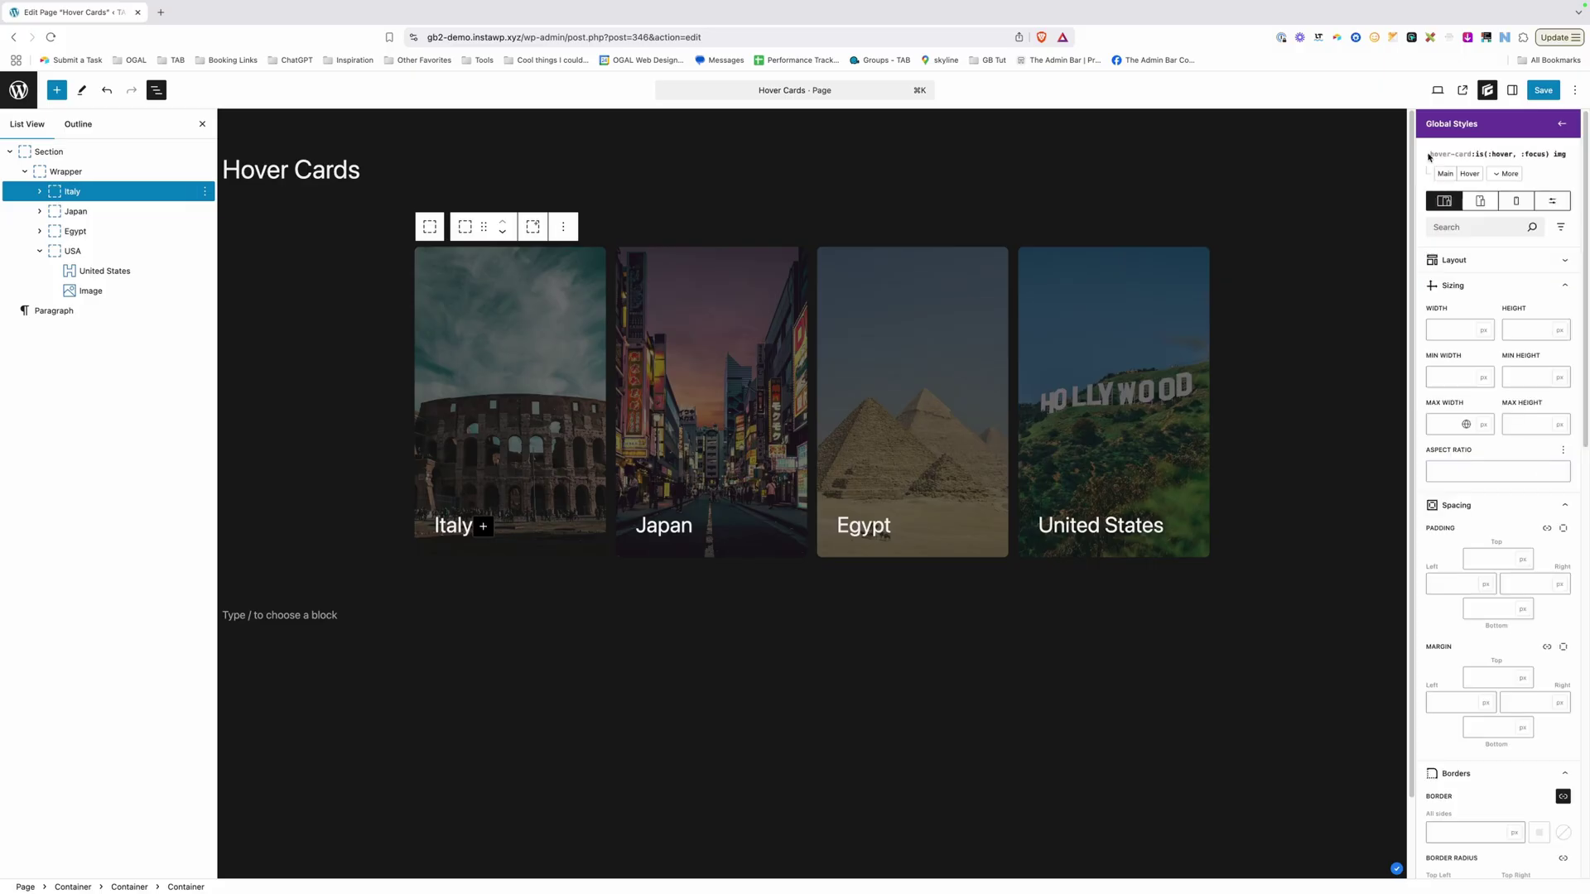
Step: Set the hovered card image opacity to 80 and preview the brighter photo
scroll(1546, 561, down, 5)
scroll(1546, 562, down, 5)
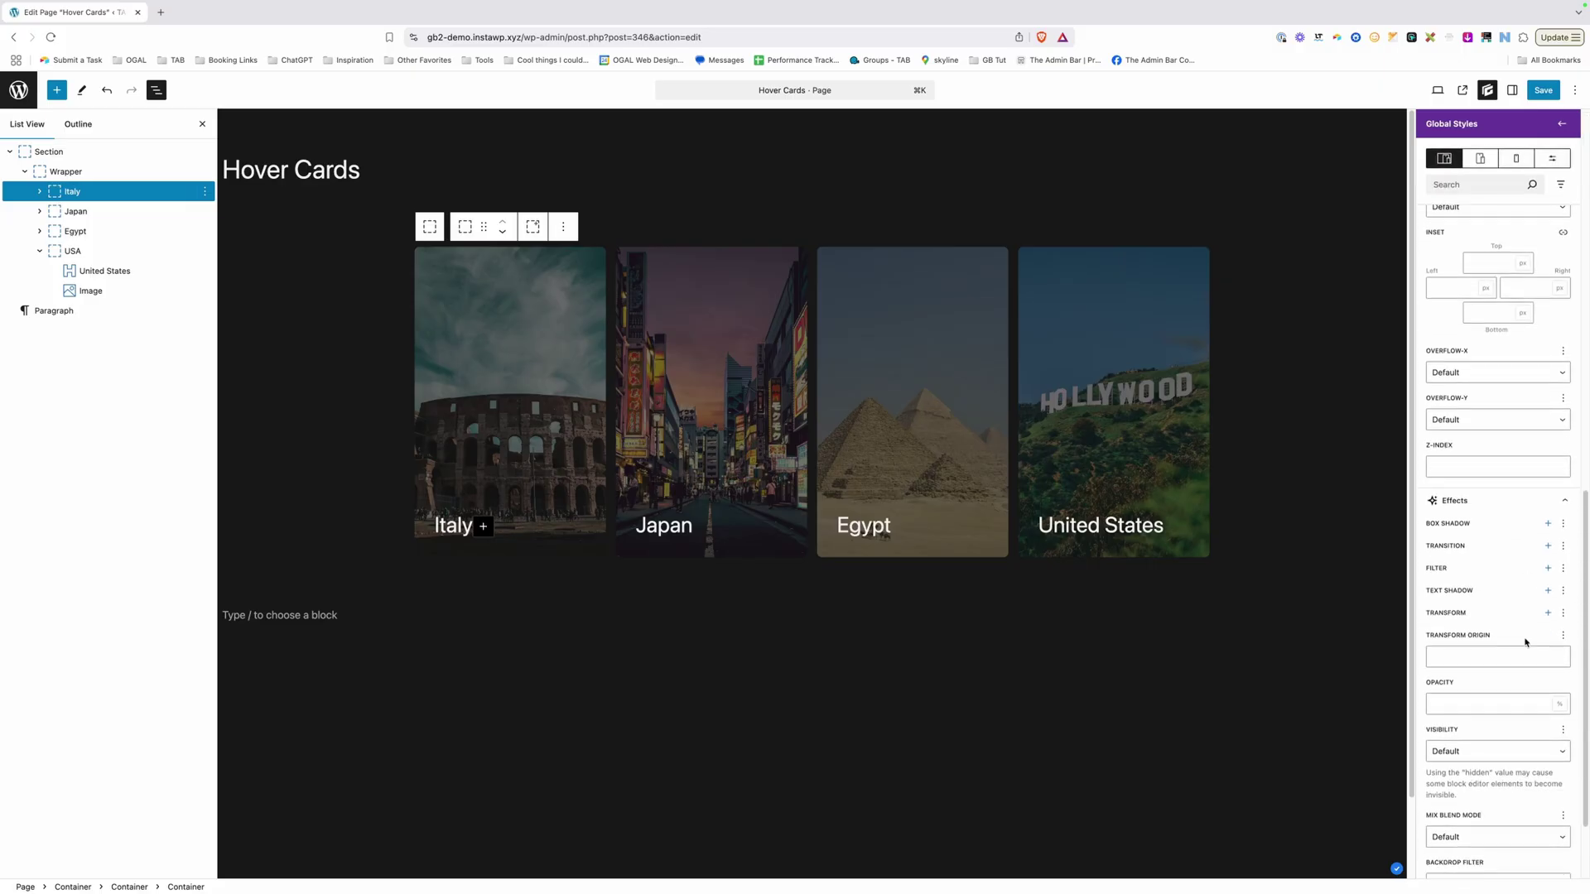
click(1463, 591)
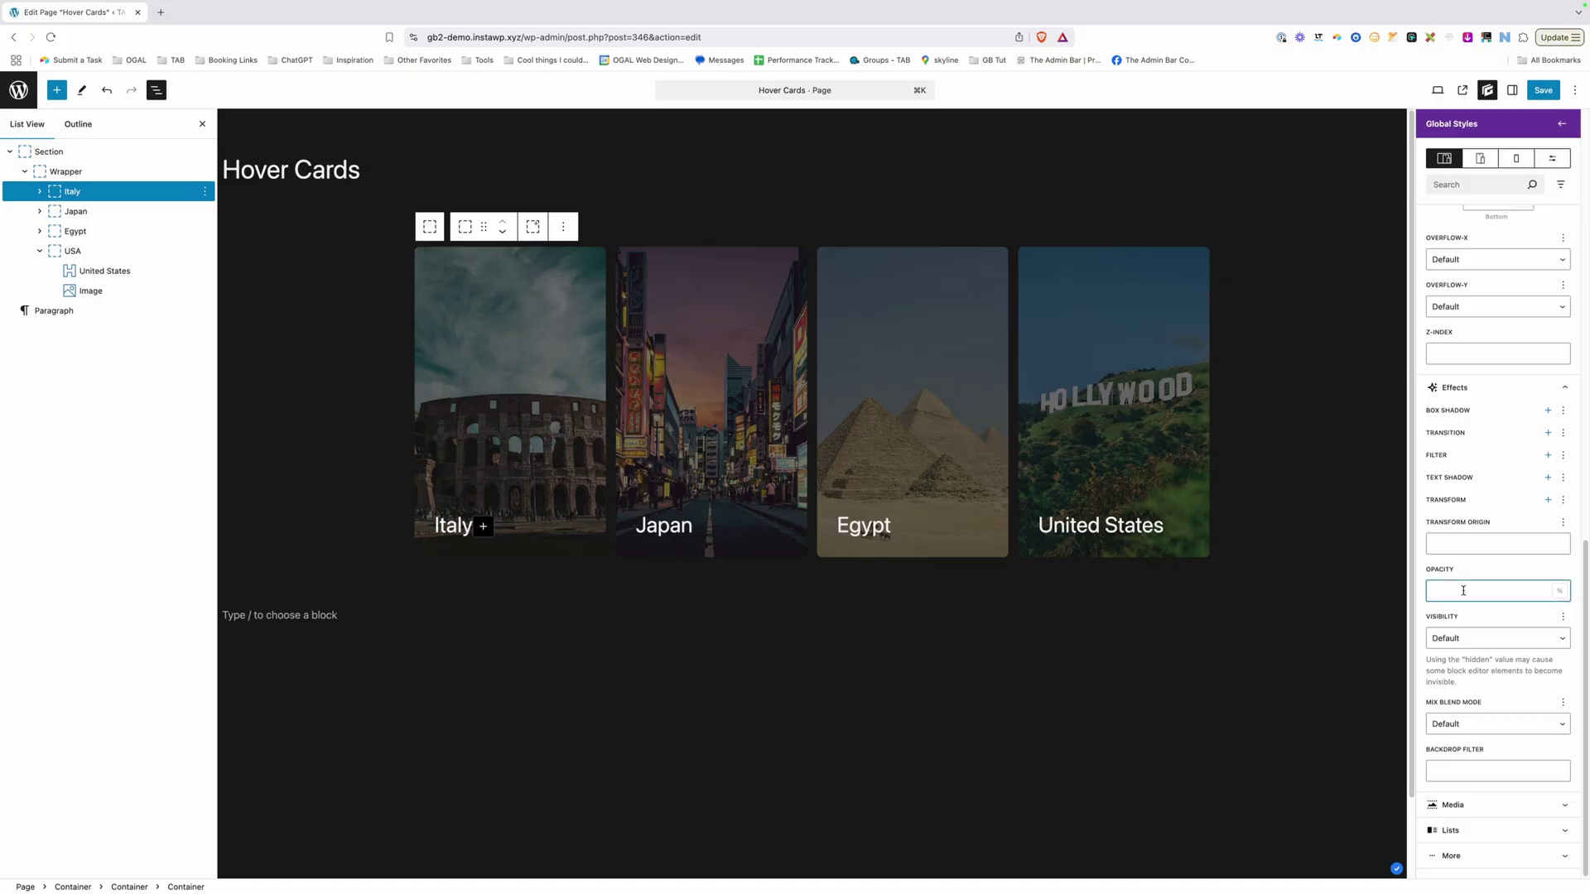
text(80)
click(1176, 670)
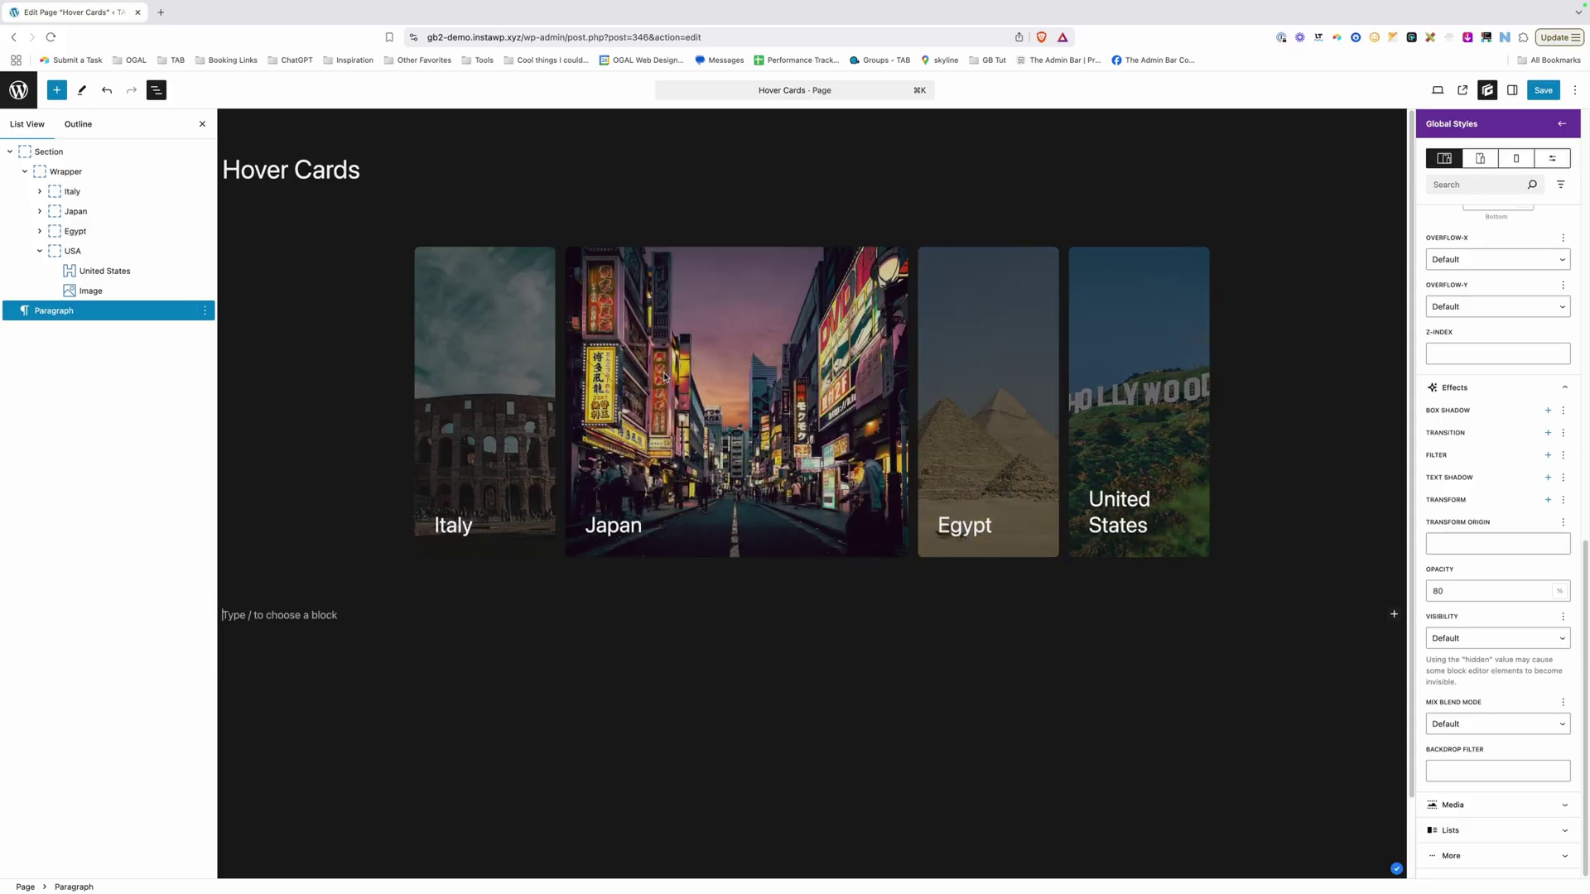
Step: Leave Global Styles and select the Wrapper container in List View
click(960, 612)
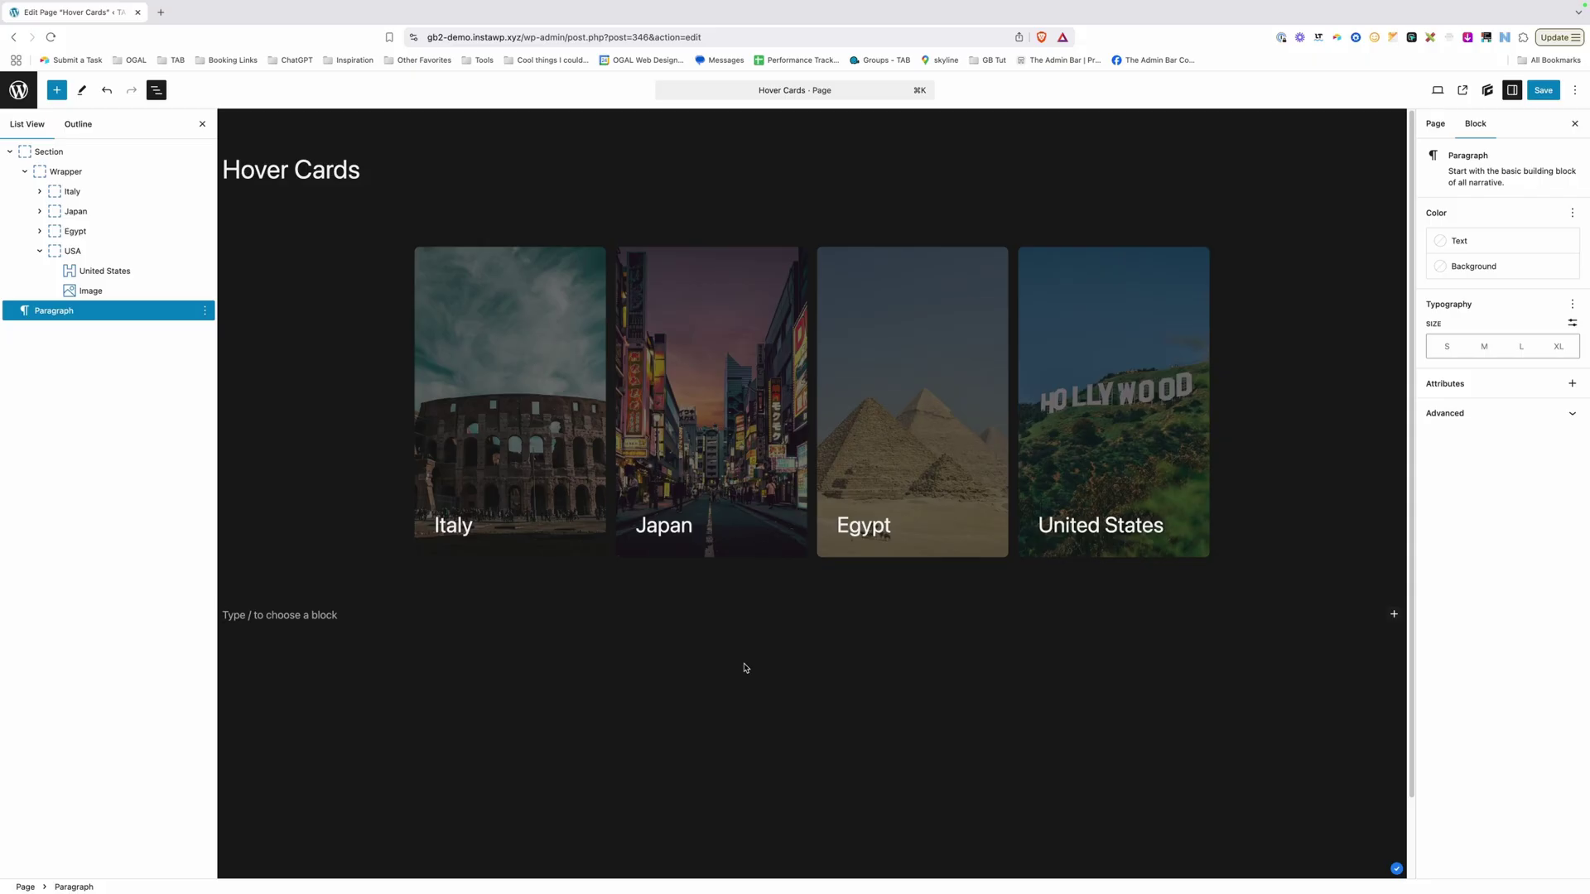
click(104, 173)
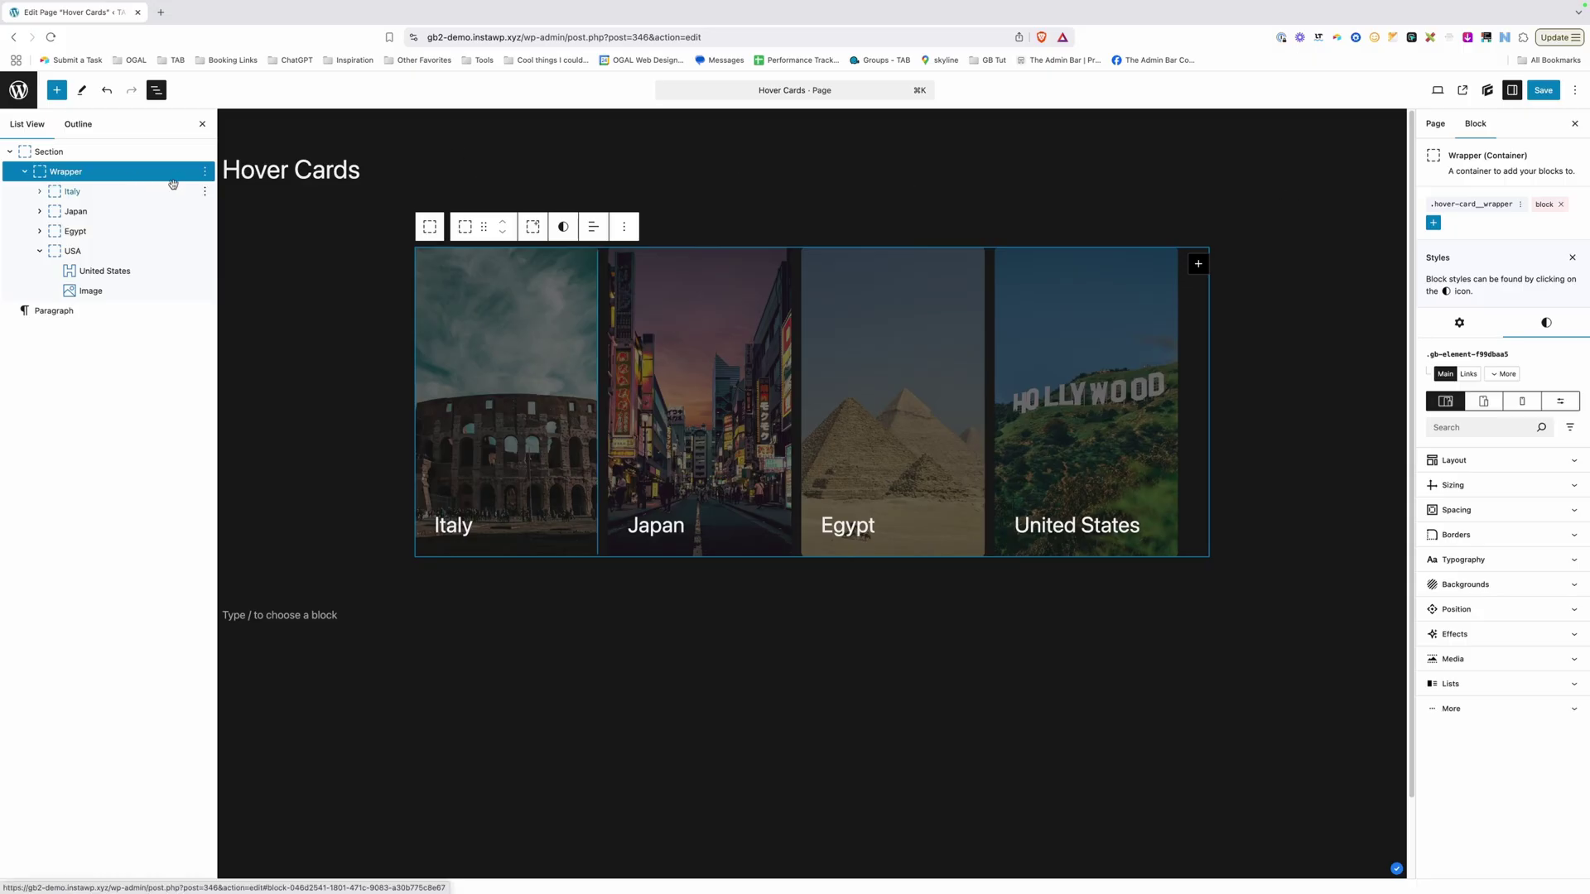
Step: Add a compound wrapper selector '&:has(:is(:hover, :focus)) .hover-card:not(:is(:hover, :focus)) h2'
click(1472, 204)
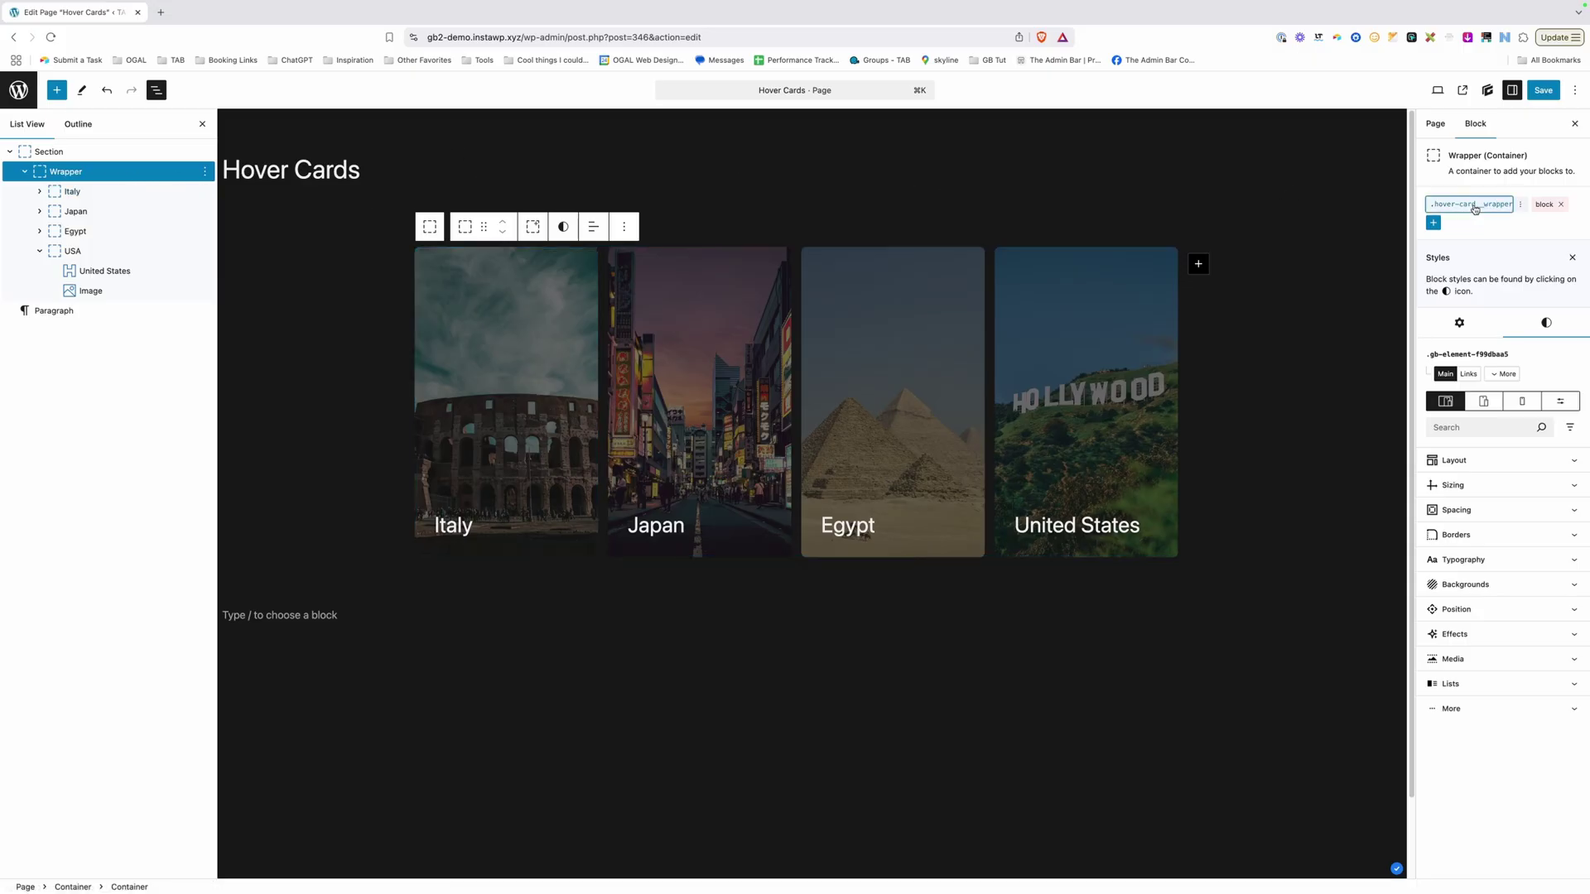
click(1510, 175)
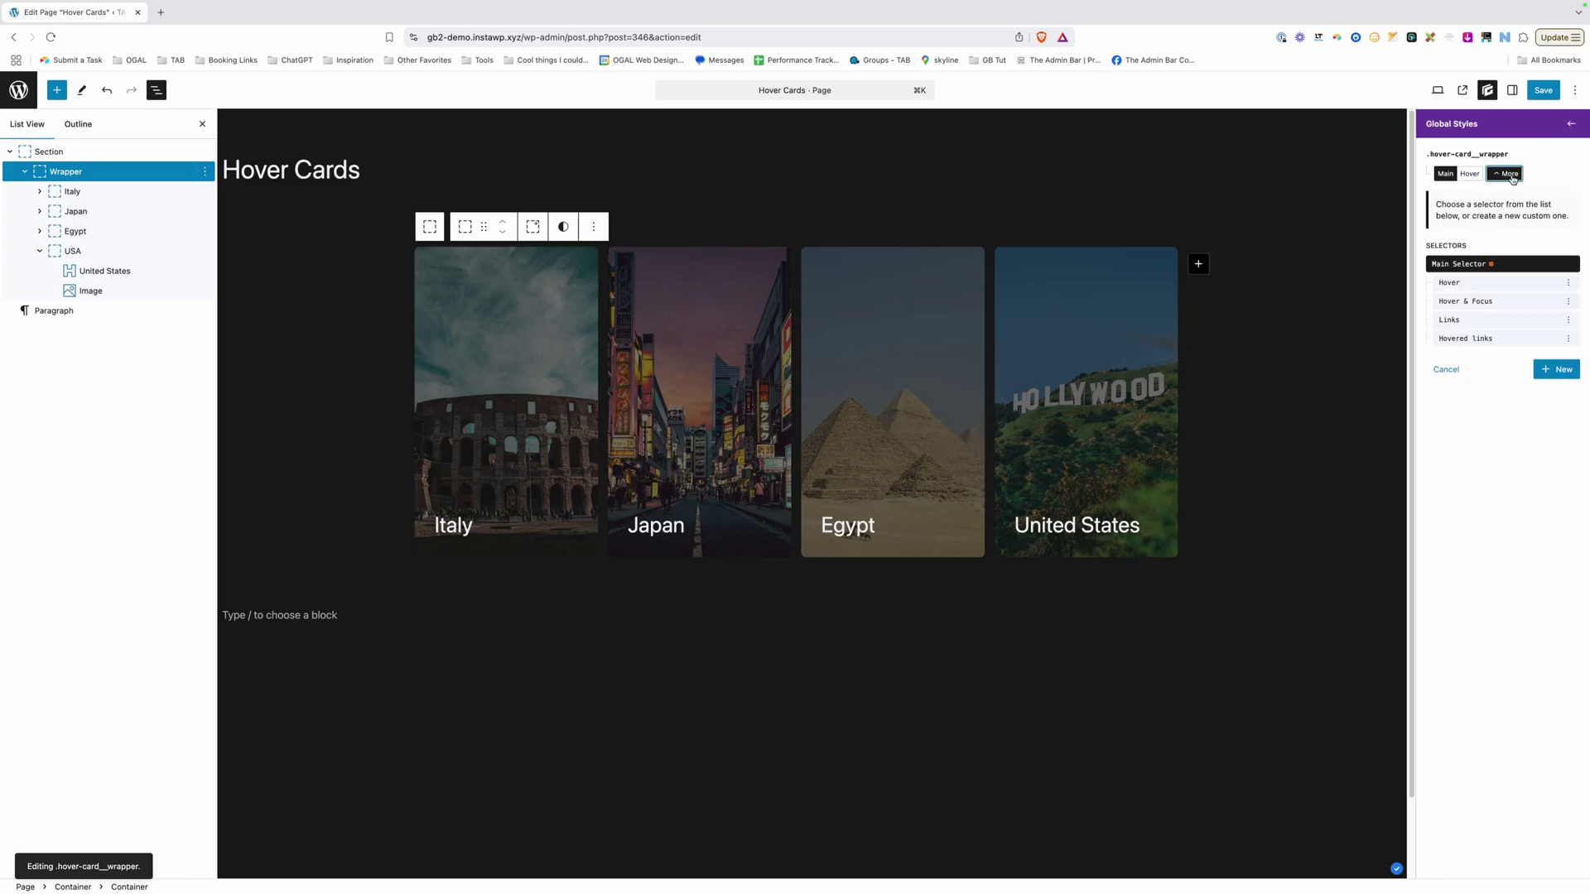
click(1555, 370)
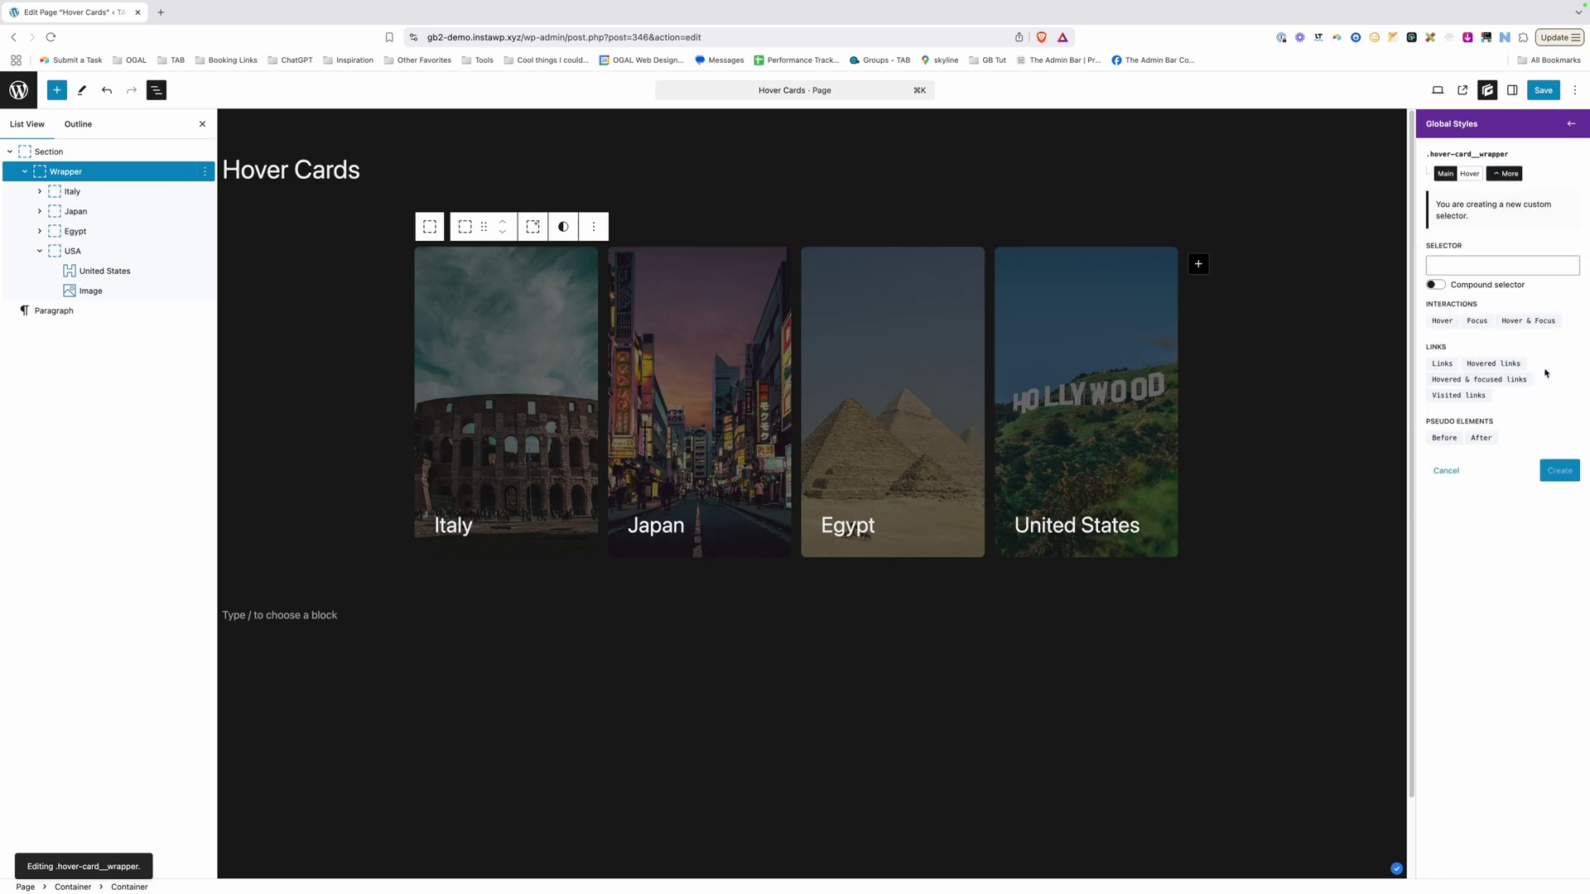
click(1437, 285)
click(1463, 271)
text(:has)
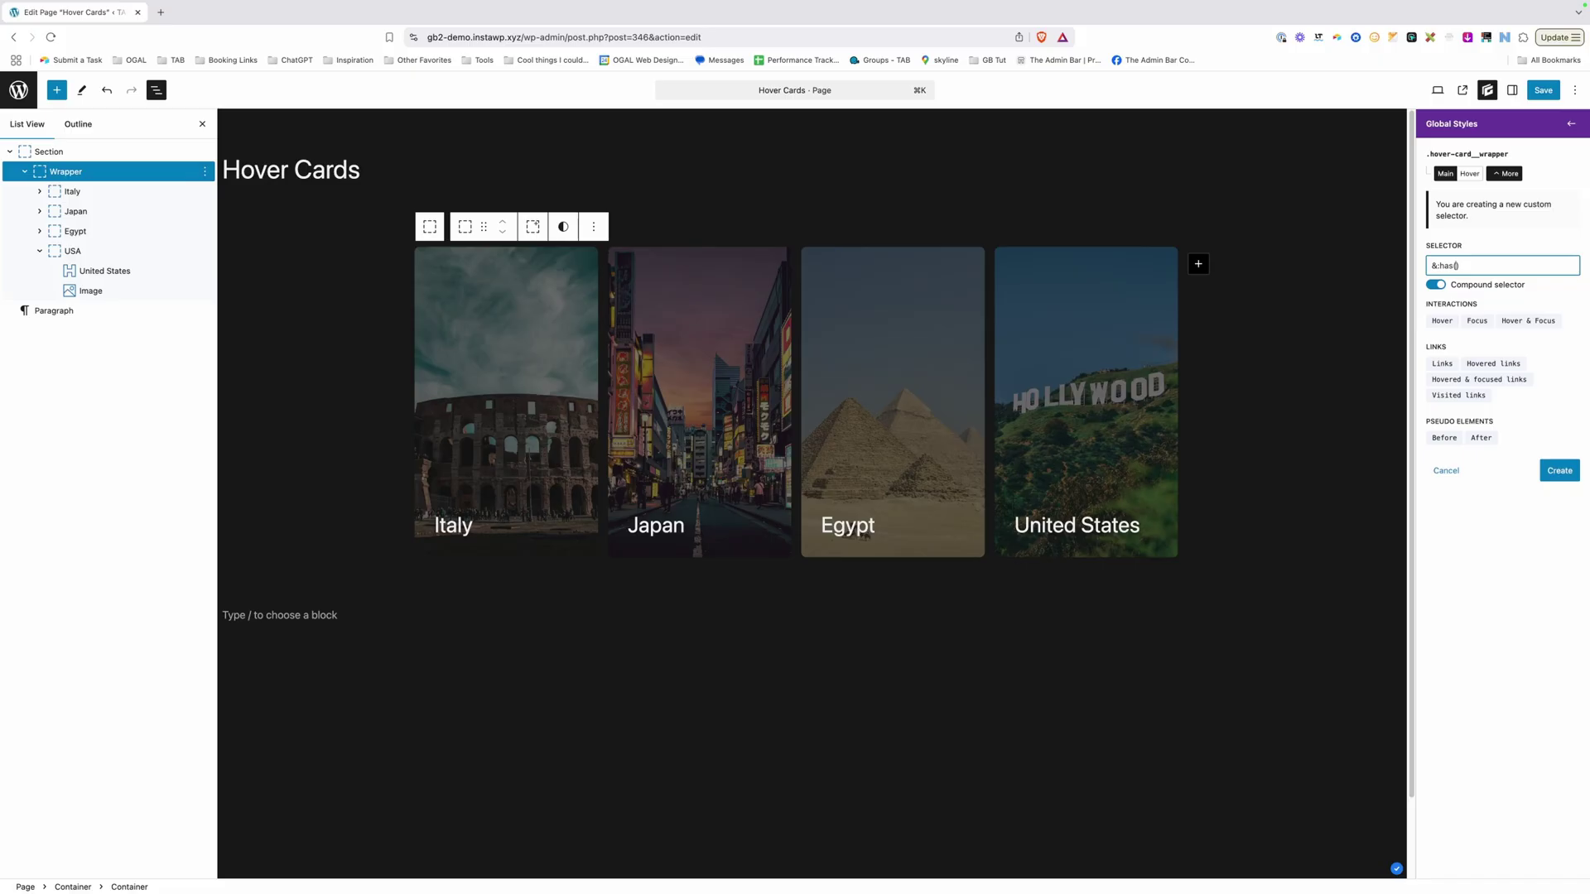
text((:is)
text((:hover)
text(, :focus)
text(.hover-card)
text(:not()
text(:is()
text(:hover, :focus)
text()))
text( h2)
key(Return)
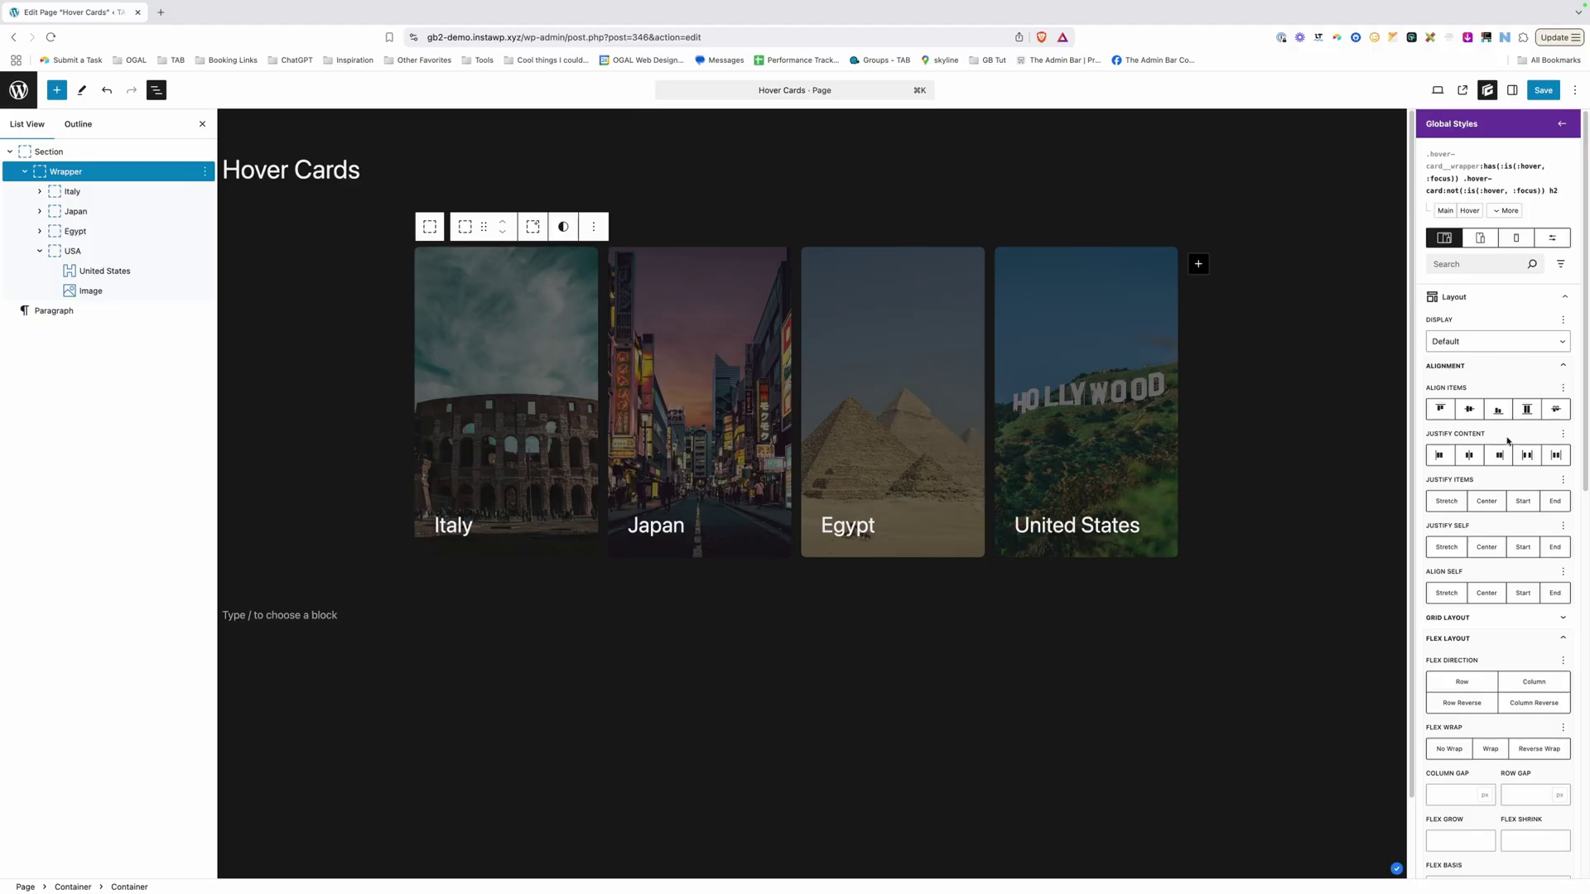
Step: Give non-hovered cards' titles opacity 0 and a 5px blur filter
scroll(1506, 441, down, 15)
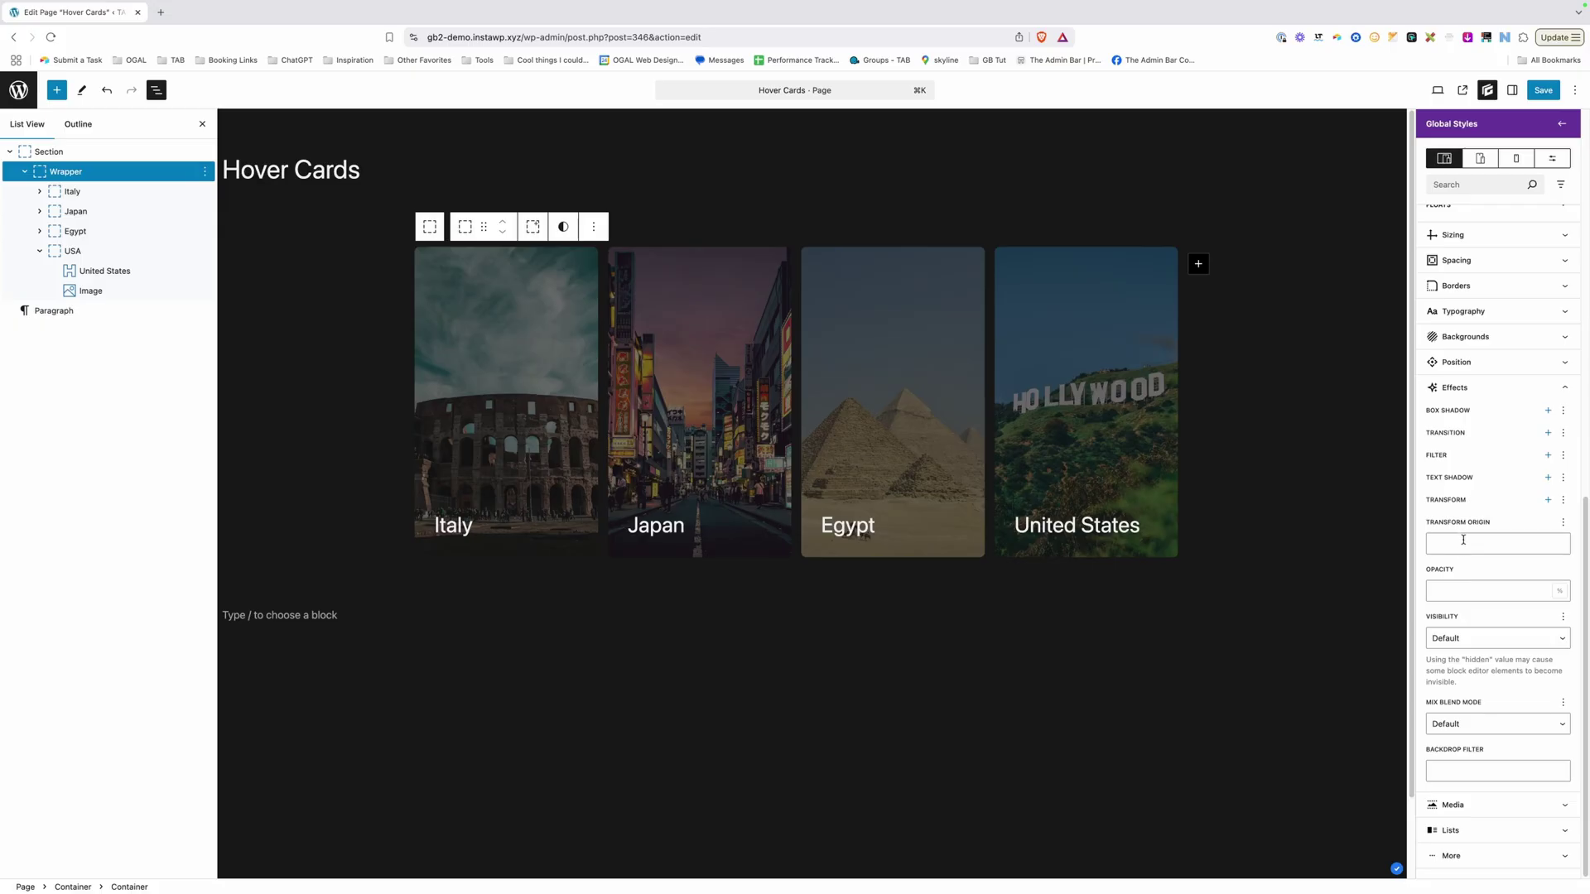
click(1455, 585)
click(1548, 454)
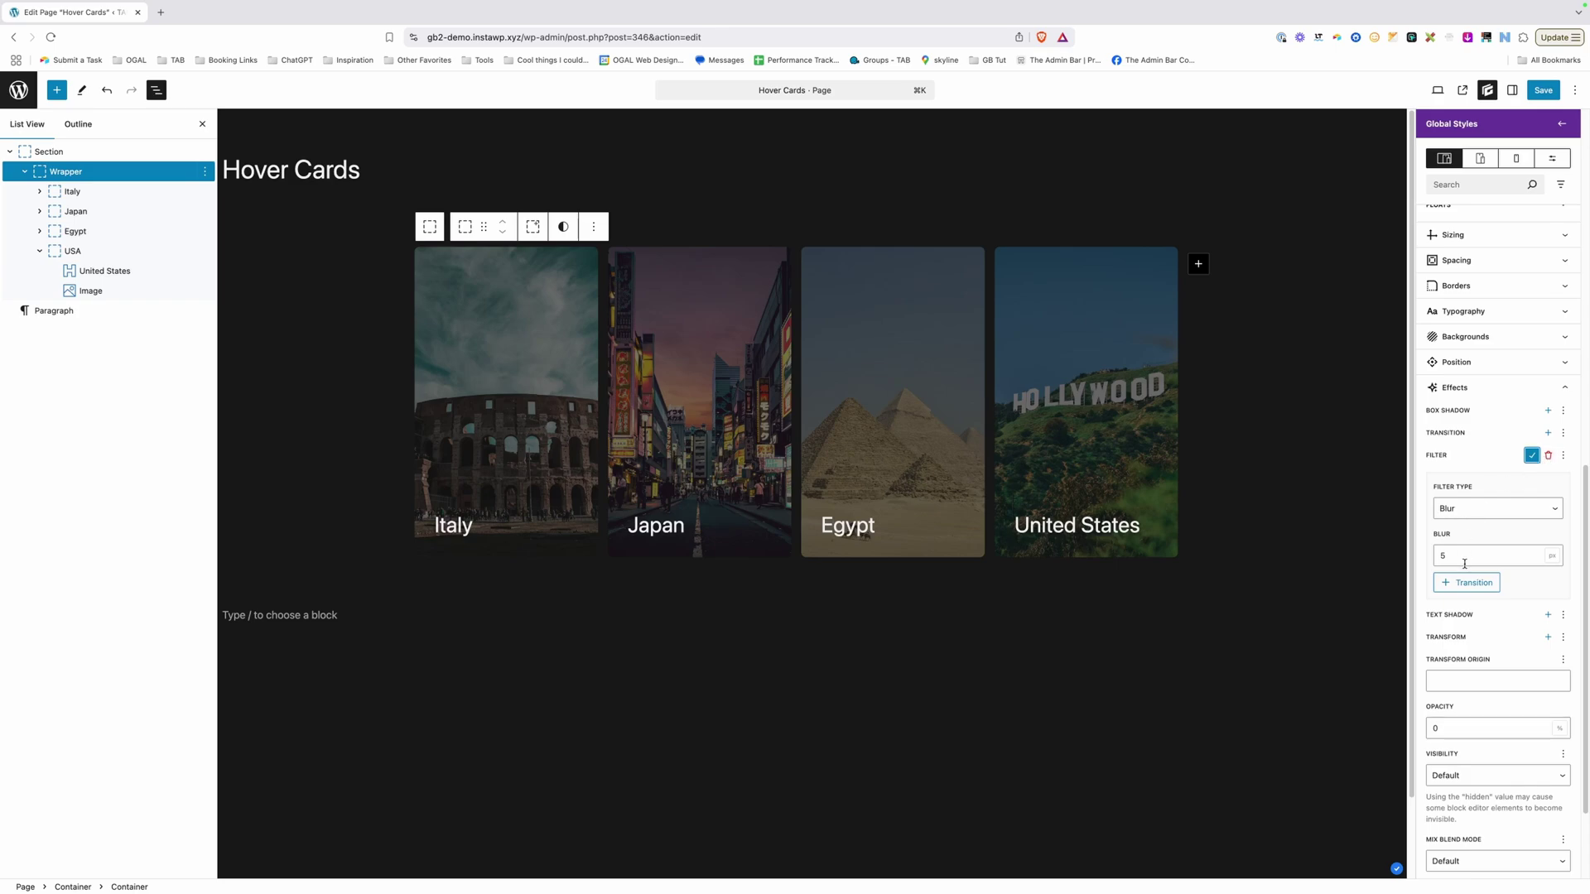
click(1531, 456)
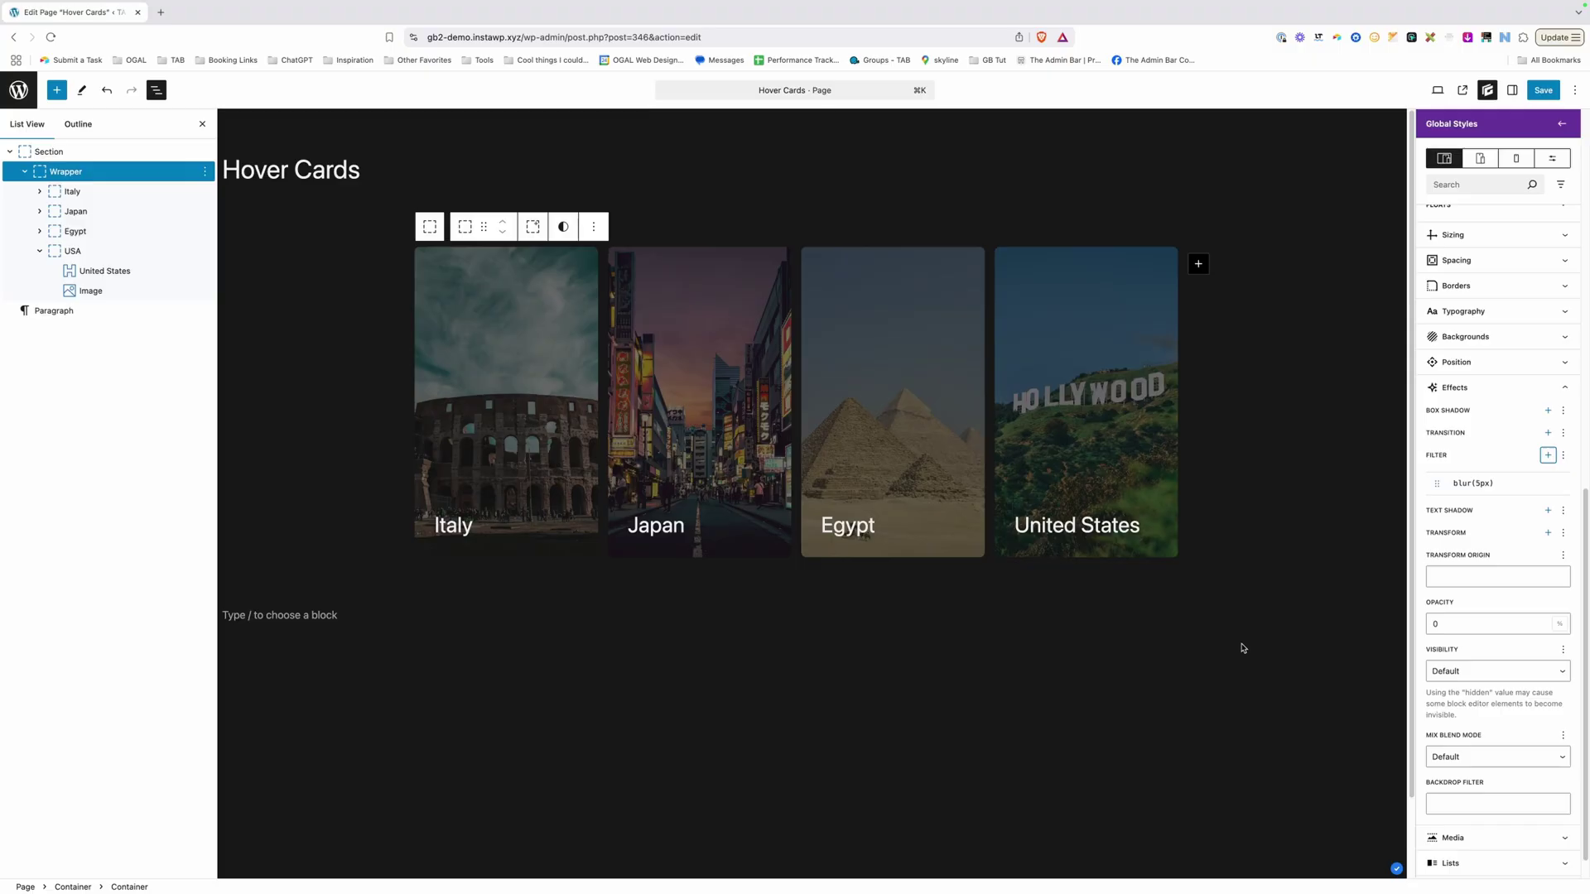